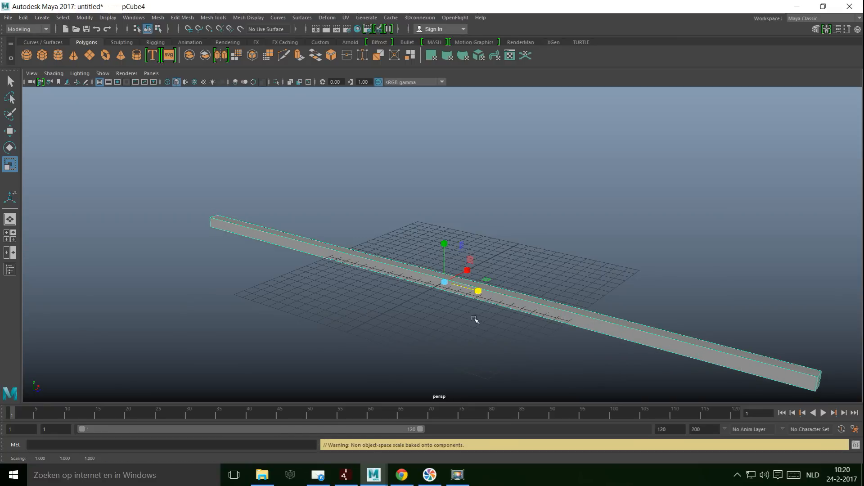
Step: Scale the long beam down uniformly to about 0.141 of its size
left_click(531, 268)
left_click(506, 307)
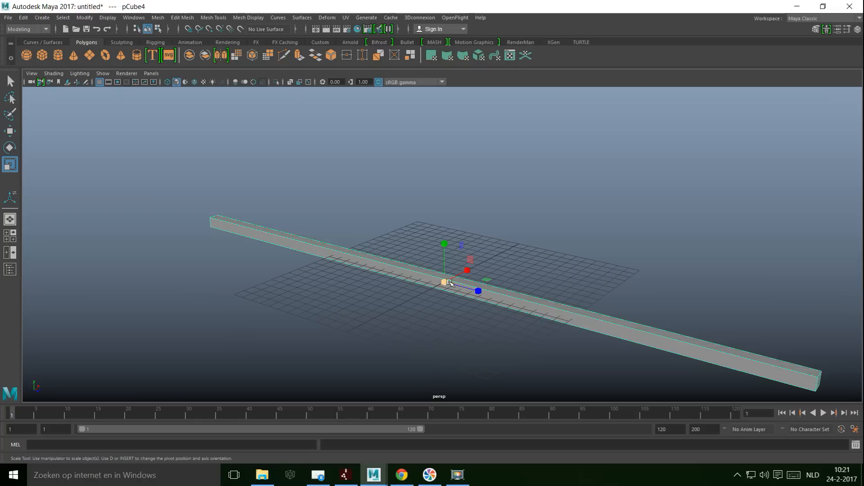
left_click_drag(445, 282, 143, 295)
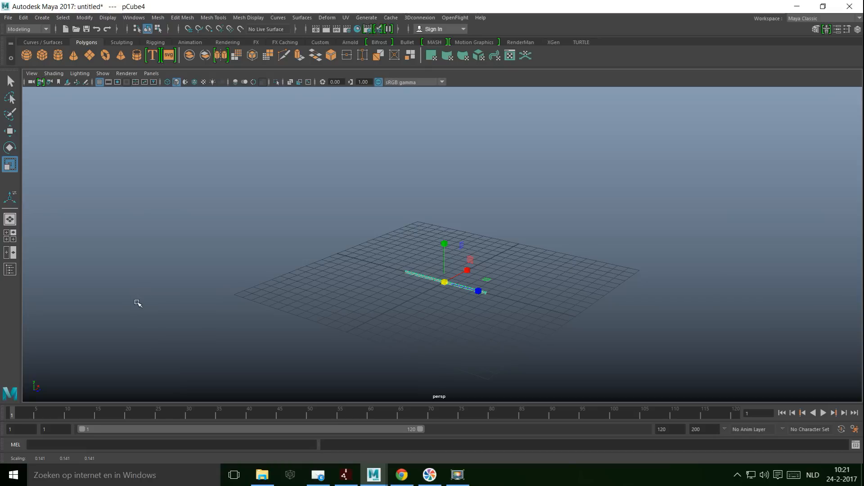
scroll(408, 262, "up", 5)
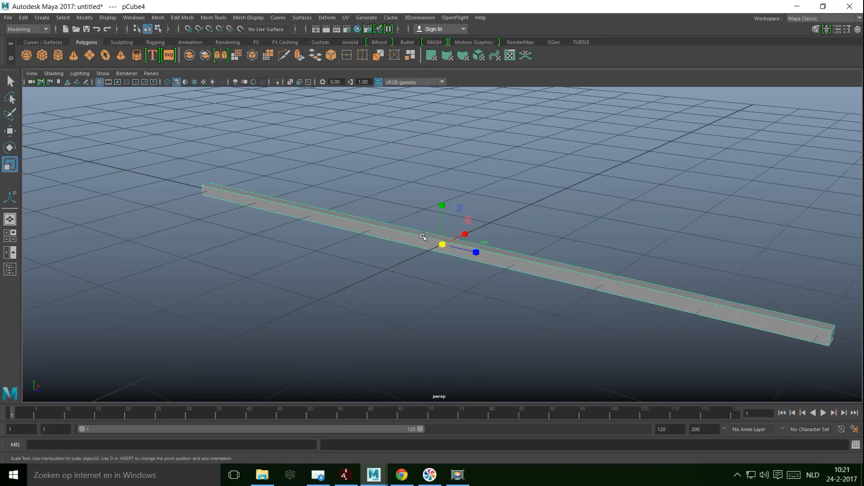
Step: Duplicate the beam and rotate the copy about the vertical axis so it lies perpendicular to the original
left_click_drag(422, 296, 376, 284, "alt")
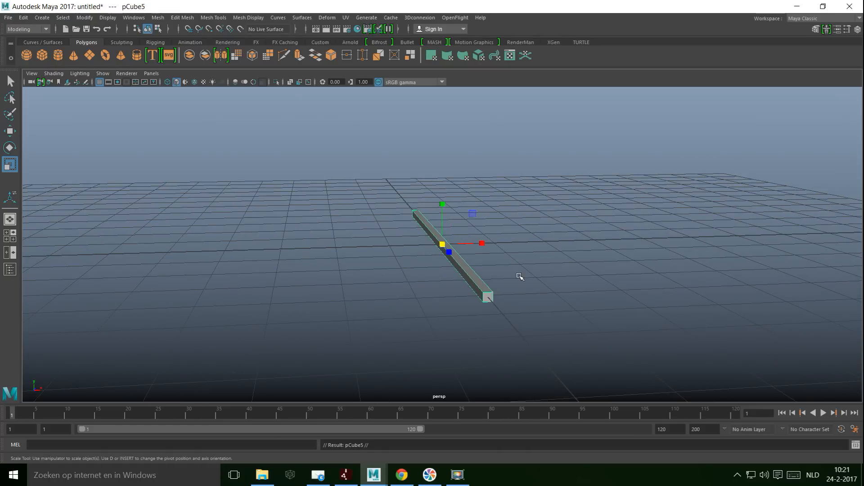
key("e")
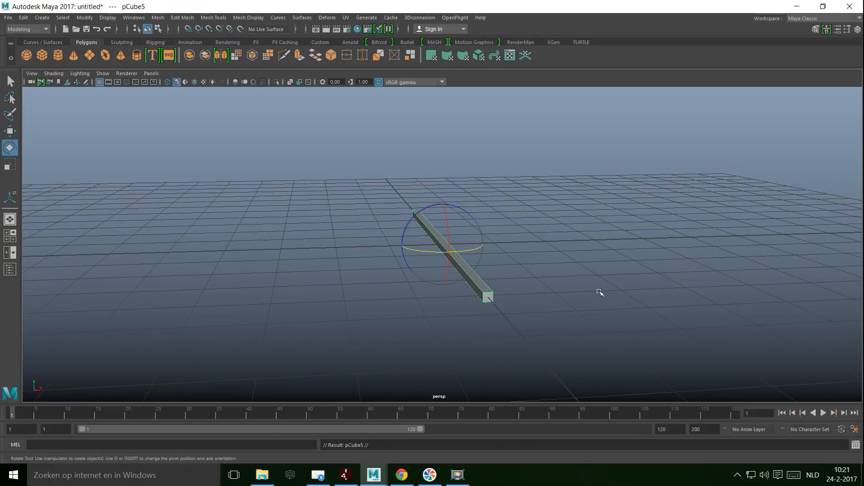
left_click_drag(421, 251, 449, 268)
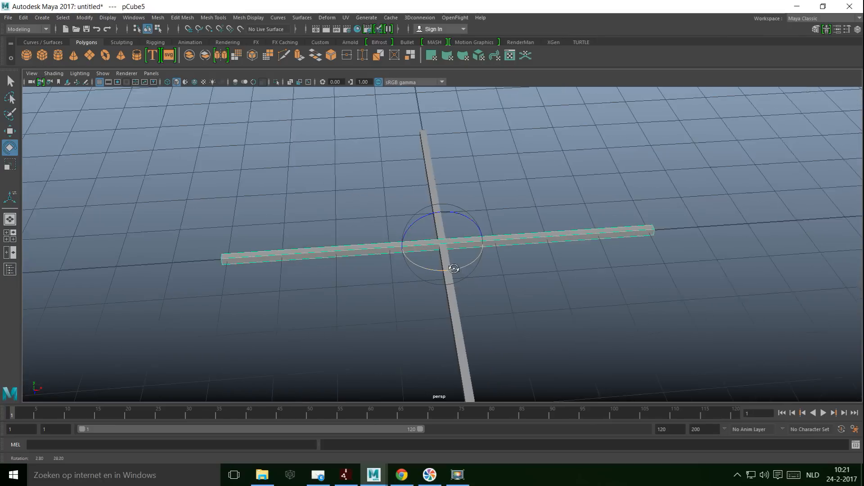
Step: Move the crossing beam to about X -4.157 and Z 4.019 so its inner end meets the original beam's front end
scroll(465, 281, "down", 3)
key("w")
left_click_drag(448, 270, 465, 366)
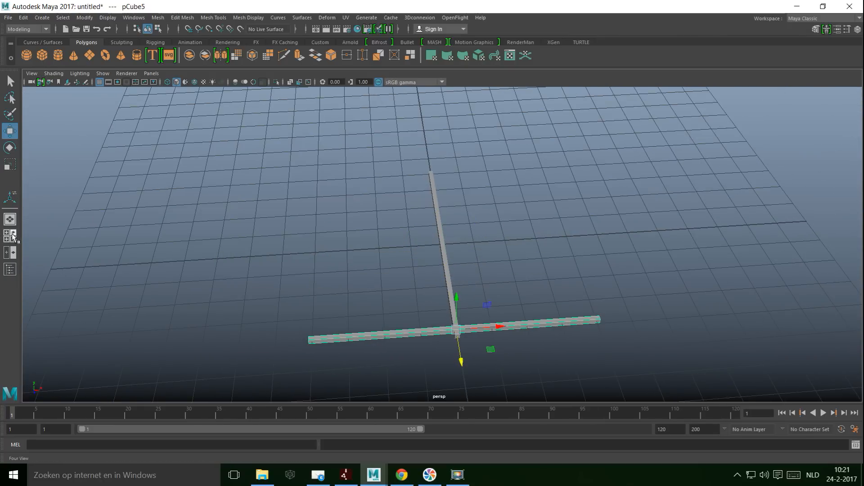
left_click(10, 235)
key("space")
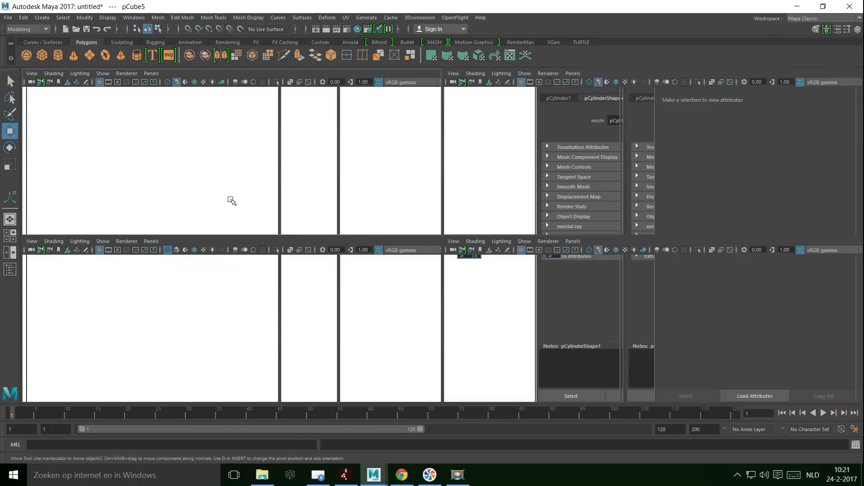
key("f")
left_click_drag(442, 289, 443, 307)
key("4")
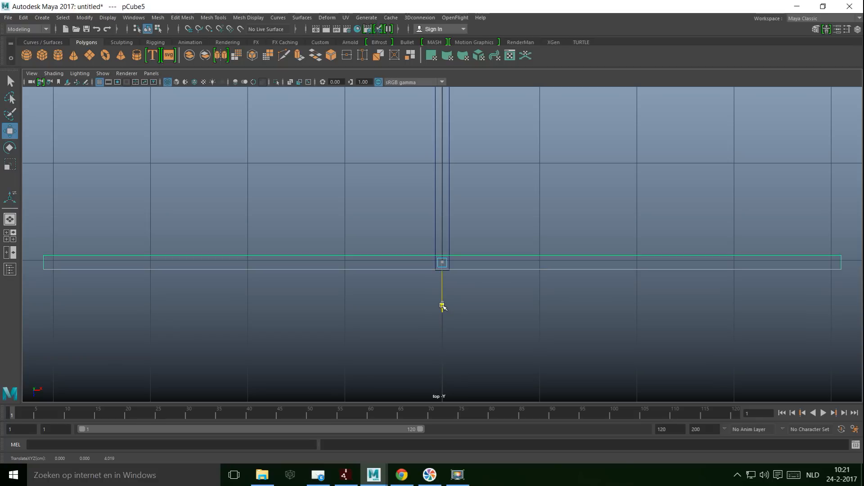
scroll(458, 295, "down", 3)
left_click_drag(481, 253, 315, 270)
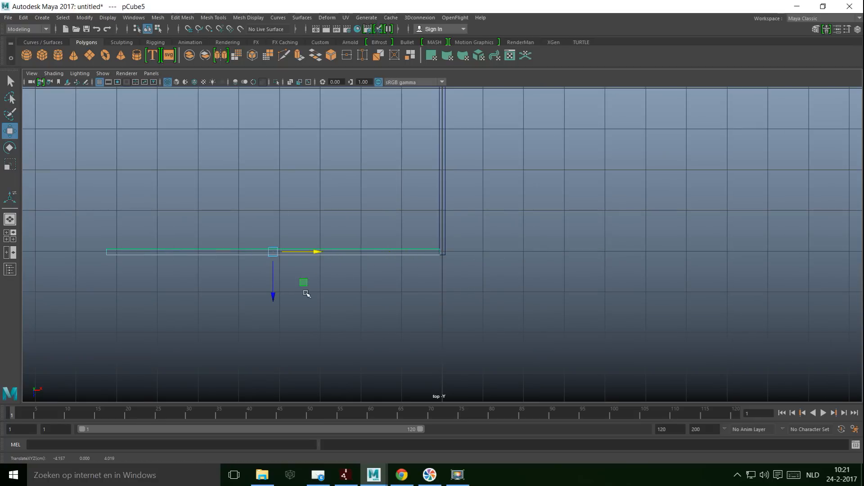
Step: Snap the vertices at the crossing beam's inner end onto the side edge of the original beam along X
key("f")
middle_click_drag(677, 291, 325, 289, "alt")
scroll(602, 341, "up", 10)
middle_click_drag(628, 319, 490, 333, "alt")
scroll(484, 333, "up", 1)
scroll(483, 333, "up", 3)
right_click_drag(358, 240, 317, 212)
left_click_drag(374, 220, 426, 361)
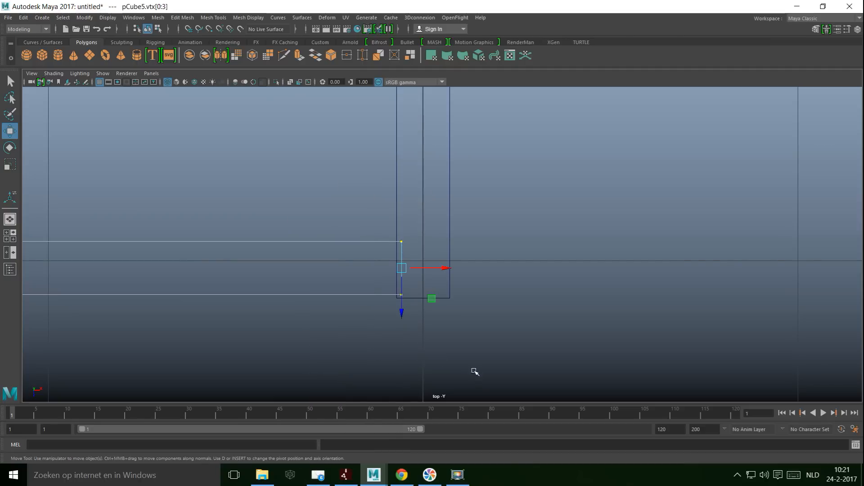
key("v")
left_click_drag(446, 268, 376, 288)
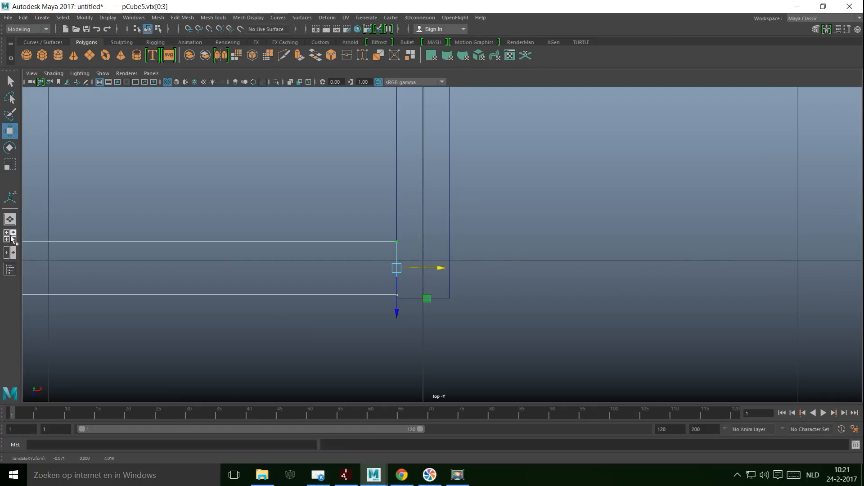
Step: Lower the crossing beam's outer end vertices to about Y -6.686 and snap them inward along X to a grid line, forming a slanted leg
left_click(10, 236)
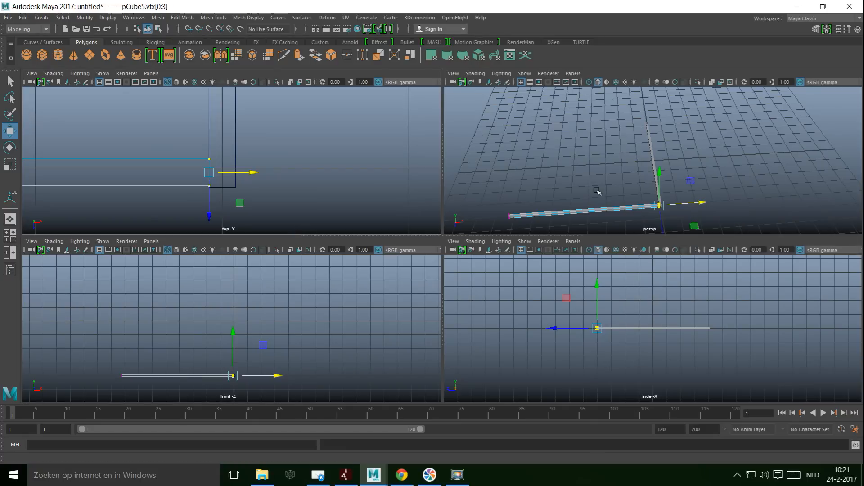
key("space")
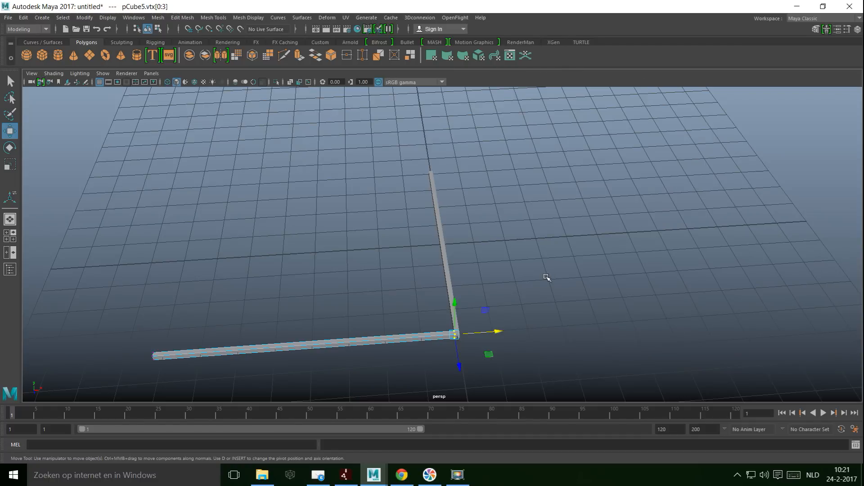
left_click(10, 236)
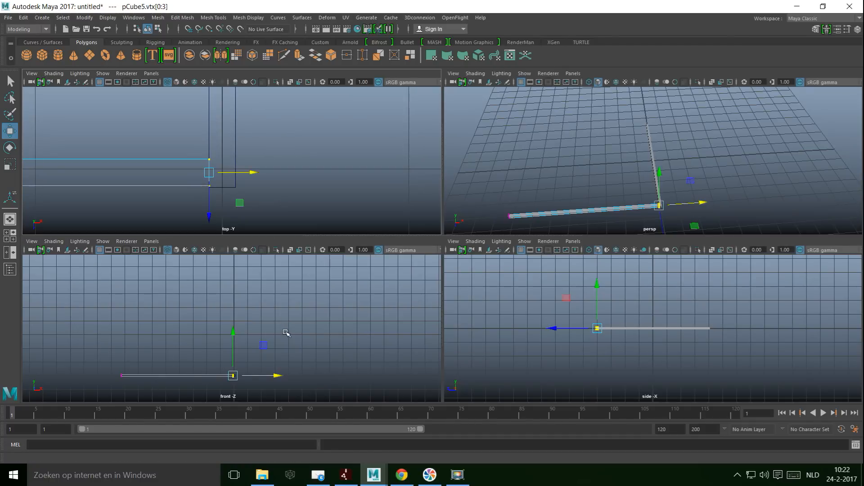
key("space")
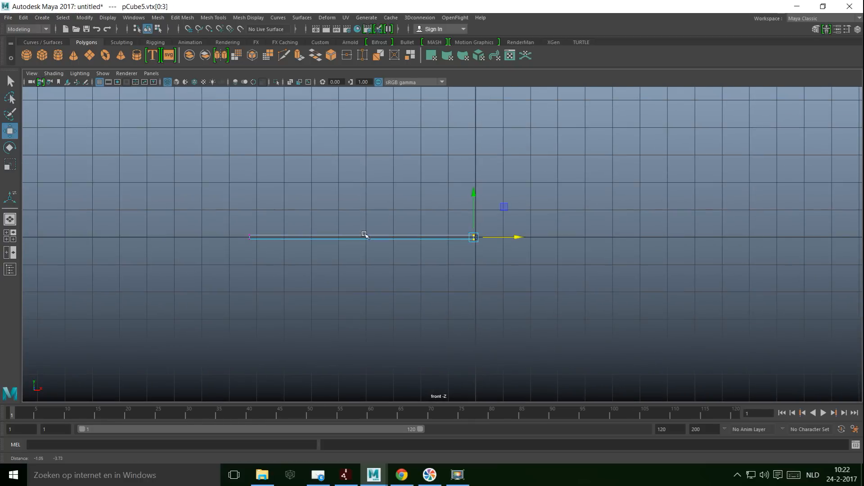
left_click_drag(286, 338, 263, 319)
middle_click_drag(351, 320, 385, 243, "alt")
left_click_drag(281, 241, 296, 297)
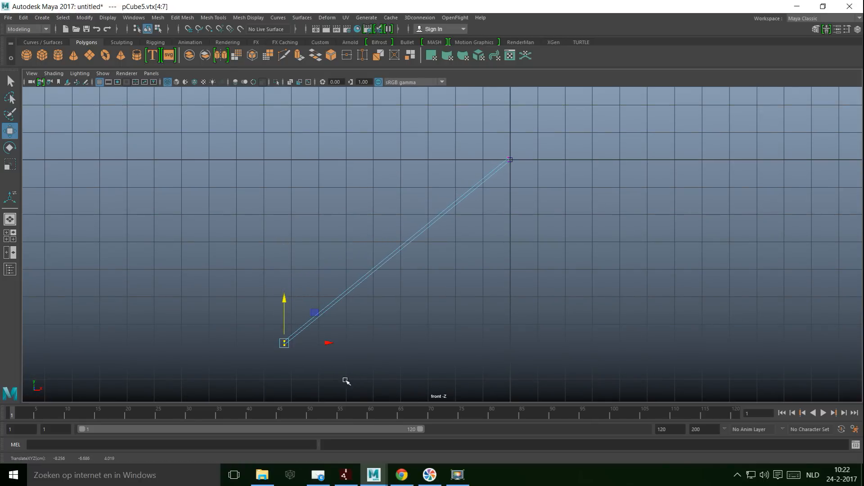
key("x")
left_click_drag(329, 343, 346, 343)
middle_click_drag(399, 363, 360, 348, "alt")
Step: Return the slanted leg to object selection and center its pivot
right_click_drag(401, 199, 414, 194)
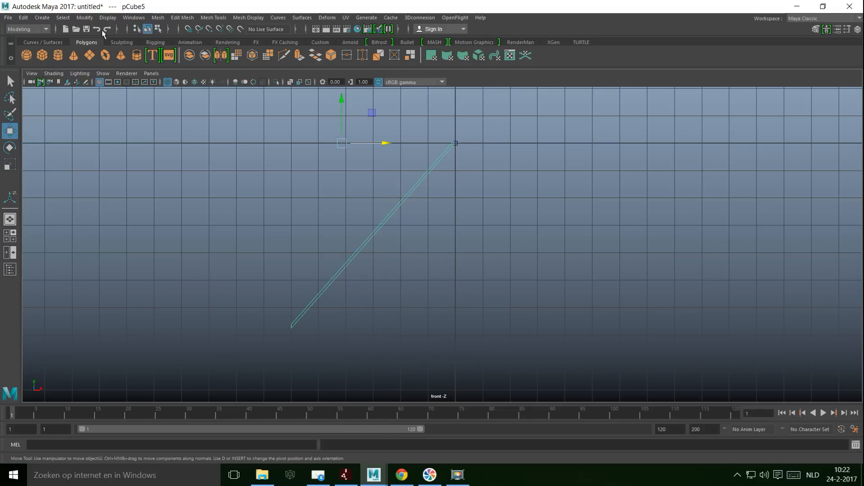
left_click(83, 19)
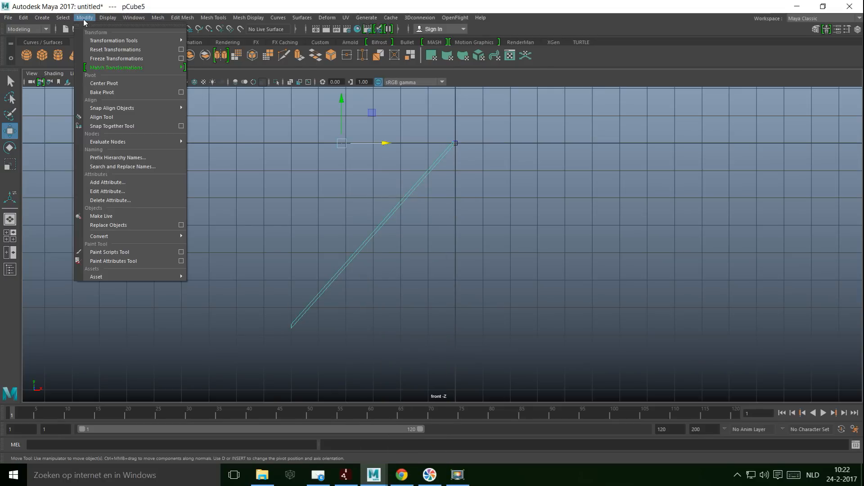
left_click(119, 83)
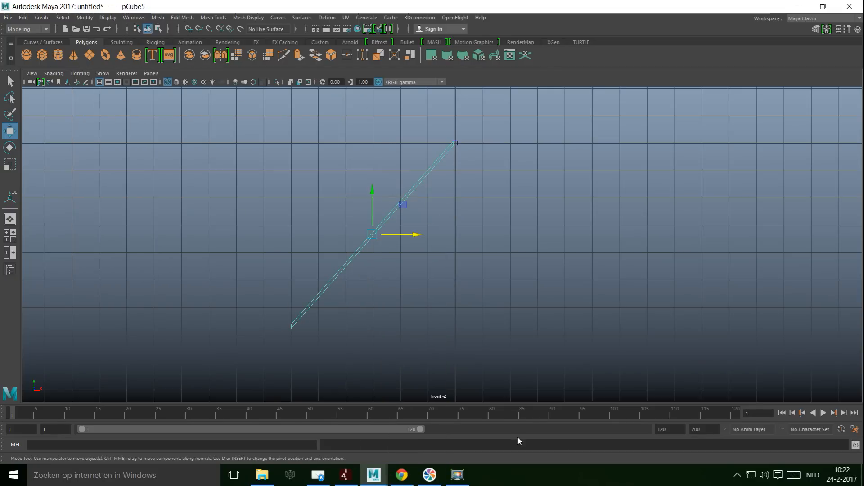
Step: Duplicate the slanted leg and rotate the copy to 270° about Y so it slopes the opposite way
key("ctrl+d")
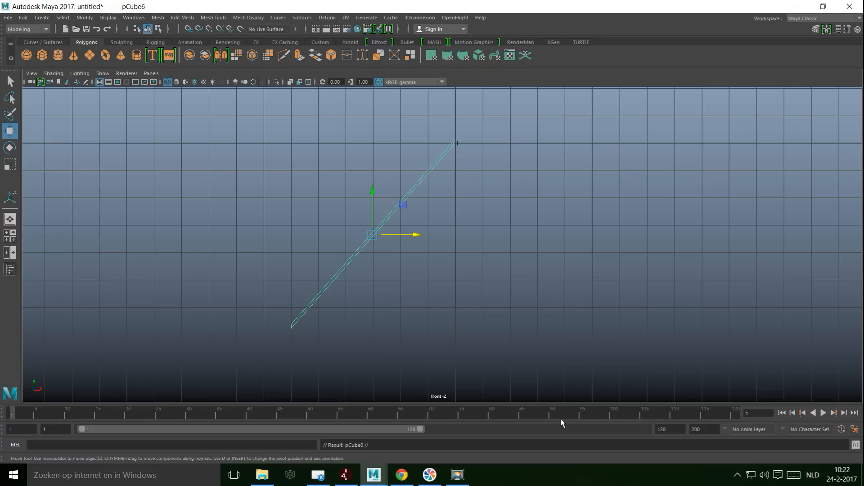
key("e")
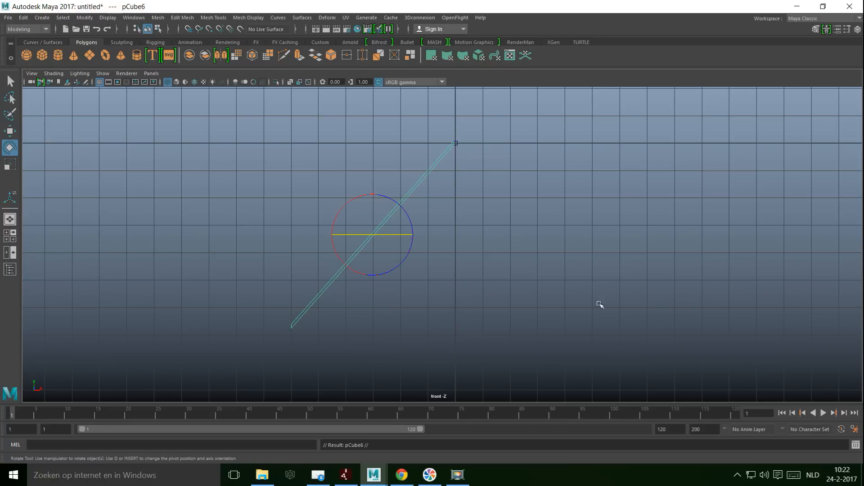
left_click_drag(348, 235, 394, 241)
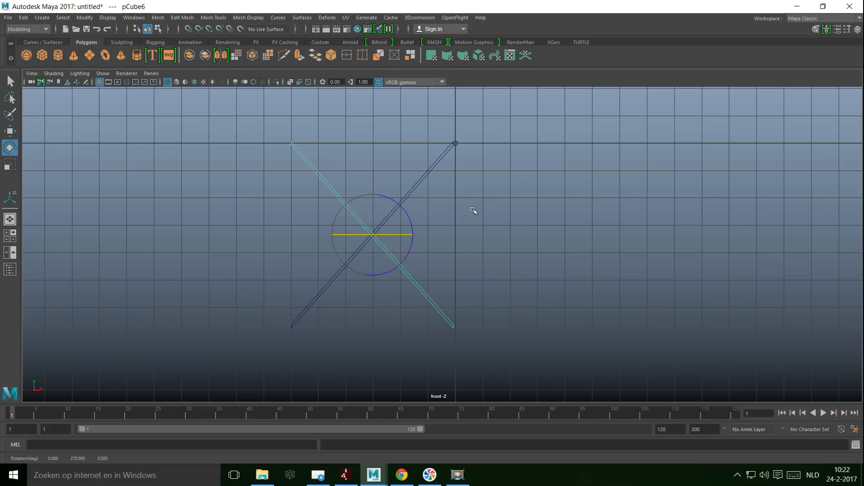
Step: Move the copied leg along X to about 3.01 so its upper end meets the opposite side of the ridge beam
key("w")
left_click_drag(416, 235, 584, 265)
key("f")
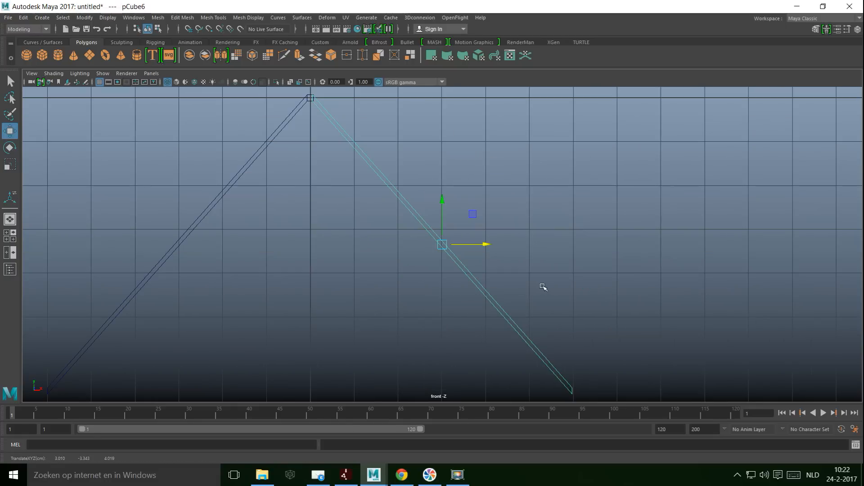
middle_click_drag(386, 209, 507, 315, "alt")
scroll(501, 318, "up", 4)
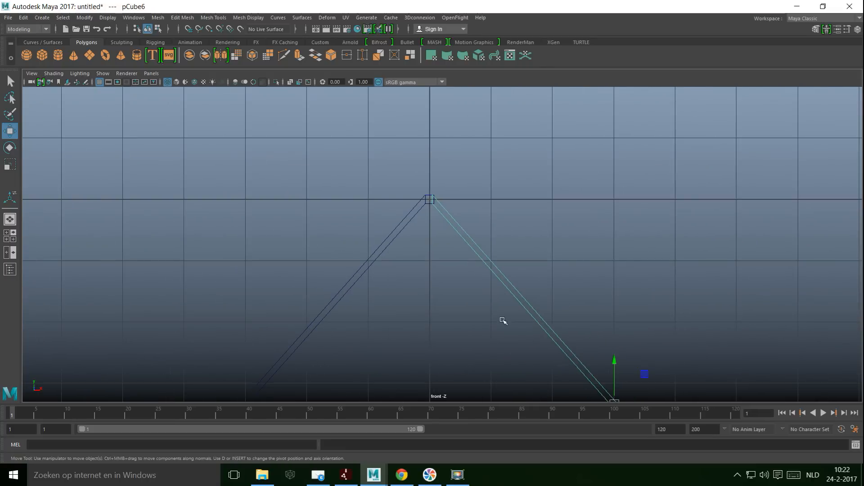
scroll(503, 324, "down", 4)
left_click_drag(597, 349, 585, 349)
scroll(531, 348, "up", 2)
scroll(531, 348, "up", 2)
scroll(504, 340, "down", 3)
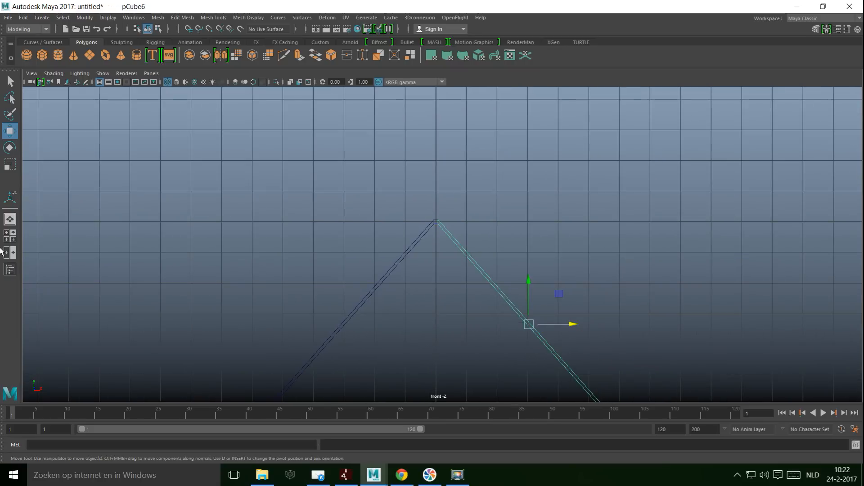
Step: Select the ridge beam and both legs and raise them together so the legs' lower ends reach the grid
left_click(10, 236)
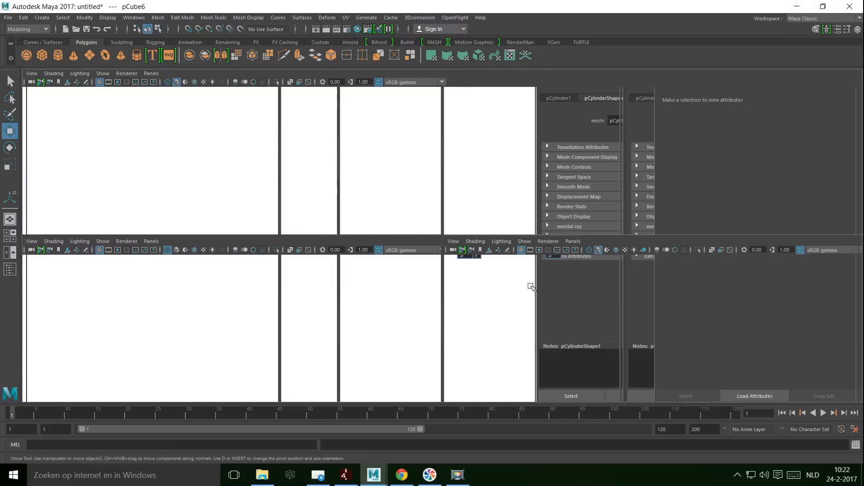
key("space")
left_click_drag(544, 359, 440, 191, "alt")
left_click_drag(486, 229, 490, 233, "shift")
left_click_drag(516, 184, 495, 16)
middle_click_drag(504, 220, 520, 414, "alt")
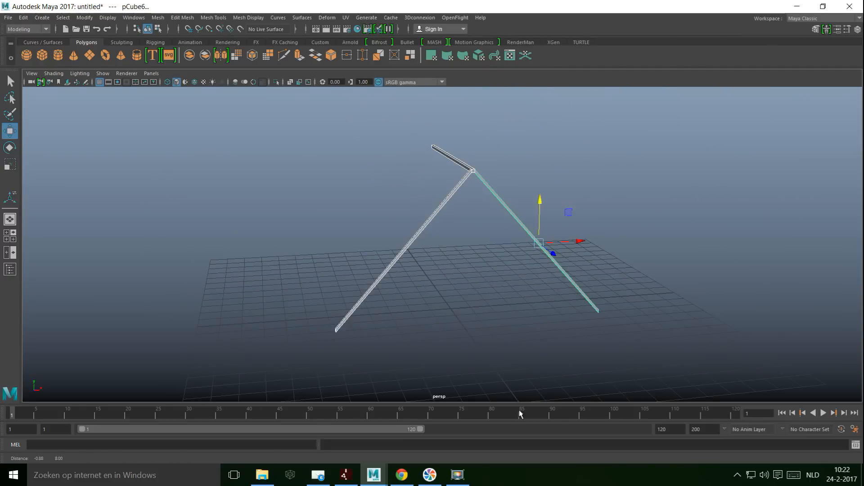
left_click_drag(537, 198, 540, 180)
middle_click_drag(497, 282, 474, 277, "alt")
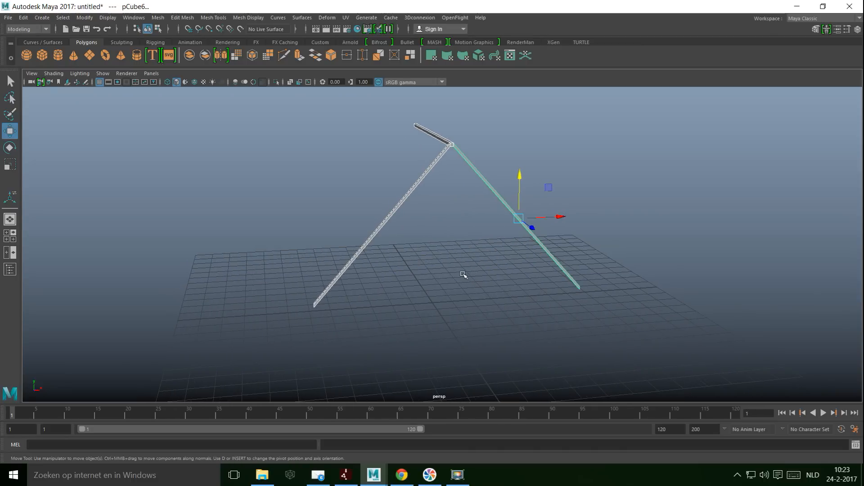
Step: Duplicate the ridge beam and rotate the copy to 90° about Y
left_click_drag(508, 323, 514, 316, "alt")
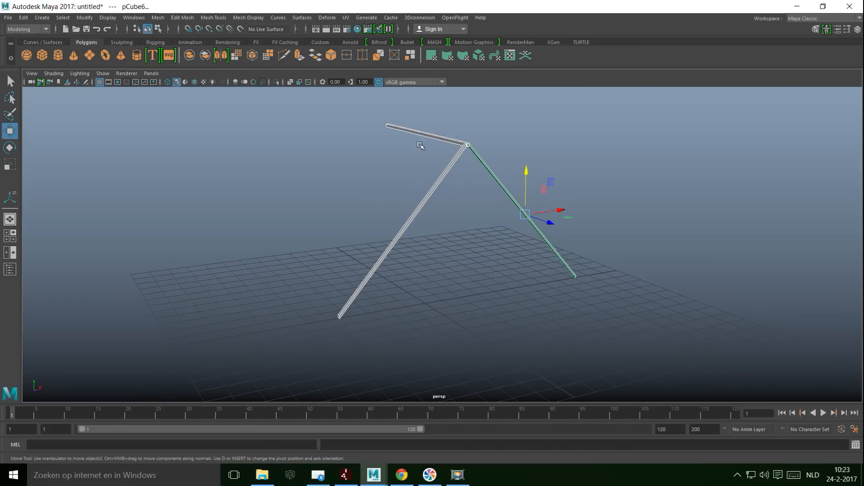
left_click(427, 135)
key("ctrl+d")
key("e")
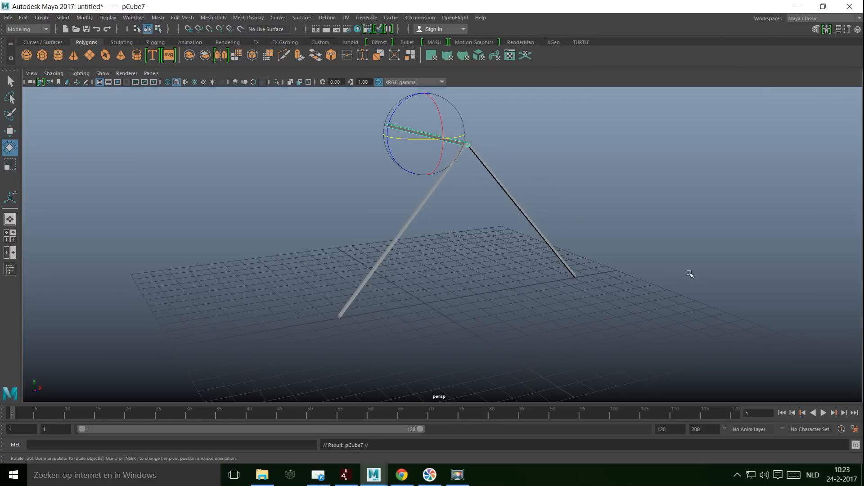
left_click_drag(411, 138, 465, 161)
left_click_drag(449, 194, 429, 232, "alt")
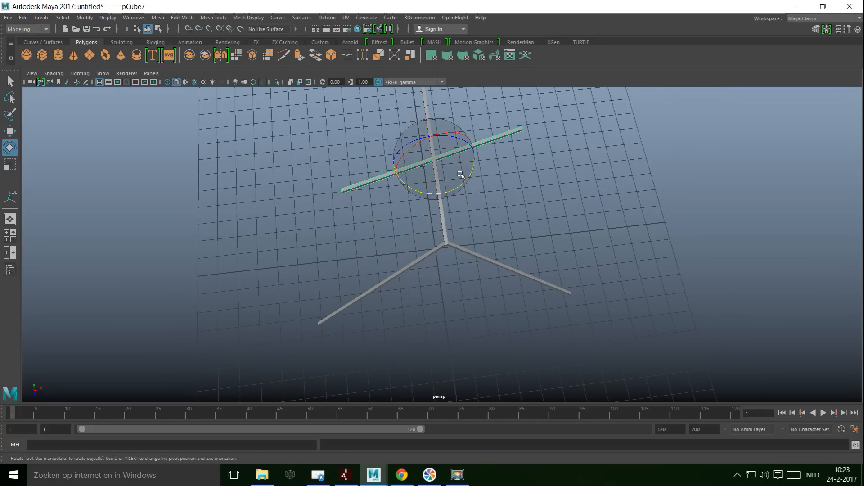
left_click_drag(466, 188, 456, 192)
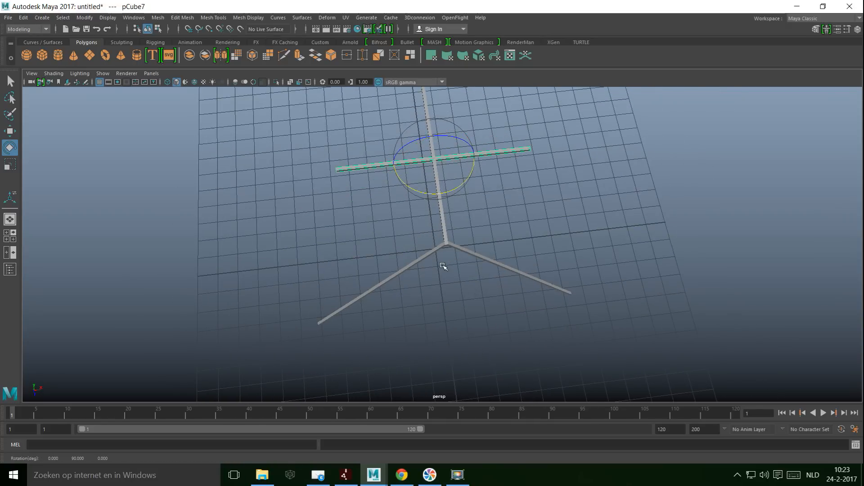
Step: Raise the rotated beam copy in the front view to Y about 5.95 as a crossbar between the legs
key("w")
left_click_drag(483, 243, 425, 149, "alt")
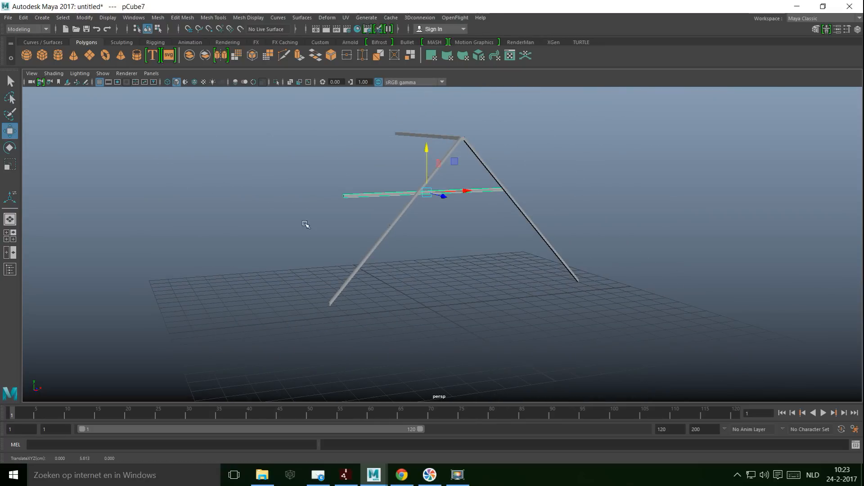
left_click(13, 235)
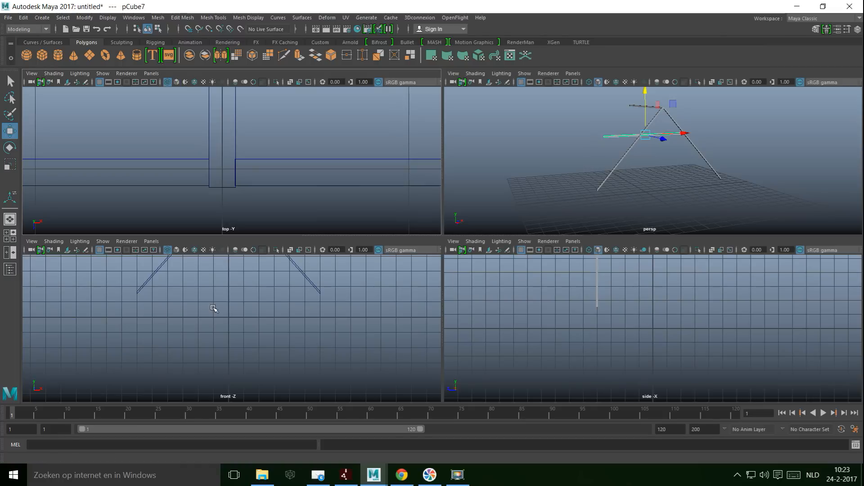
key("space")
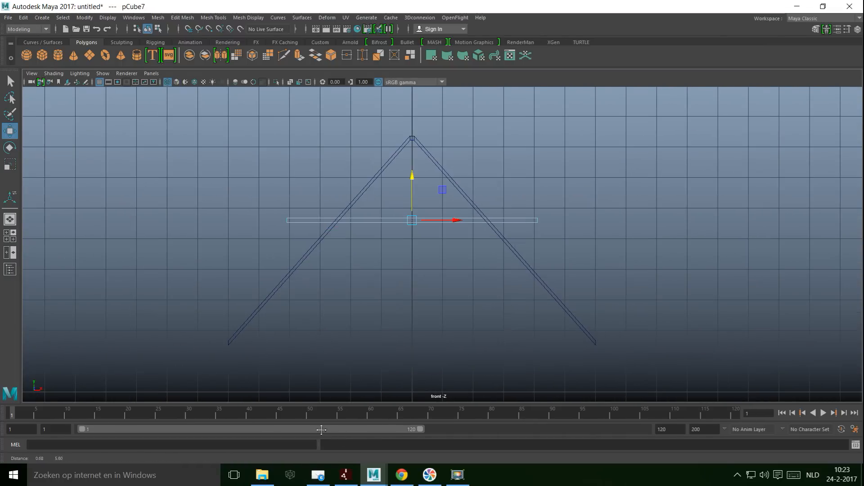
left_click_drag(410, 176, 410, 165)
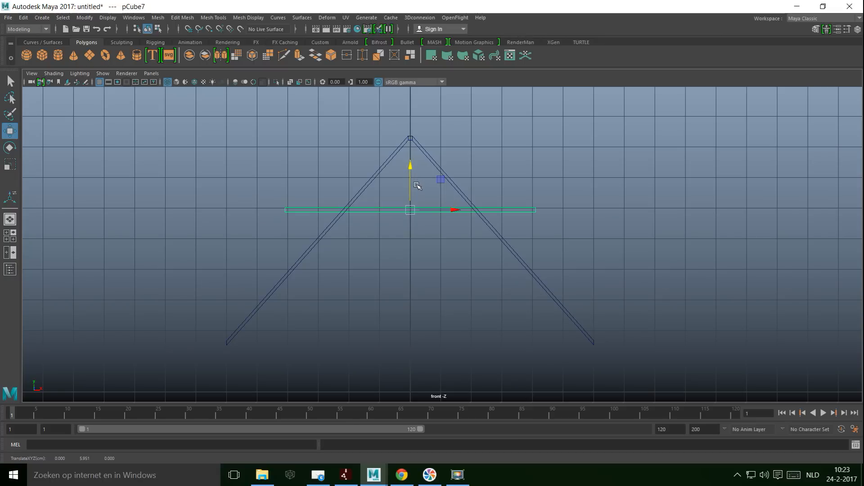
Step: Shorten the crossbar by moving the vertices at both ends inward along X to the inner edges of the legs
scroll(414, 245, "up", 3)
scroll(415, 248, "up", 1)
right_click_drag(207, 193, 163, 187)
left_click_drag(173, 180, 225, 229)
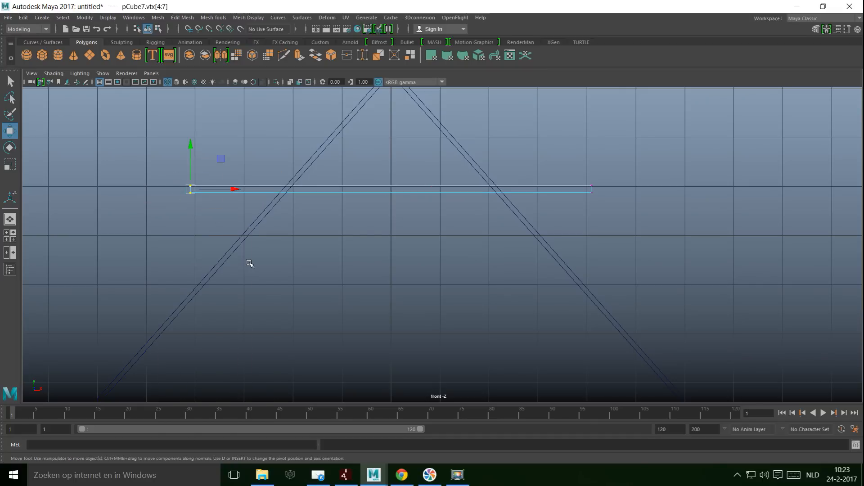
key("v")
left_click_drag(235, 189, 340, 207)
left_click_drag(591, 166, 617, 235)
left_click_drag(636, 189, 532, 213)
Step: Fit the crossbar's right end to the leg and move its lower vertices to X about 2.14 to match the slope
key("f")
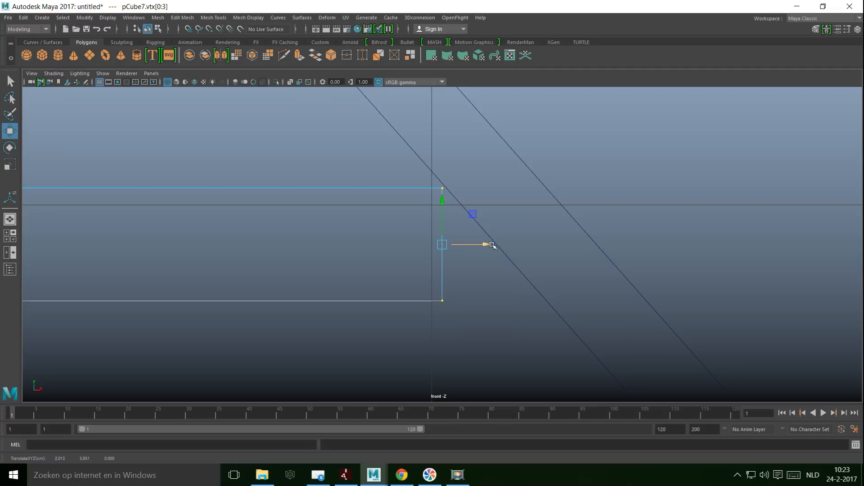
left_click_drag(488, 243, 490, 245)
left_click_drag(434, 287, 472, 332)
left_click_drag(496, 303, 598, 303)
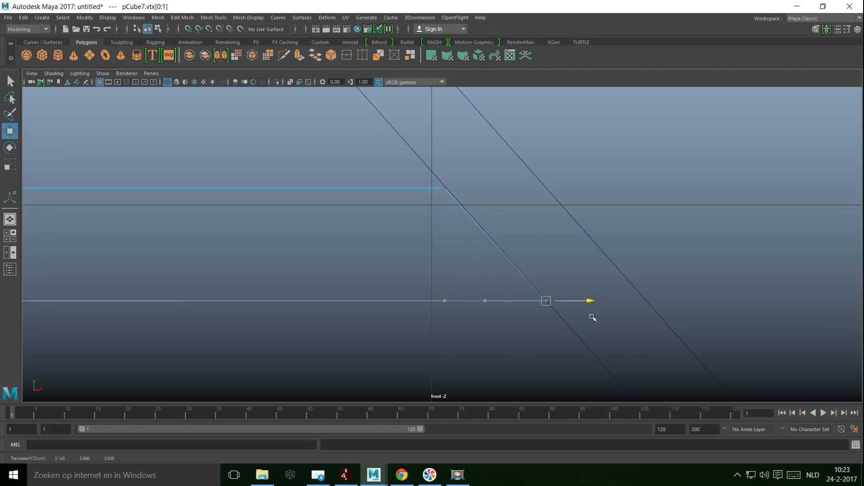
key("a")
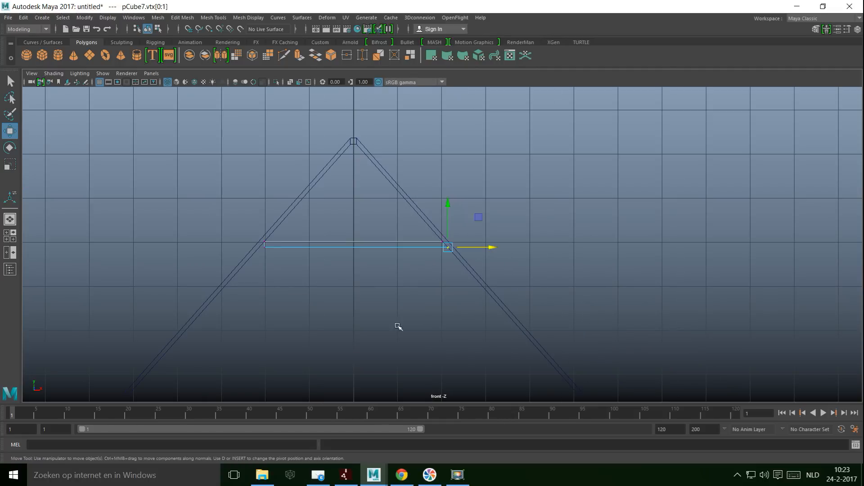
Step: Move the lower vertices at the crossbar's left end to X about -2.14 so the end follows the left leg
middle_click_drag(351, 325, 560, 309, "alt")
scroll(551, 304, "up", 9)
middle_click_drag(509, 261, 435, 271, "alt")
scroll(436, 271, "up", 6)
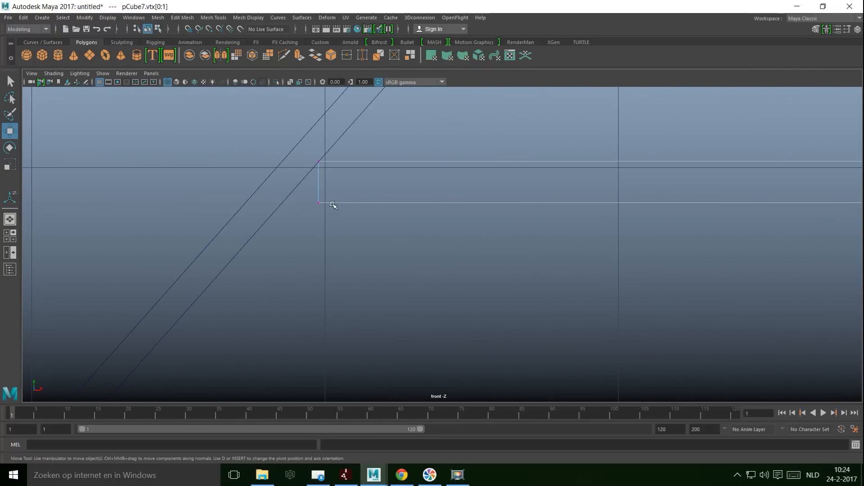
left_click_drag(313, 197, 331, 208)
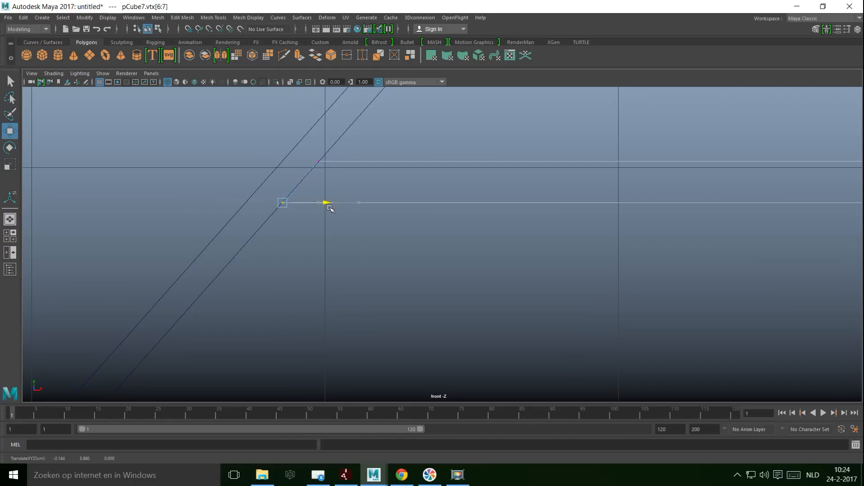
scroll(330, 210, "down", 6)
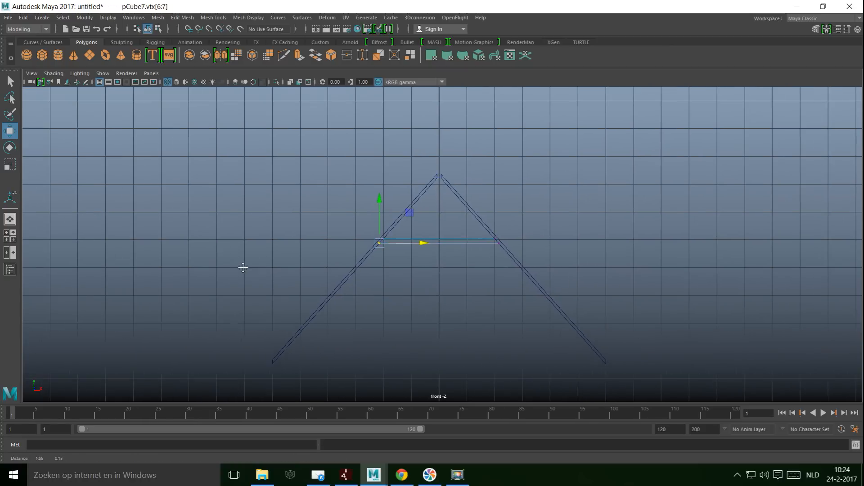
Step: Return the crossbar to object mode and move it along Z toward the plane of the legs
left_click(10, 236)
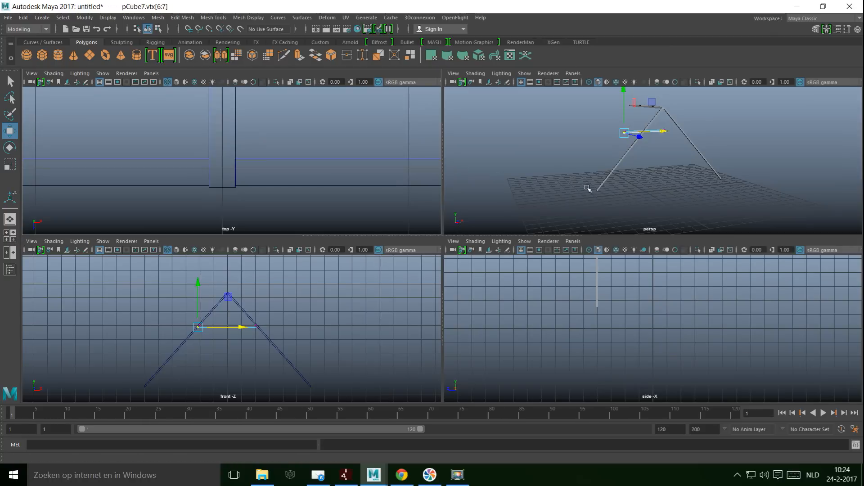
key("space")
left_click_drag(445, 251, 499, 259, "alt")
right_click_drag(412, 189, 443, 176)
left_click_drag(377, 180, 450, 247)
left_click_drag(462, 190, 536, 203)
Step: Snap the crossbar to the grid at Z 4 in the top view, in line with the legs
left_click(13, 239)
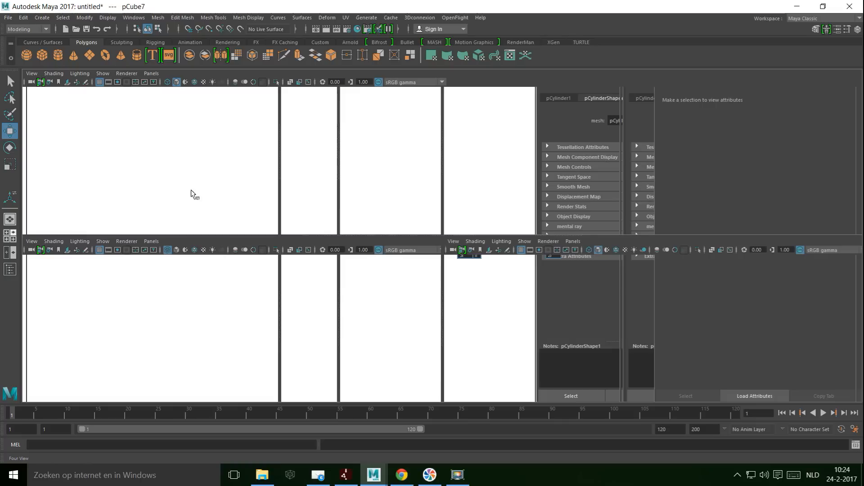
key("space")
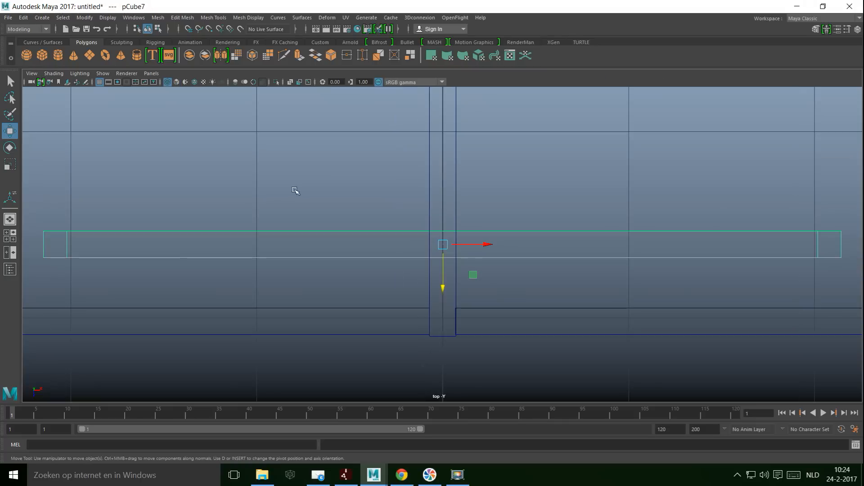
scroll(414, 291, "down", 5)
scroll(411, 303, "up", 2)
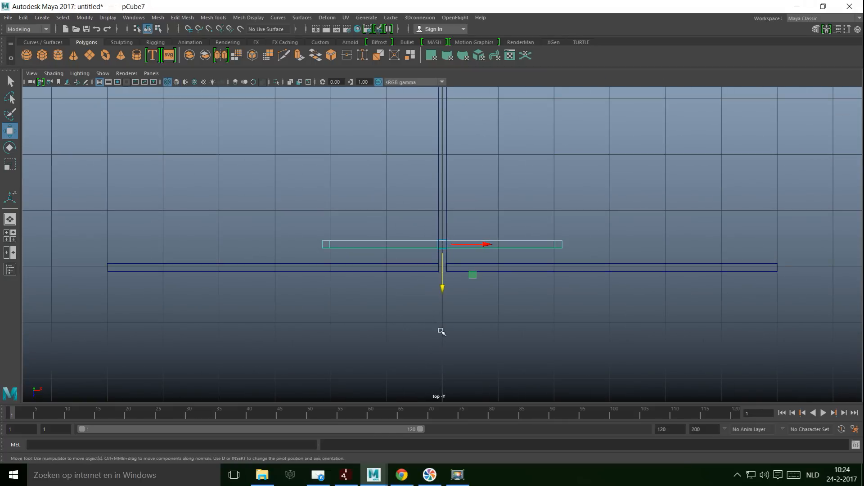
mouse_move(441, 288)
left_mouse_down()
mouse_move(443, 326)
mouse_move(443, 282)
left_mouse_up()
key("x")
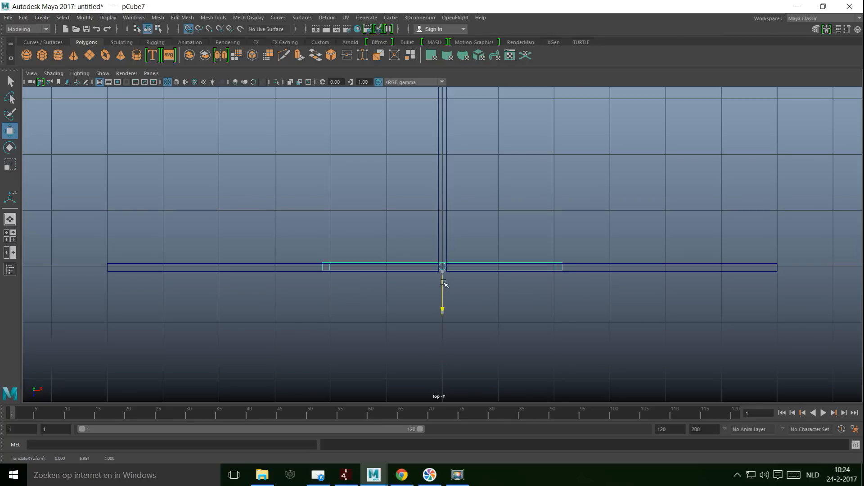
Step: Select the ridge beam, both legs and the crossbar and snap them all to the same grid line along Z
scroll(443, 284, "up", 3)
middle_click_drag(461, 294, 479, 173, "alt")
scroll(477, 234, "up", 4)
middle_click_drag(472, 253, 472, 342, "alt")
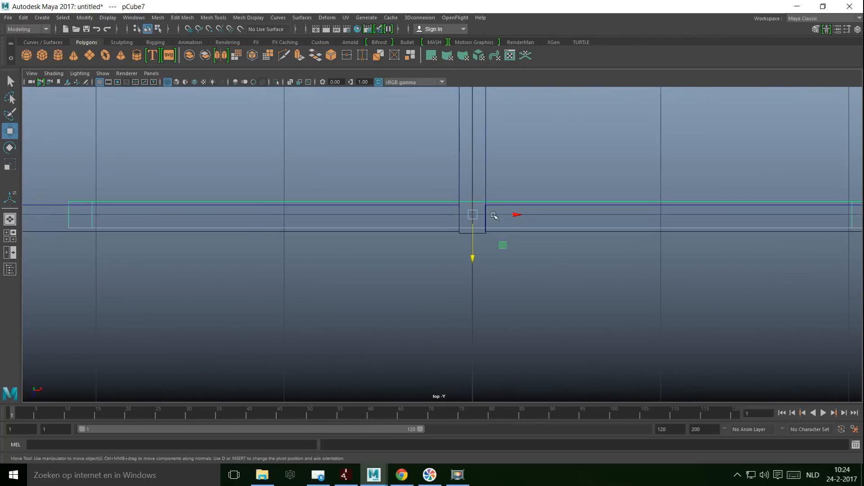
left_click_drag(439, 150, 482, 174)
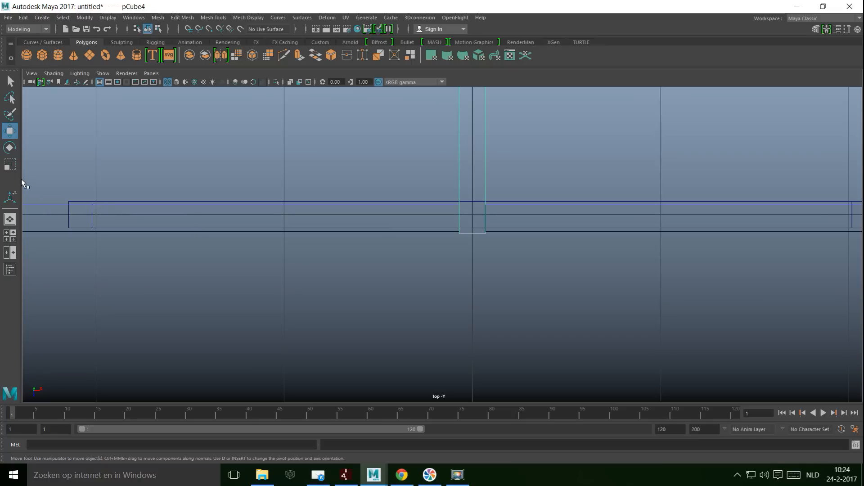
left_click_drag(35, 198, 78, 270, "shift")
scroll(520, 321, "down", 5)
left_click_drag(645, 228, 651, 292)
scroll(532, 329, "up", 2)
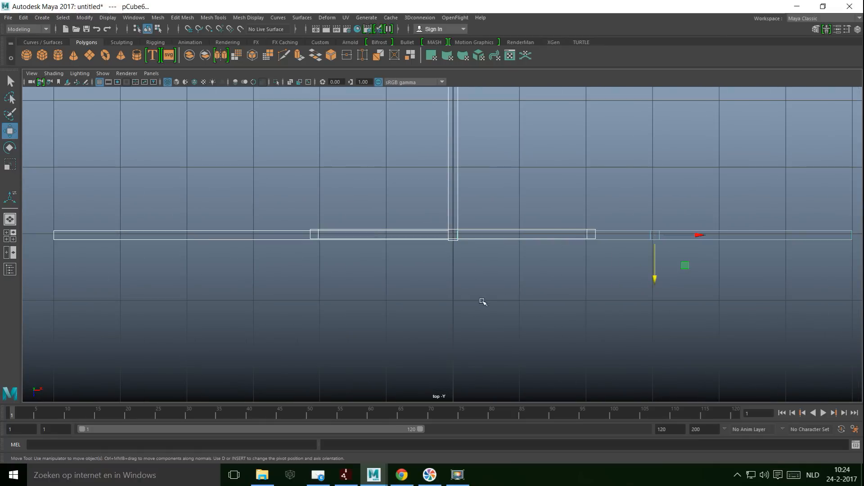
scroll(484, 303, "up", 1)
key("x")
left_click_drag(705, 278, 702, 270)
scroll(654, 303, "down", 5)
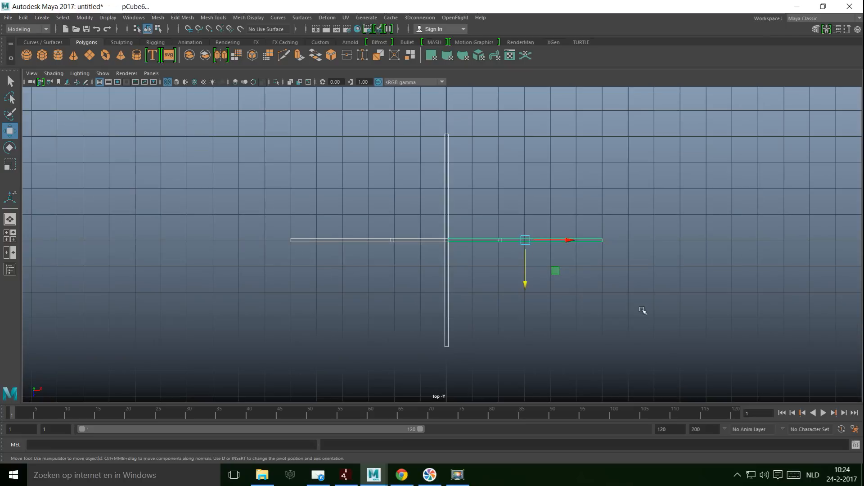
Step: Move the ridge beam back along Z to about -0.02 so its end meets the legs
left_click(447, 225)
left_click_drag(446, 283, 455, 178)
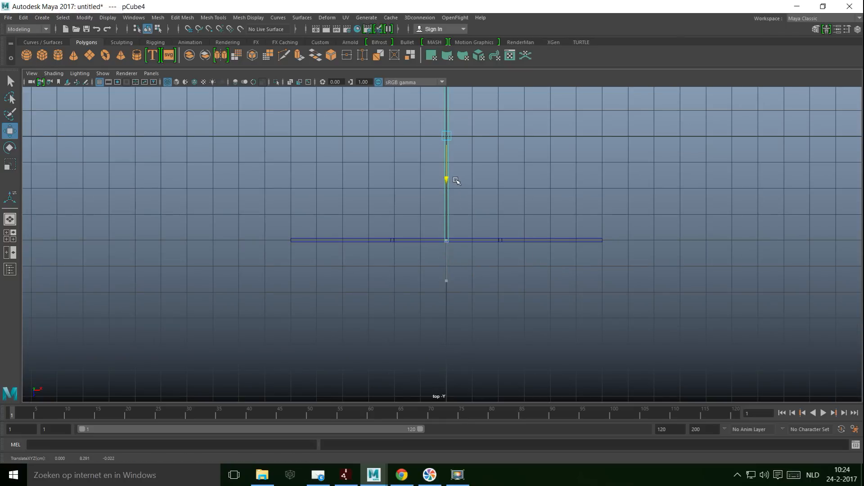
left_click(9, 237)
key("space")
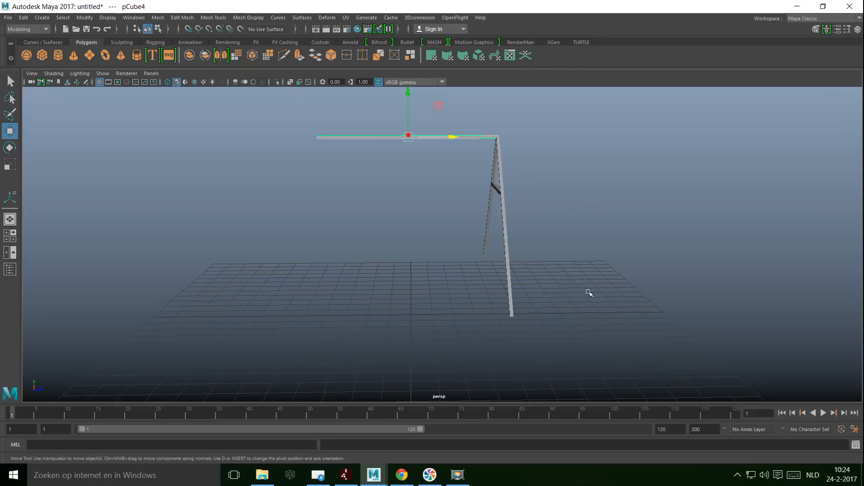
Step: Duplicate the crossbar and lower the copy to Y about 3.80
left_click_drag(588, 292, 526, 294, "alt")
left_click(452, 197)
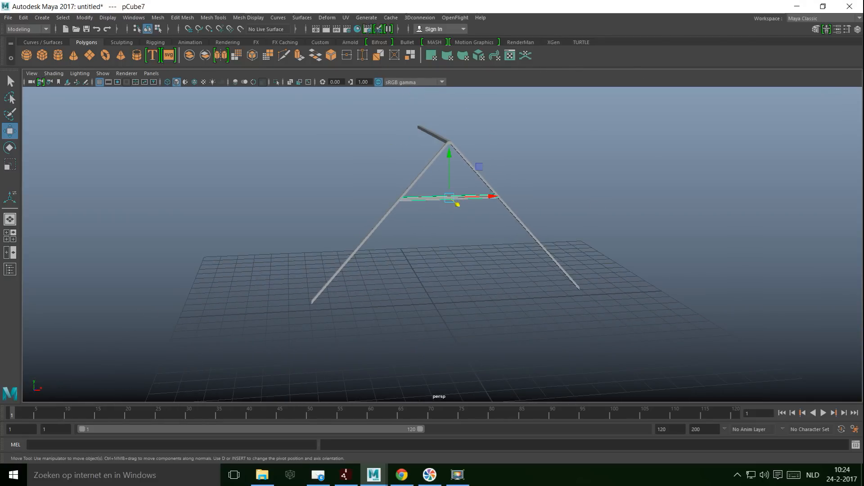
key("ctrl+d")
left_click_drag(449, 155, 453, 206)
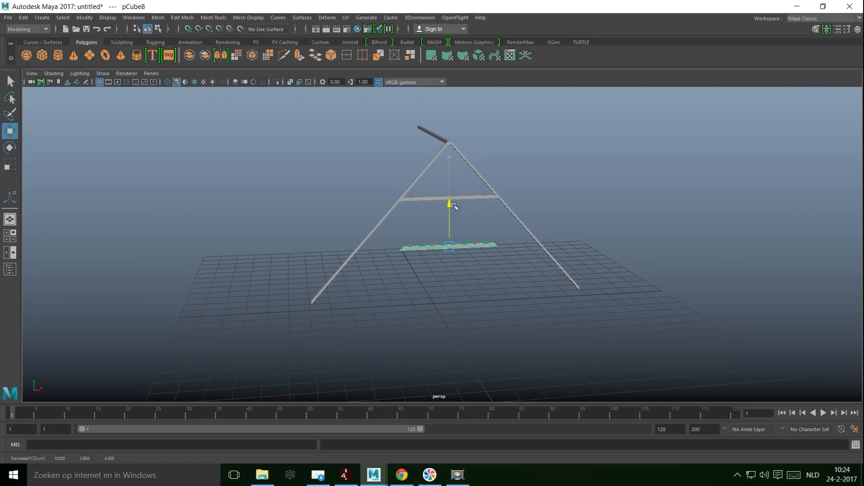
Step: Adjust the lower crossbar's height in the front view, bringing it down to Y about 3.08
left_click(8, 237)
key("space")
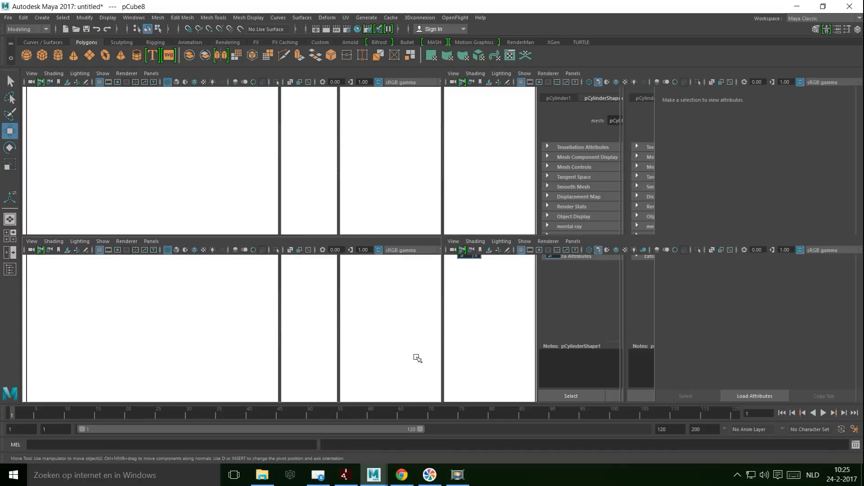
scroll(409, 339, "up", 5)
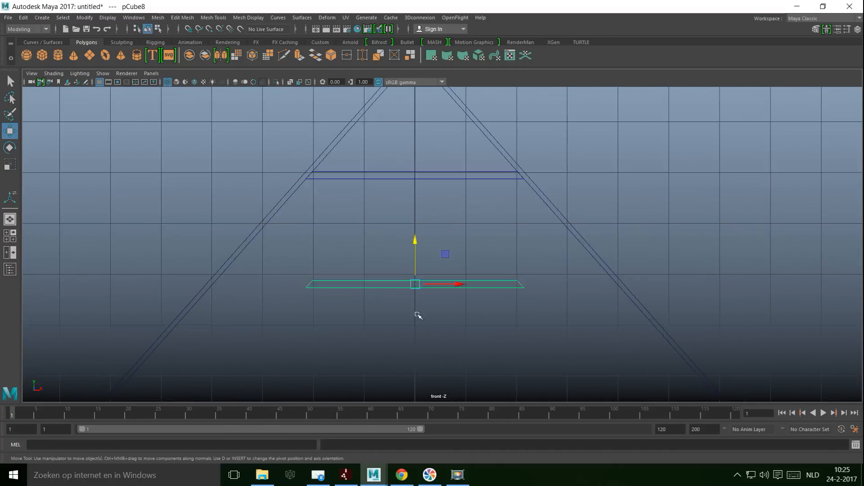
left_click_drag(404, 296, 407, 257)
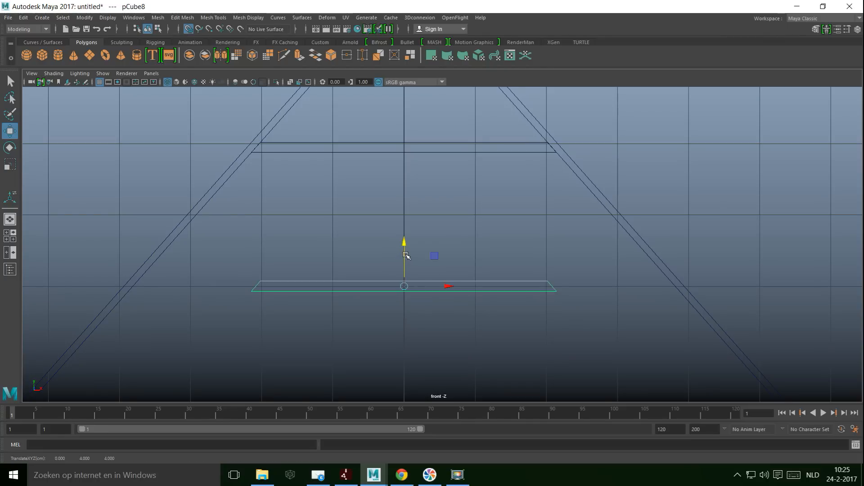
scroll(400, 300, "up", 2)
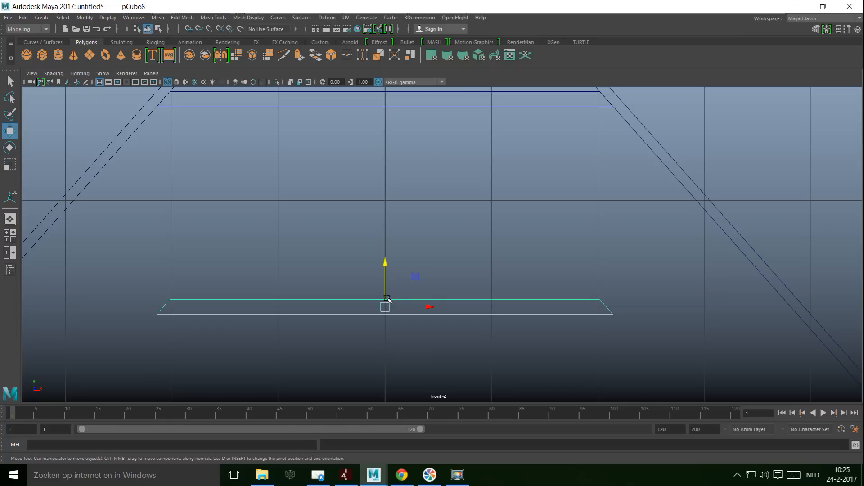
middle_click_drag(359, 308, 488, 278, "alt")
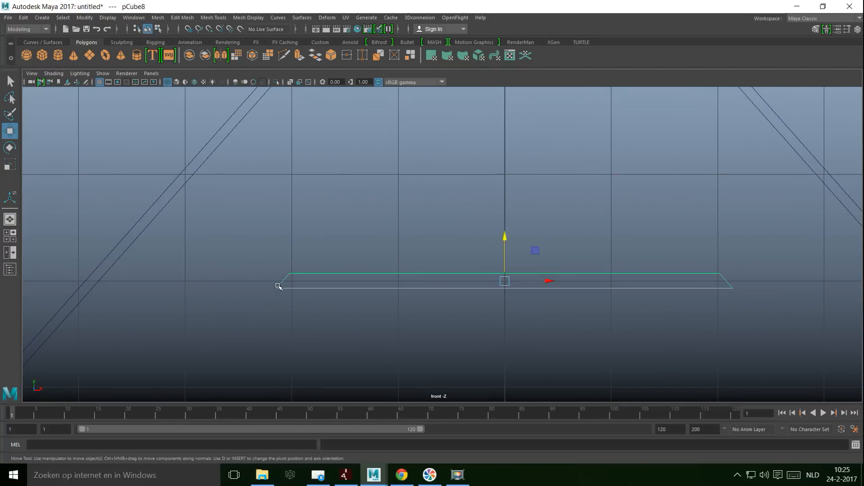
scroll(306, 298, "down", 3)
left_click_drag(467, 215, 466, 253)
Step: Extend the lower crossbar's left end by moving its vertices outward along X to the left leg's inner edge
right_click_drag(385, 298, 351, 208)
left_click_drag(353, 254, 411, 361)
left_click_drag(423, 297, 313, 310)
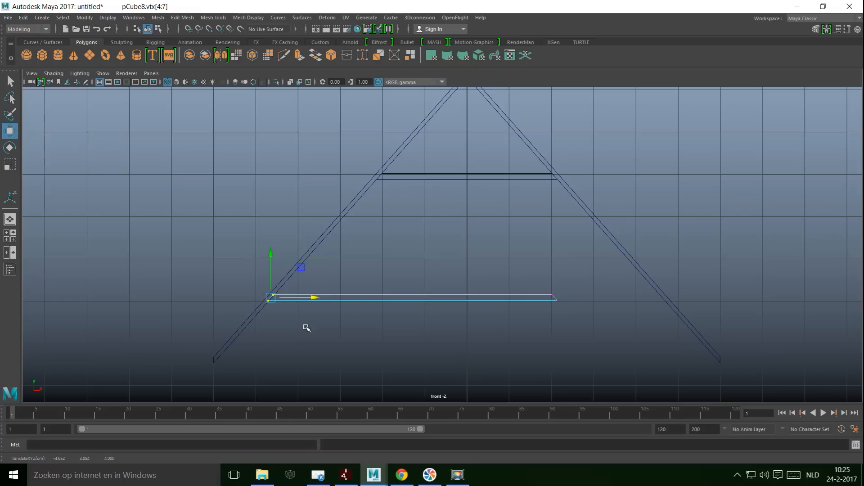
key("f")
left_click_drag(485, 248, 506, 250)
scroll(503, 295, "down", 6)
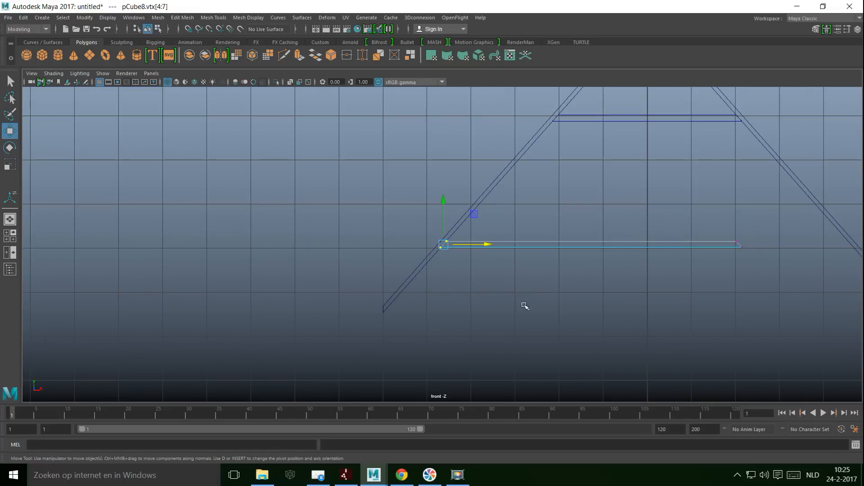
Step: Move the vertices at the lower crossbar's right end to X about 4.62 so they meet the right leg's inner edge
left_click_drag(726, 232, 774, 297)
middle_click_drag(774, 296, 315, 323, "alt")
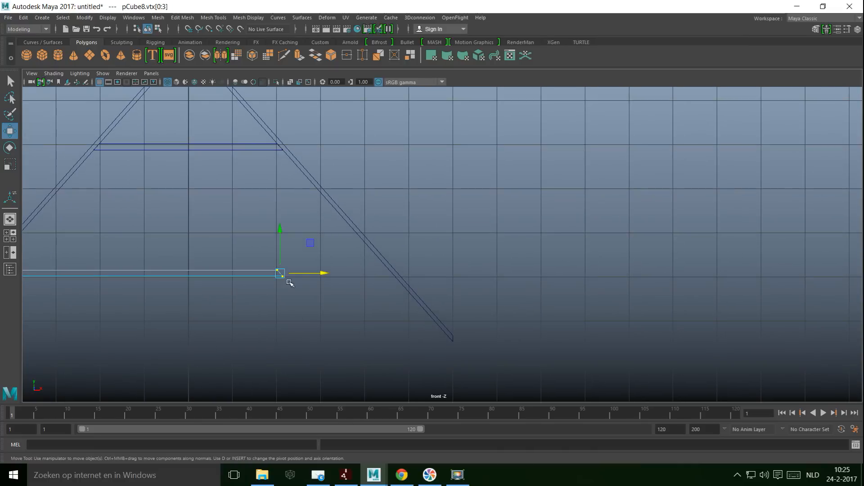
left_click_drag(323, 272, 431, 299)
key("f")
left_click_drag(486, 243, 560, 277)
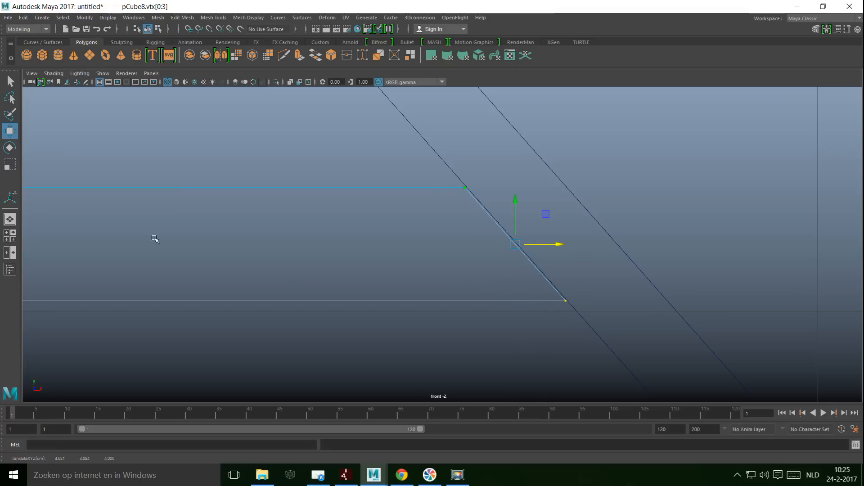
Step: Return to object mode, duplicate the upper crossbar and lower the copy to Y about 4.57, between the two crossbars
left_click(10, 237)
left_click(578, 197)
key("space")
left_click_drag(501, 287, 458, 202, "alt")
right_click_drag(458, 189, 501, 171)
left_click(452, 185)
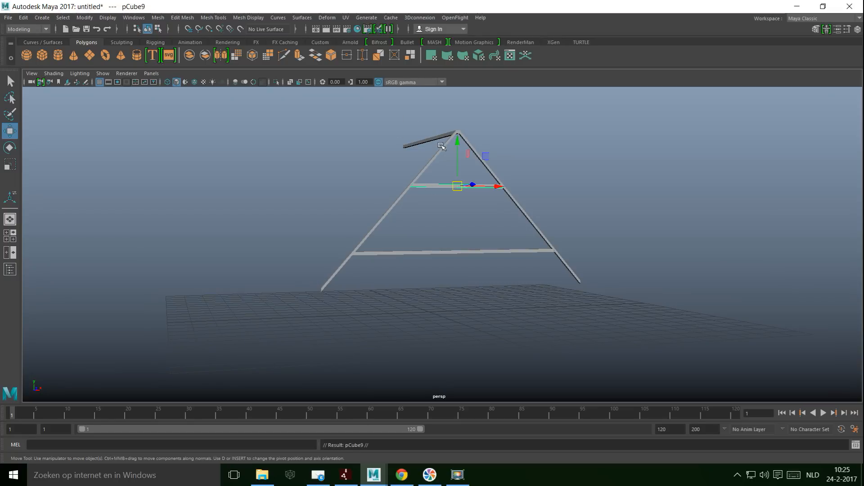
left_click_drag(458, 142, 467, 177)
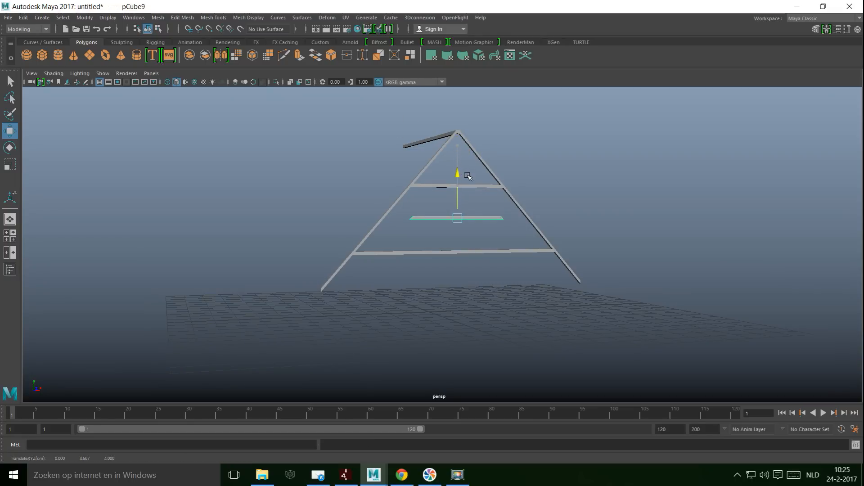
Step: In the front view, rotate the middle bar about 30° and shift it along X toward the left leg as a diagonal brace
left_click(20, 237)
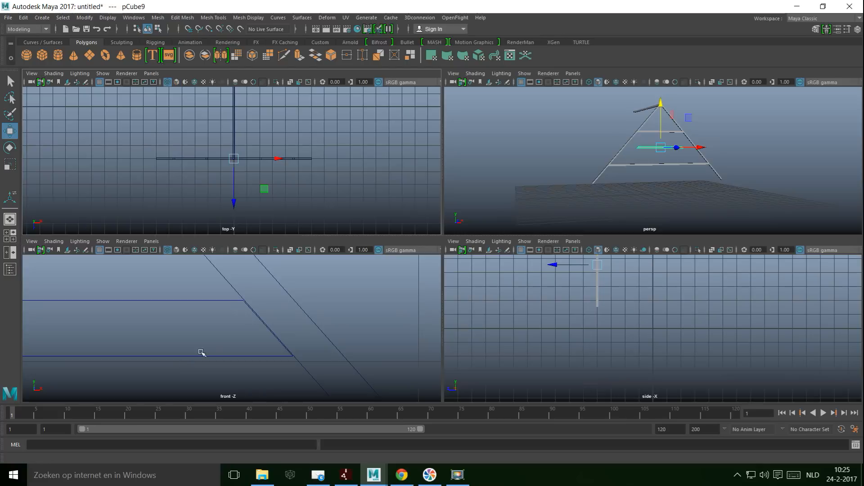
key("space")
key("f")
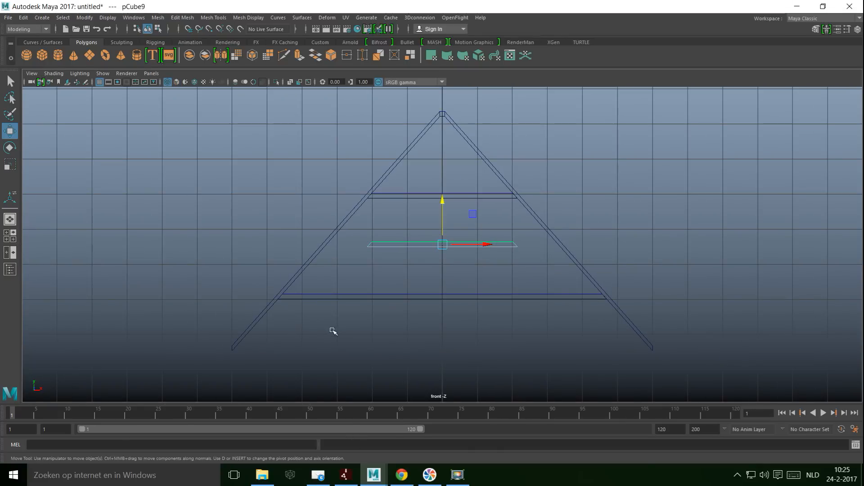
key("e")
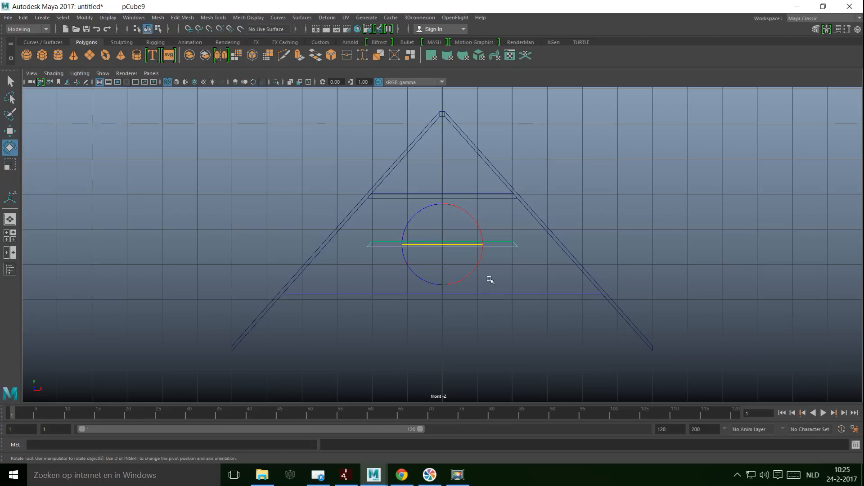
left_click_drag(471, 272, 485, 251)
key("w")
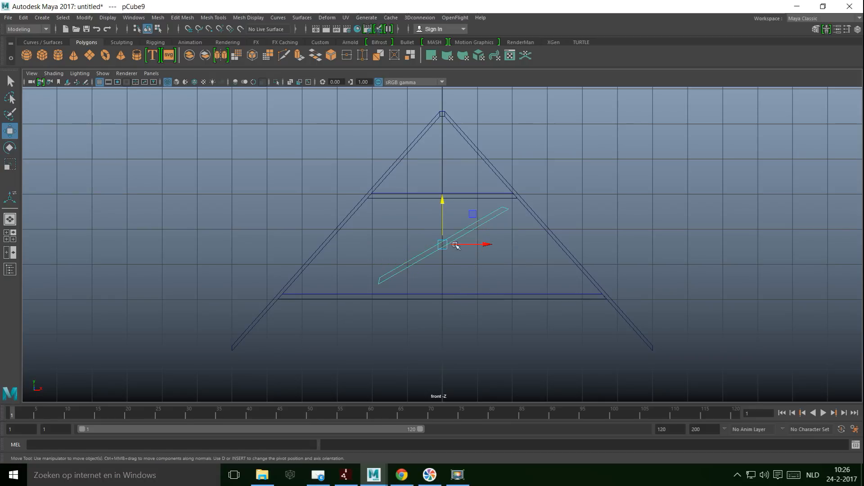
left_click_drag(482, 244, 399, 246)
left_click_drag(355, 201, 356, 193)
scroll(407, 264, "up", 5)
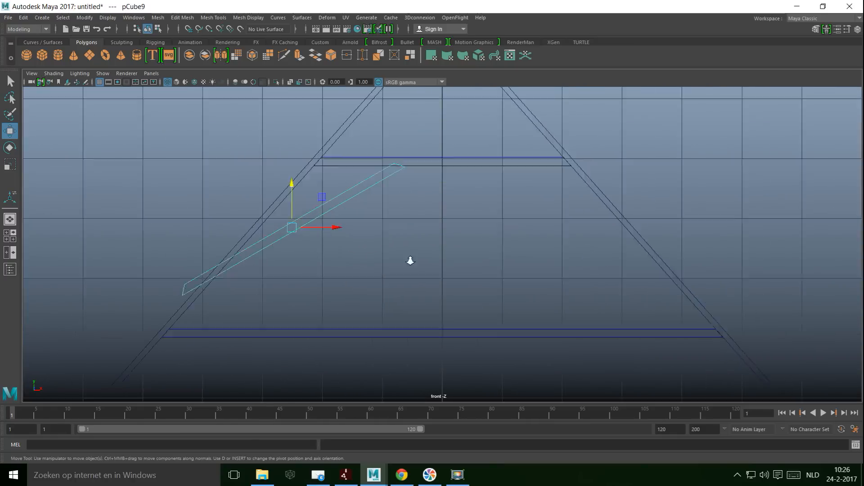
Step: Adjust the vertices at the brace's upper end so both meet the underside of the upper crossbar
scroll(464, 350, "up", 5)
right_click_drag(414, 208, 371, 212)
middle_click_drag(423, 338, 434, 299, "alt")
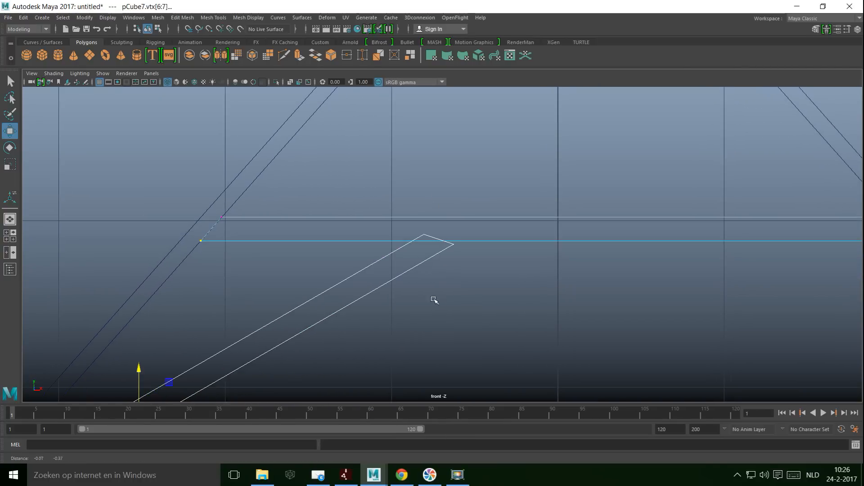
right_click_drag(387, 282, 341, 210)
scroll(423, 288, "up", 4)
left_click_drag(396, 220, 411, 231)
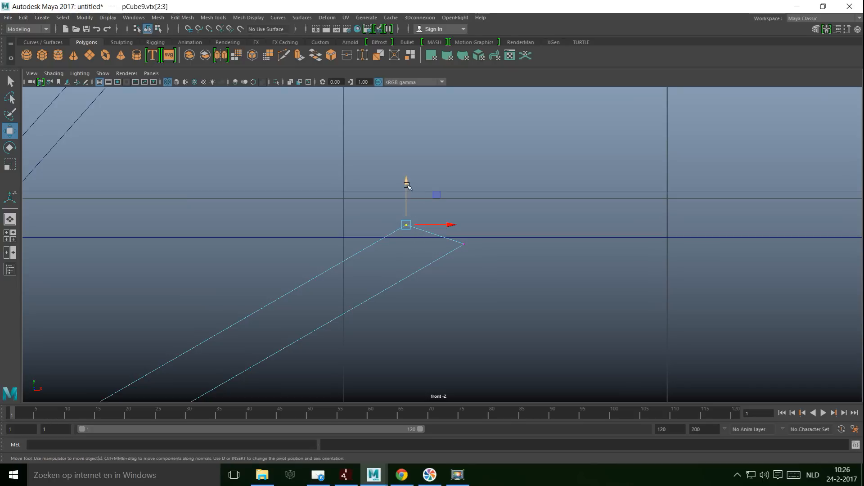
left_click_drag(405, 182, 405, 193)
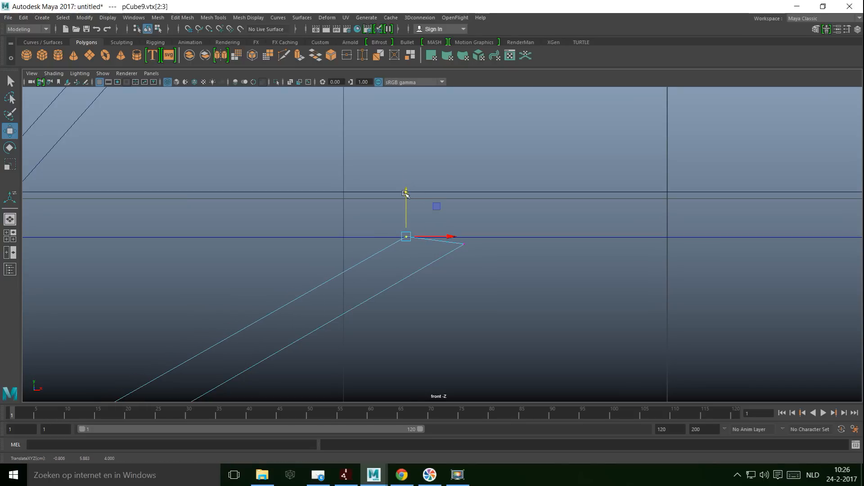
left_click_drag(456, 253, 465, 193)
left_click_drag(509, 238, 521, 238)
Step: Move the vertices at the brace's lower end inward along X and up along Y, closer to the upper crossbar
middle_click_drag(428, 344, 734, 93, "alt")
right_click_drag(733, 92, 428, 285, "alt")
middle_click_drag(396, 309, 521, 258, "alt")
scroll(440, 278, "up", 4)
middle_click_drag(454, 272, 395, 303, "alt")
left_click_drag(319, 282, 345, 344)
left_click_drag(376, 303, 425, 302)
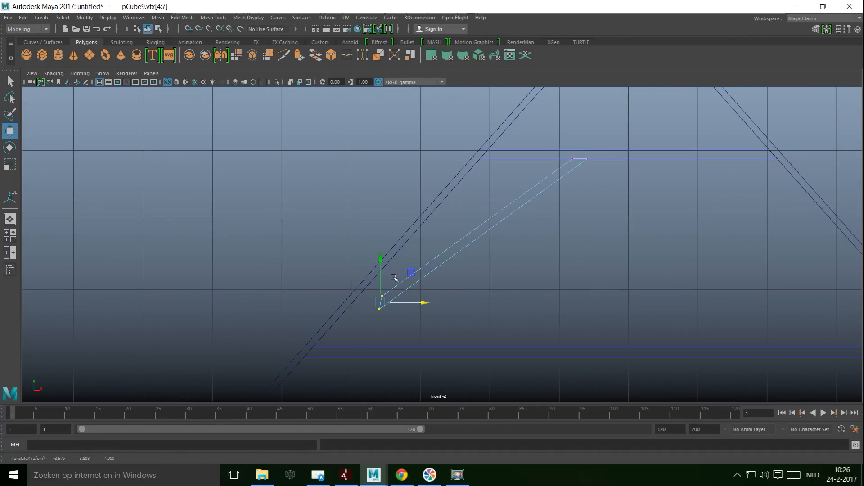
left_click_drag(382, 257, 382, 188)
Step: Move the upper and lower corner vertices of the brace's lower end along X to the left leg's inner edge
left_click_drag(425, 230, 466, 239)
key("f")
left_click_drag(487, 247, 476, 247)
left_click_drag(396, 309, 479, 351)
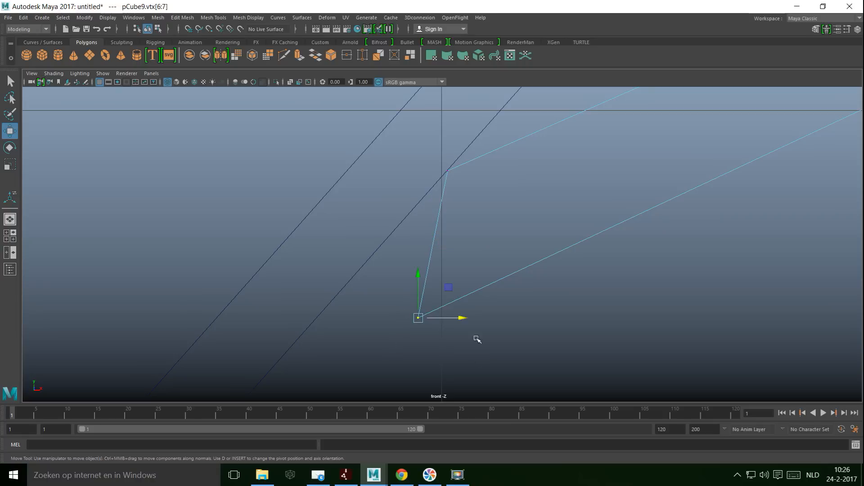
left_click_drag(466, 319, 361, 320)
Step: Fine-tune the brace's lowest corner to X about -3.16 and Y about 4.74 so its end lies flush with the left leg
scroll(410, 313, "down", 10)
scroll(430, 316, "up", 3)
scroll(445, 314, "up", 3)
middle_click_drag(566, 283, 405, 322, "alt")
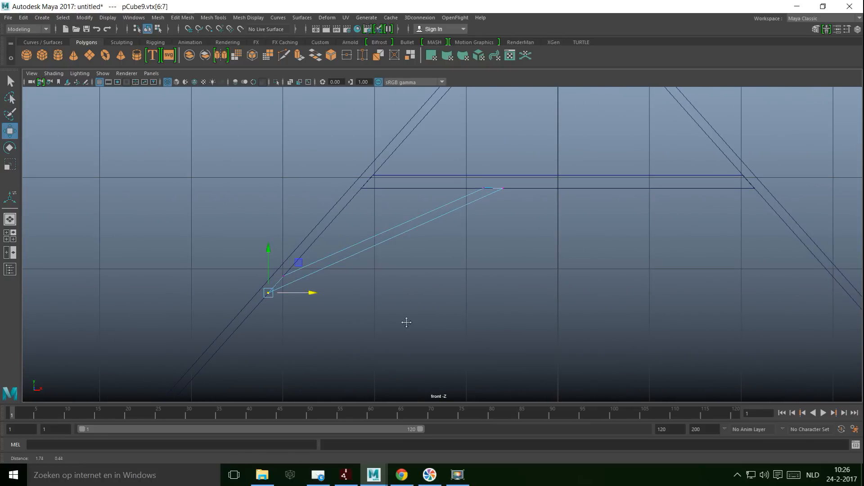
scroll(298, 307, "up", 3)
middle_click_drag(293, 318, 513, 300, "alt")
left_click_drag(365, 269, 365, 268)
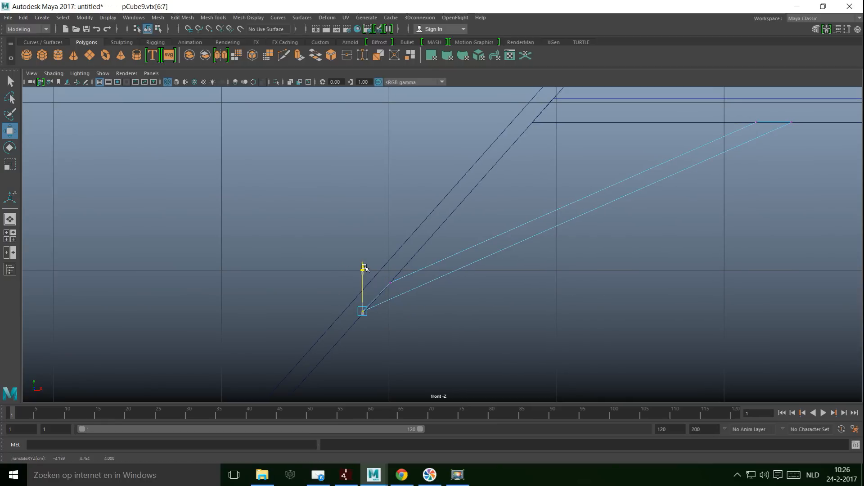
left_click_drag(404, 311, 406, 312)
scroll(523, 303, "down", 8)
scroll(500, 344, "up", 8)
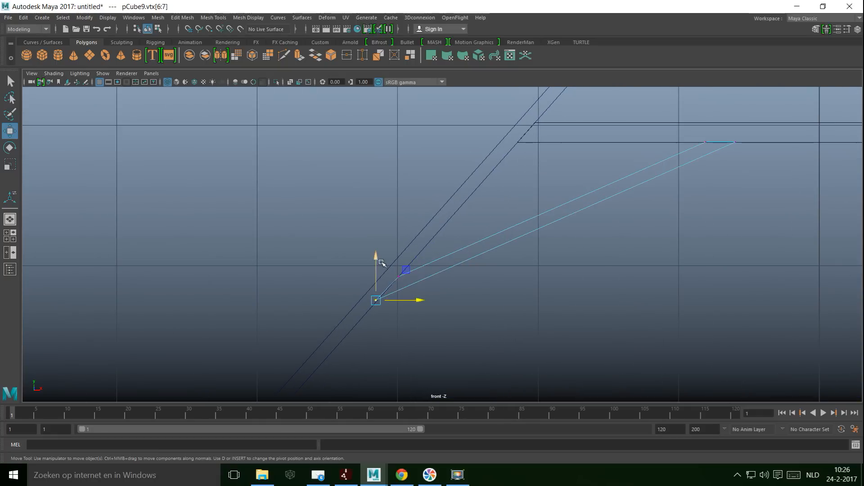
left_click_drag(376, 257, 375, 260)
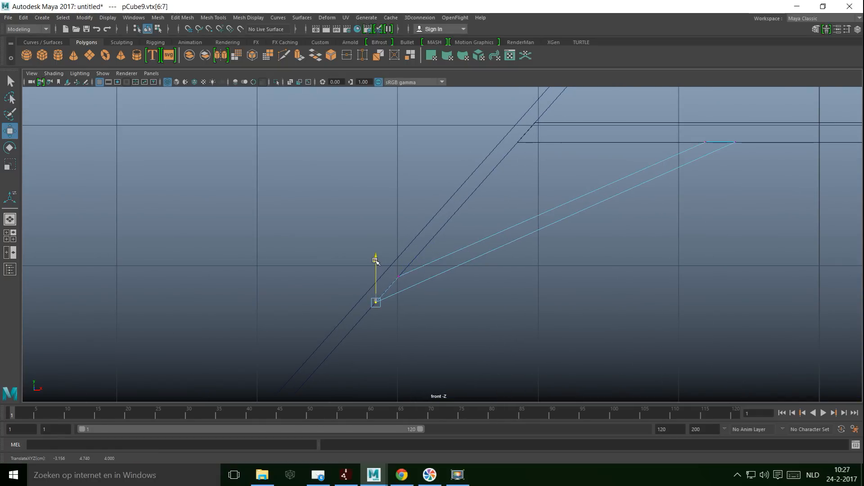
scroll(308, 243, "down", 5)
Step: Return to object mode, duplicate the brace and turn the copy around its vertical axis to a Y rotation of 270° so it mirrors the original
right_click_drag(492, 228, 500, 191)
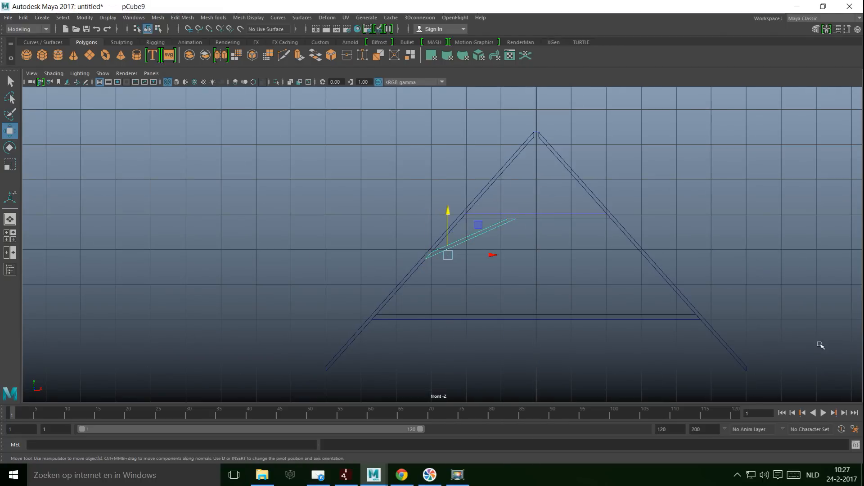
key("ctrl+d")
key("e")
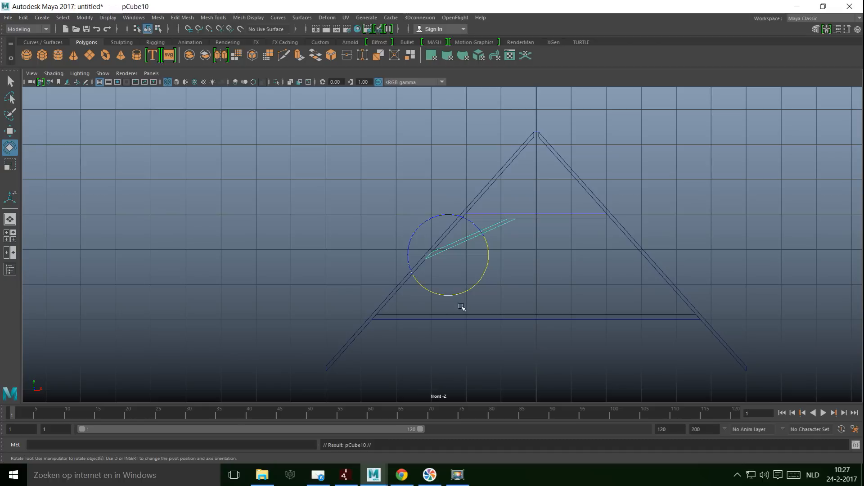
left_click_drag(450, 257, 477, 261)
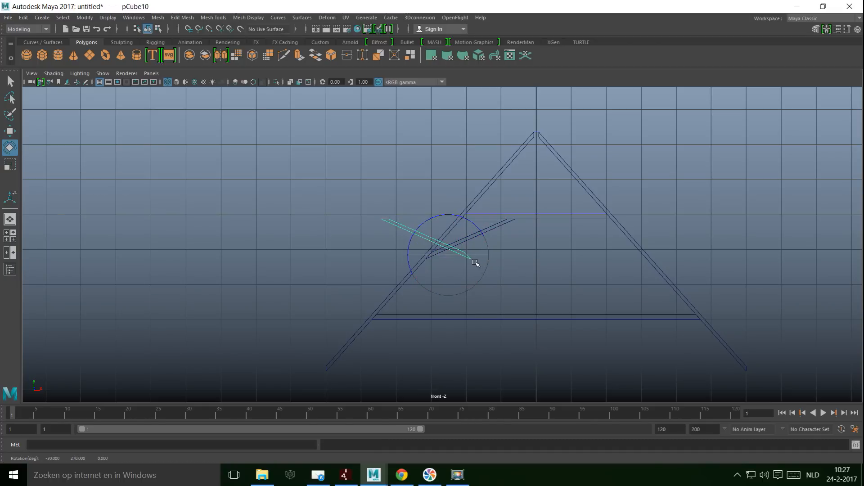
Step: Move the mirrored brace along X until its lower end meets the right leg's inner edge
key("w")
left_click_drag(491, 255, 668, 289)
key("f")
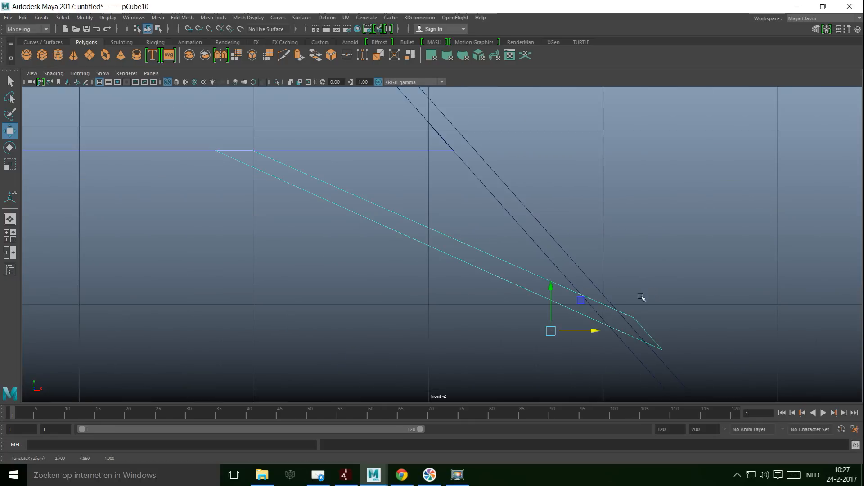
left_click_drag(593, 333, 560, 334)
scroll(198, 243, "down", 5)
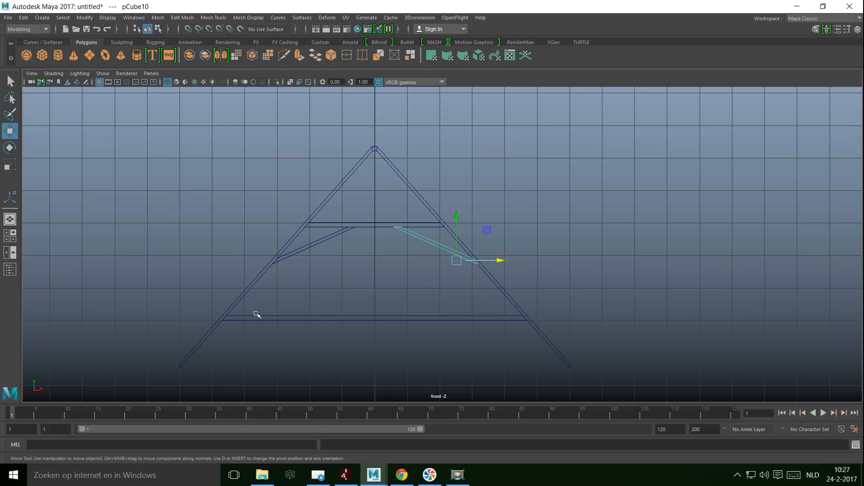
Step: Select both upper braces, duplicate them and lower the copies along Y to just beneath the lower crossbar
left_click(327, 239)
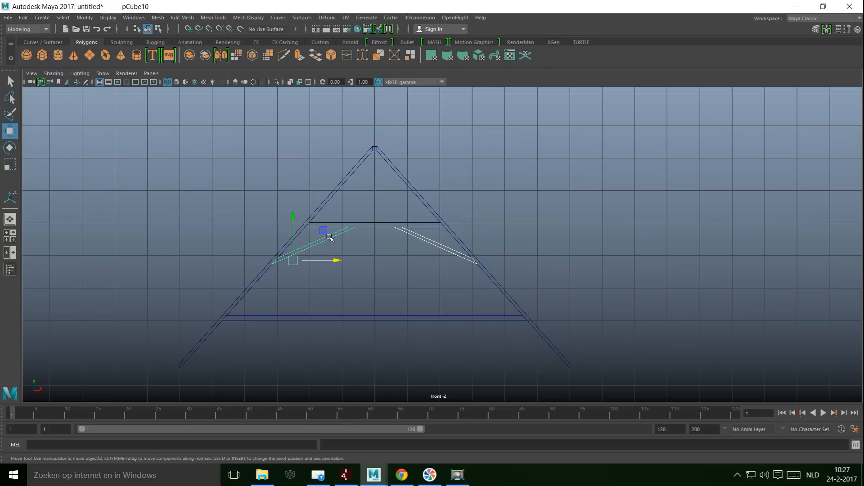
key("ctrl+d")
left_click_drag(298, 218, 315, 308)
scroll(319, 299, "up", 5)
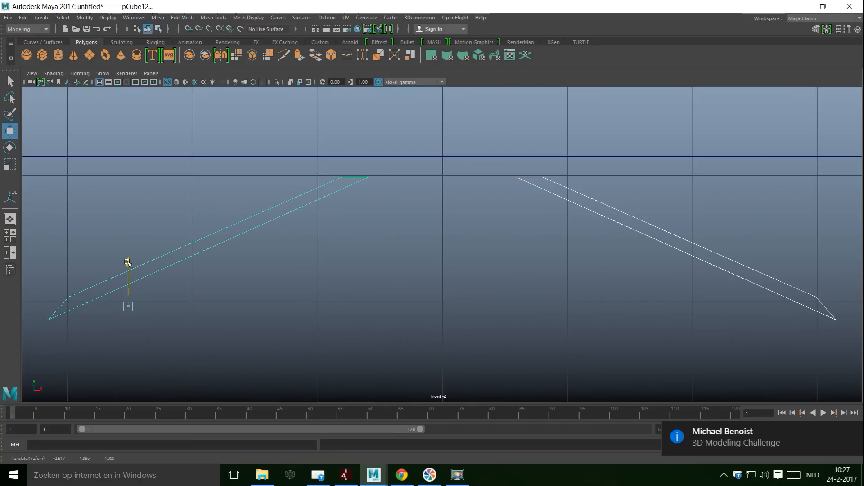
scroll(243, 311, "down", 5)
scroll(246, 322, "up", 1)
middle_click_drag(359, 344, 363, 339, "alt")
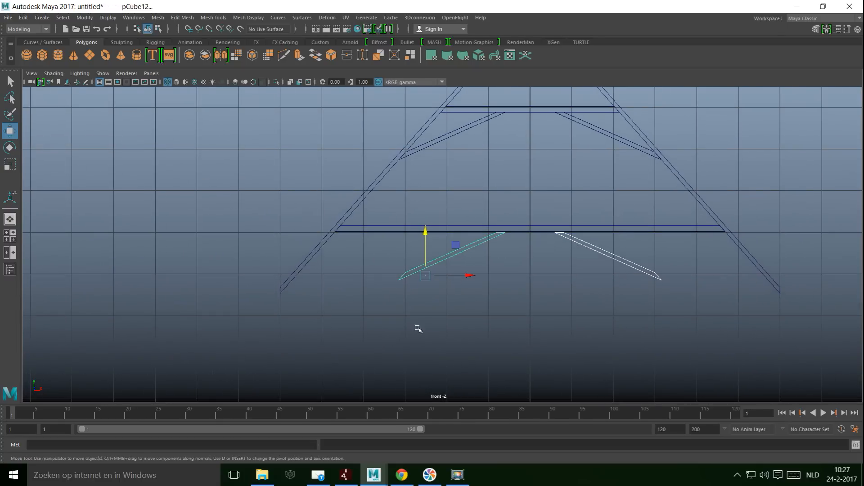
Step: Move the two lower braces outward along X, fitting the left one to the left leg and the right one to the right leg
left_click(515, 278)
left_click(472, 253)
left_click_drag(470, 278, 362, 285)
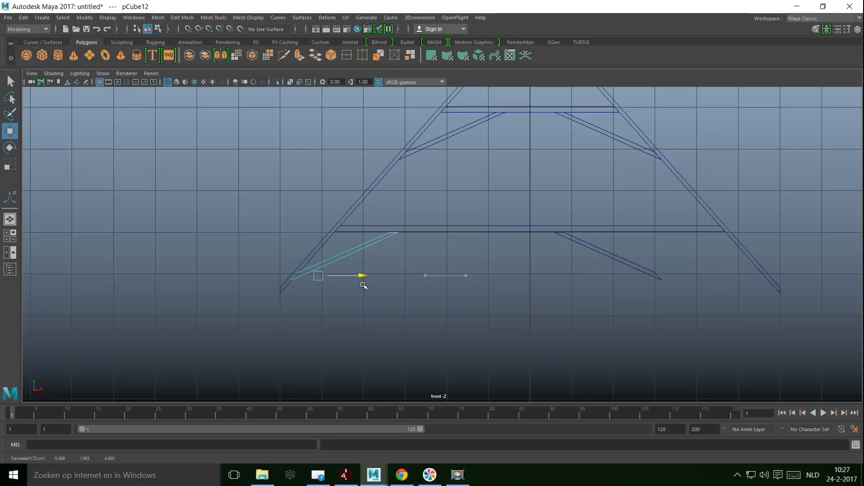
left_click(608, 257)
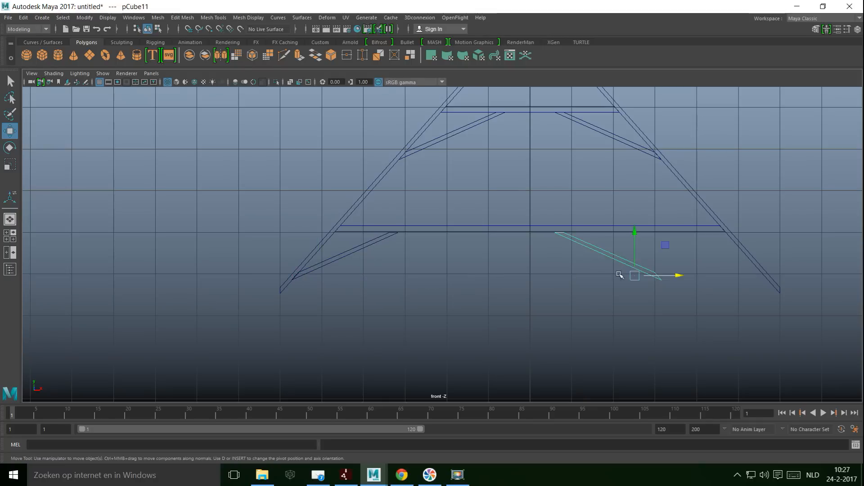
left_click_drag(680, 278, 785, 293)
scroll(784, 293, "up", 5)
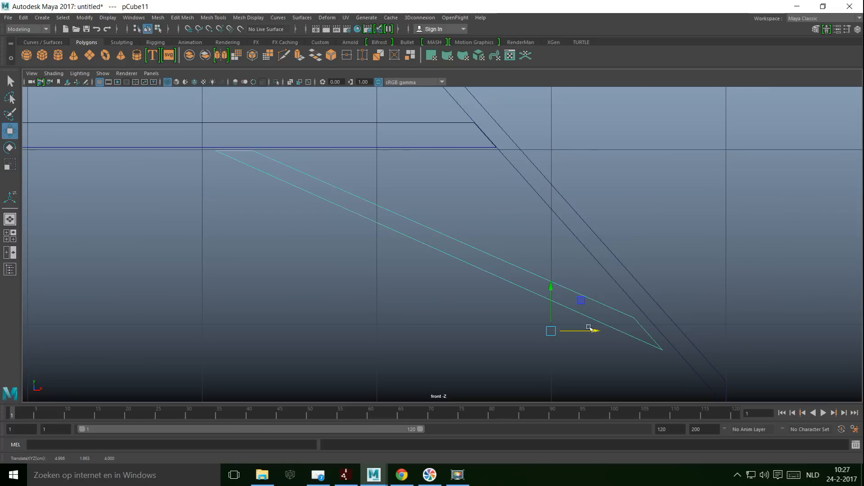
left_click_drag(595, 331, 611, 332)
Step: In the perspective view, create a polygon cube, raise it to Y about 5.5 and move it to Z about 6.6 in front of the frame
left_click(9, 235)
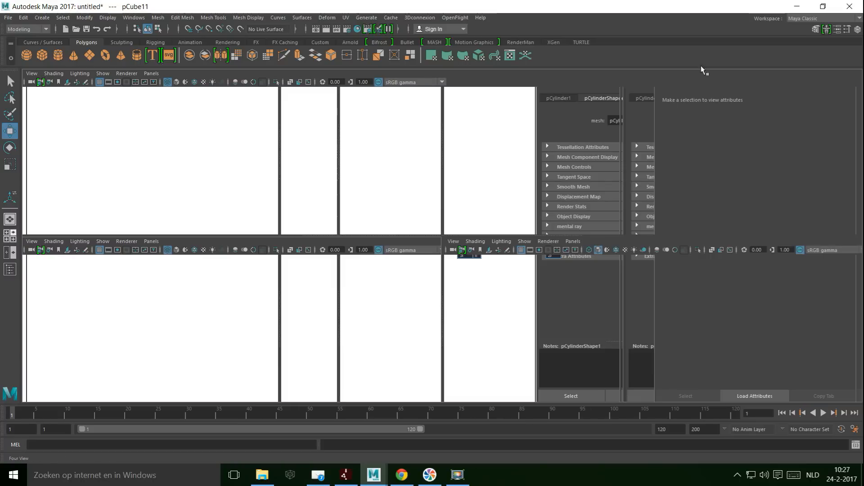
key("space")
scroll(474, 239, "down", 3)
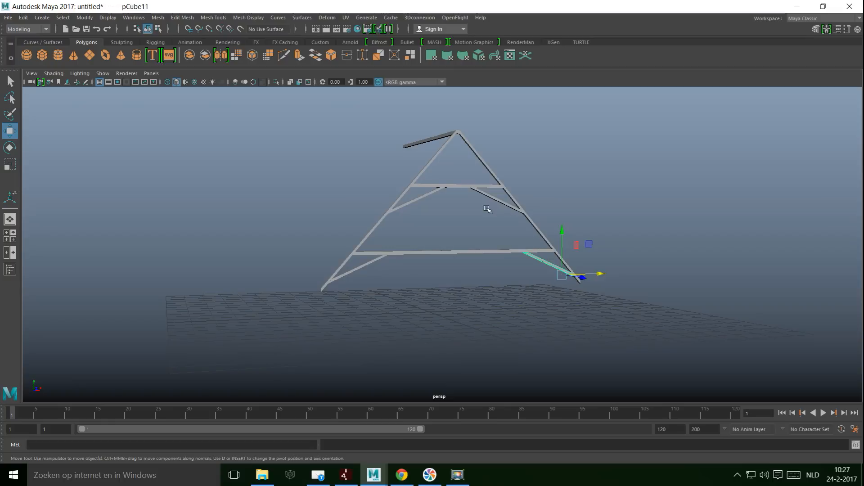
scroll(462, 241, "up", 2)
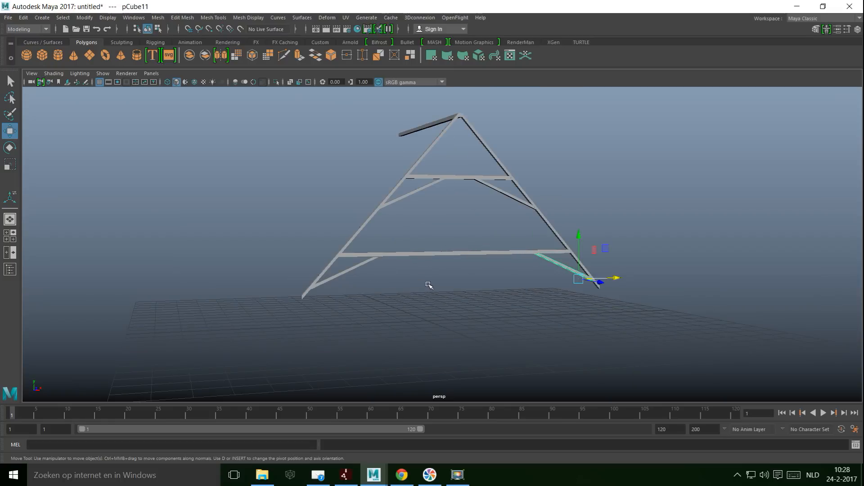
scroll(398, 260, "up", 2)
mouse_move(448, 249)
left_mouse_down("alt")
mouse_move(482, 247)
mouse_move(453, 269)
mouse_move(458, 251)
mouse_move(442, 255)
mouse_move(454, 253)
mouse_move(444, 253)
mouse_move(448, 260)
left_mouse_up("alt")
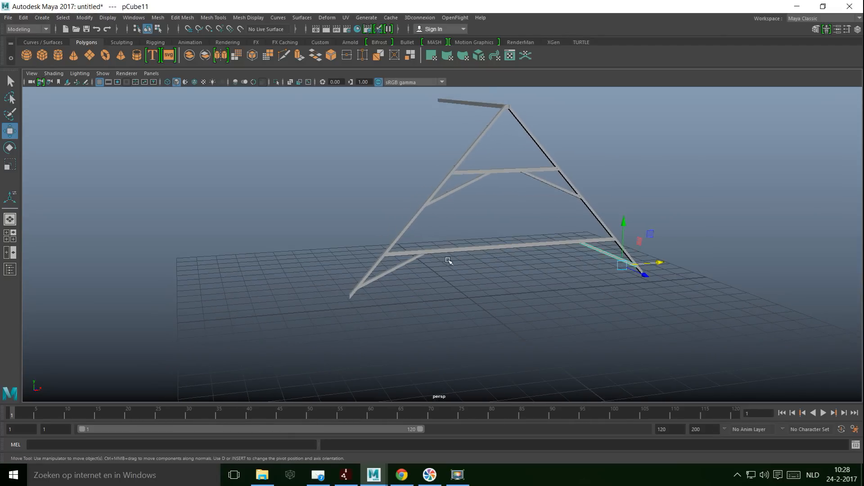
left_click(43, 55)
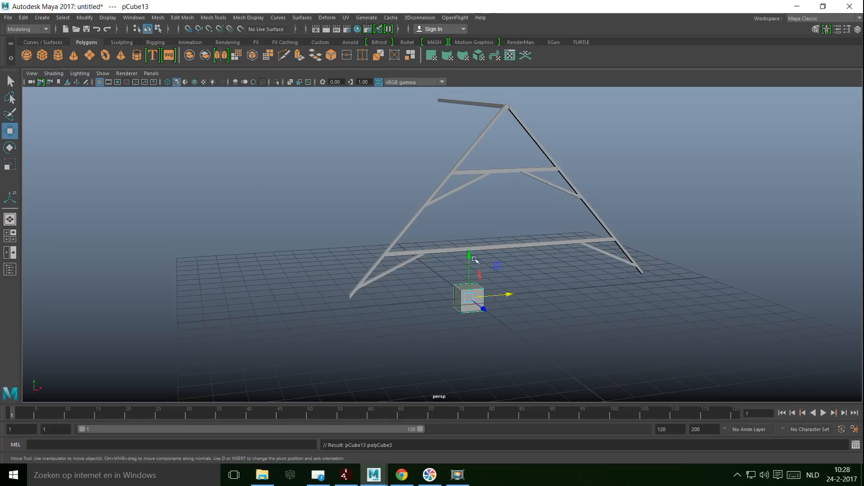
left_click_drag(469, 256, 487, 128)
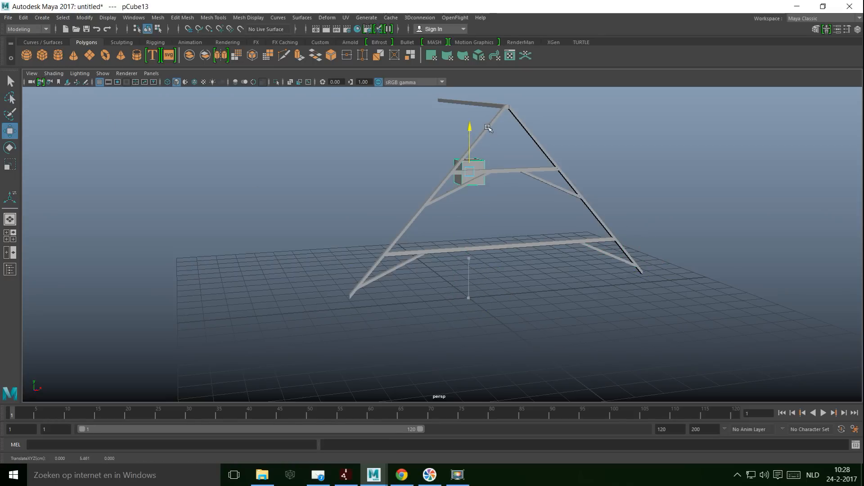
left_click_drag(516, 262, 628, 228, "alt")
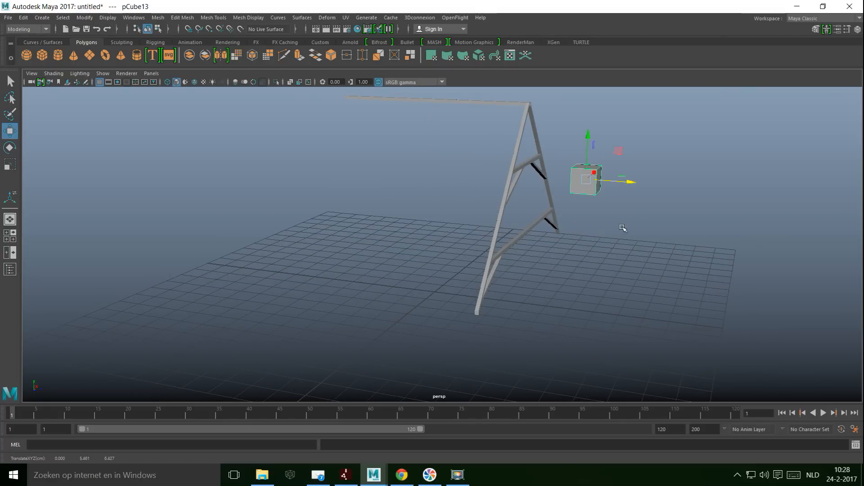
Step: Scale down the cube in front of the frame
key("r")
left_click_drag(630, 182, 542, 205)
key("w")
Step: In the front view, move the cube to X about -0.88 and Y about 5.75, over the upper-left brace's top end
left_click(11, 236)
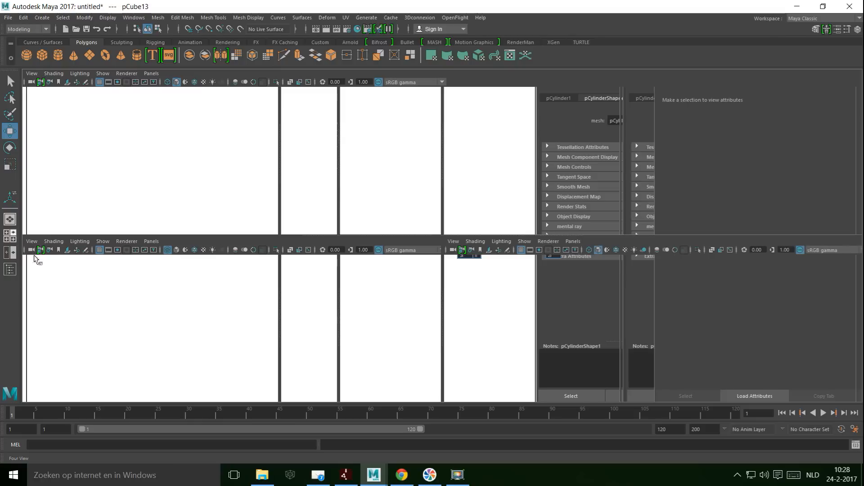
key("space")
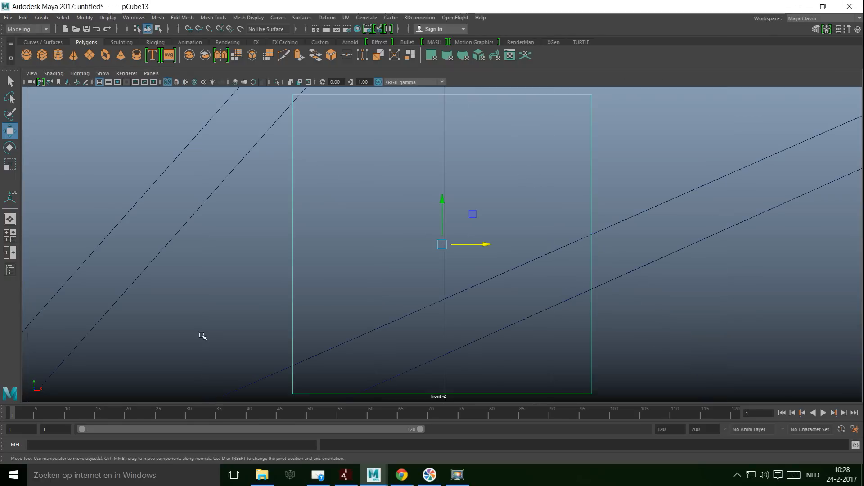
scroll(320, 300, "down", 5)
scroll(324, 299, "up", 3)
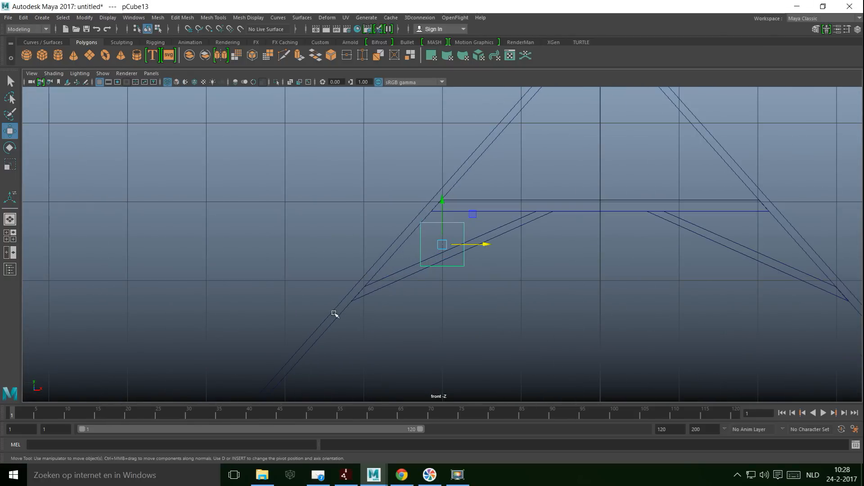
scroll(352, 314, "up", 5)
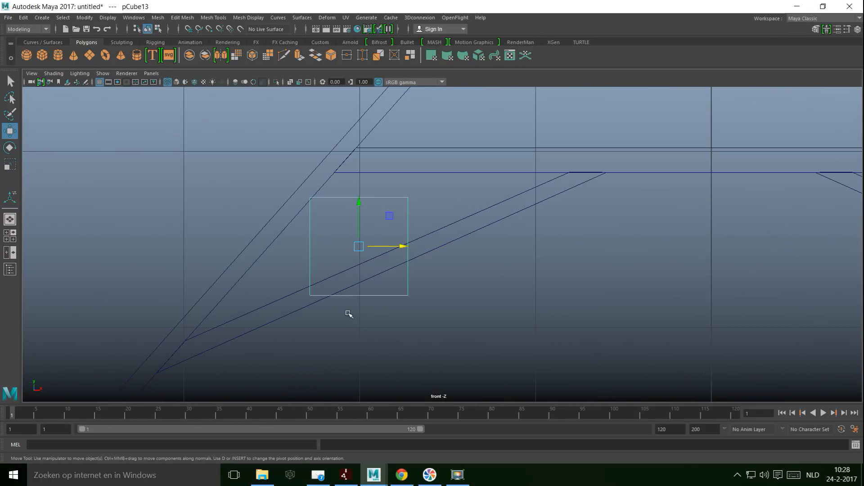
middle_click_drag(327, 312, 304, 321, "alt")
left_click_drag(323, 209, 325, 158)
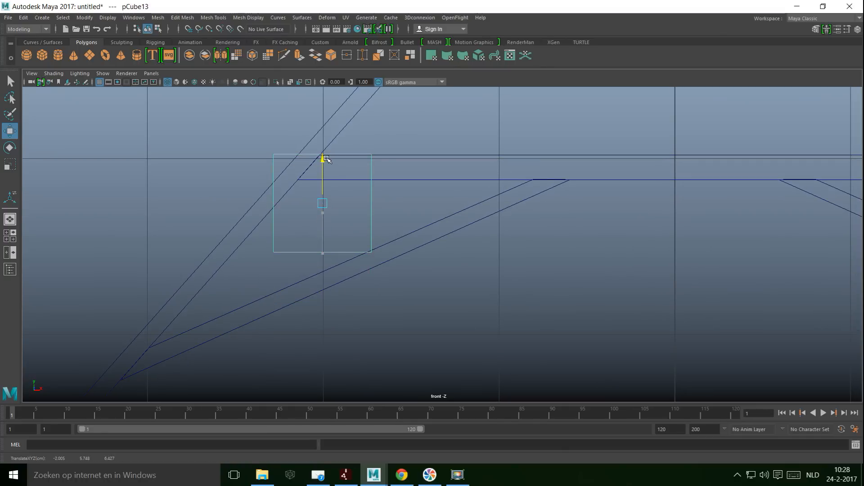
left_click_drag(365, 203, 566, 257)
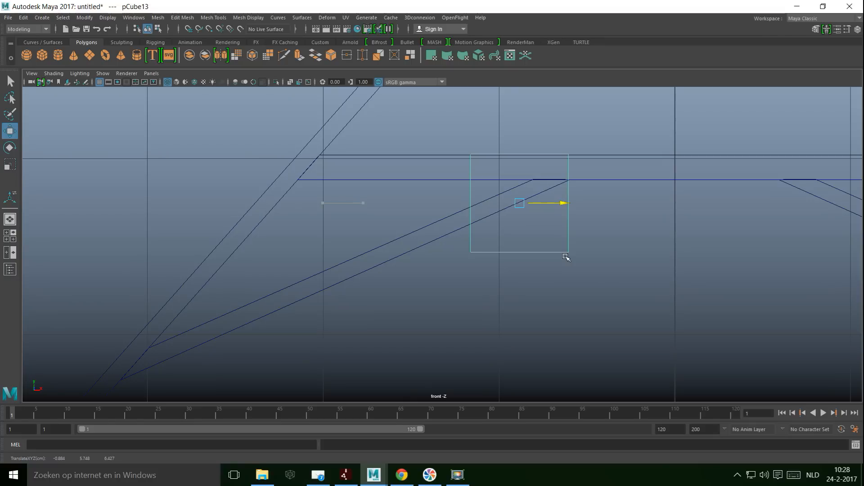
Step: Raise the cube's bottom vertices to Y about 5.68 and shift them along X to about -1.33, onto the brace's lower edge
right_click_drag(531, 254, 488, 213)
left_click_drag(418, 231, 658, 331)
left_click_drag(519, 207, 508, 188)
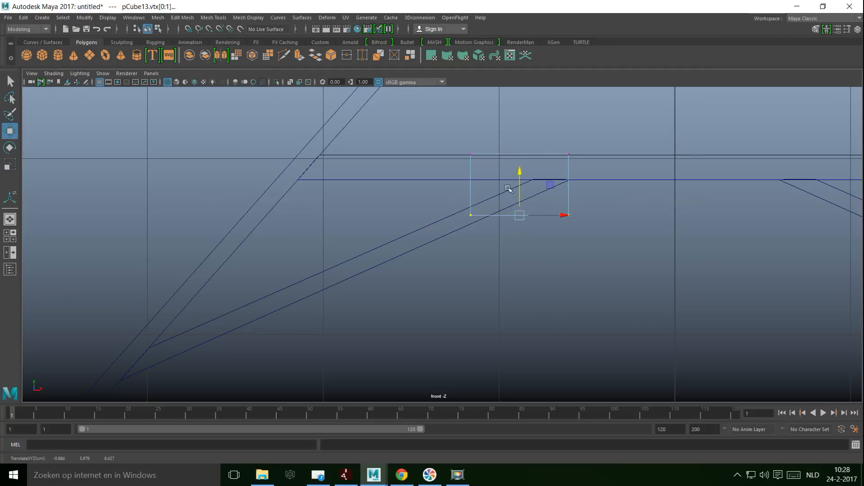
left_click_drag(564, 216, 485, 202)
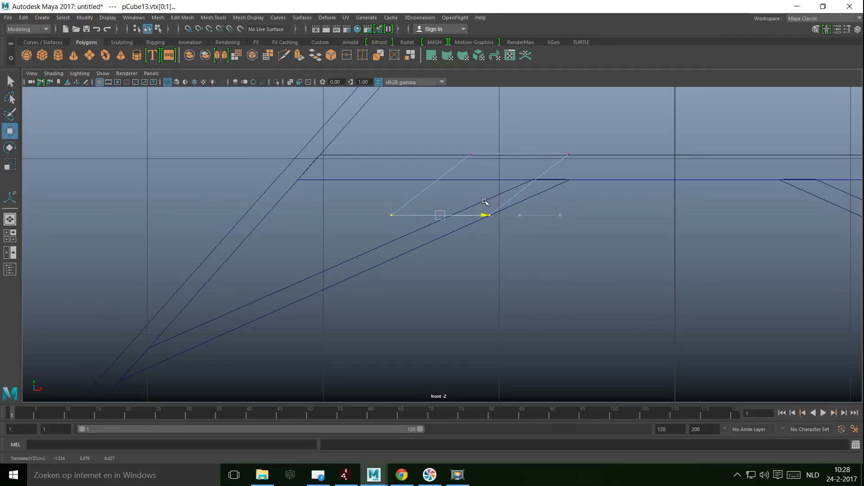
Step: Slant the block's sides to follow the brace by shifting its corner vertices, and slide the bottom pair up the brace to Y about 5.8
left_click_drag(556, 145, 670, 172)
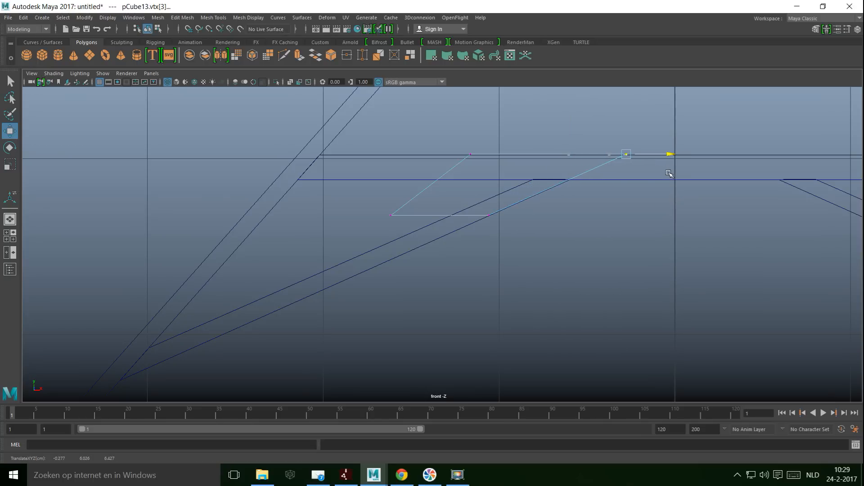
left_click_drag(450, 140, 628, 167)
left_click_drag(342, 195, 429, 246)
left_click_drag(434, 216, 492, 227)
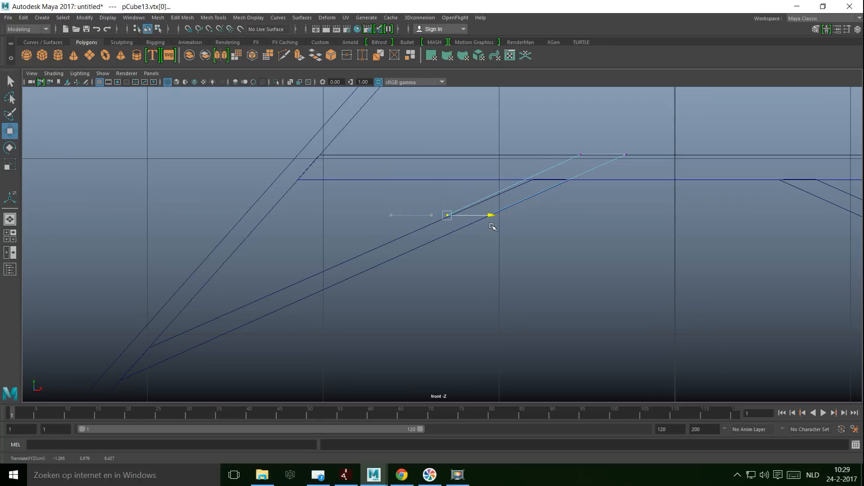
left_click_drag(401, 193, 543, 254)
left_click_drag(469, 217, 522, 194)
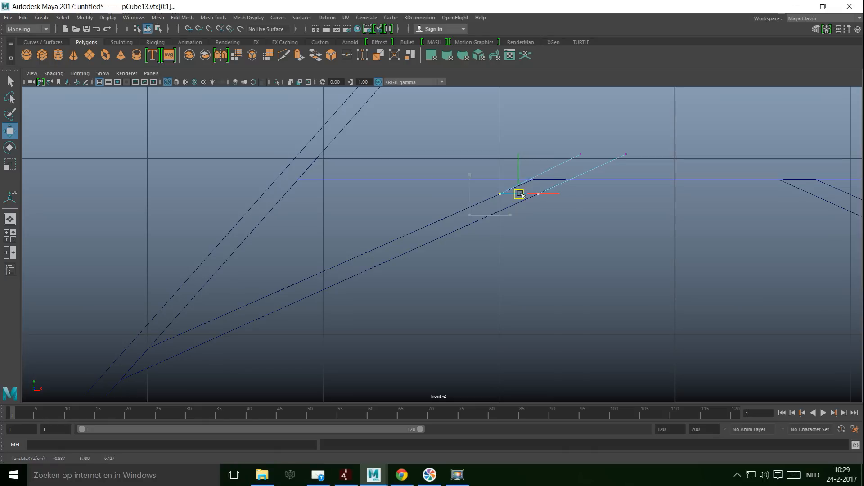
key("f")
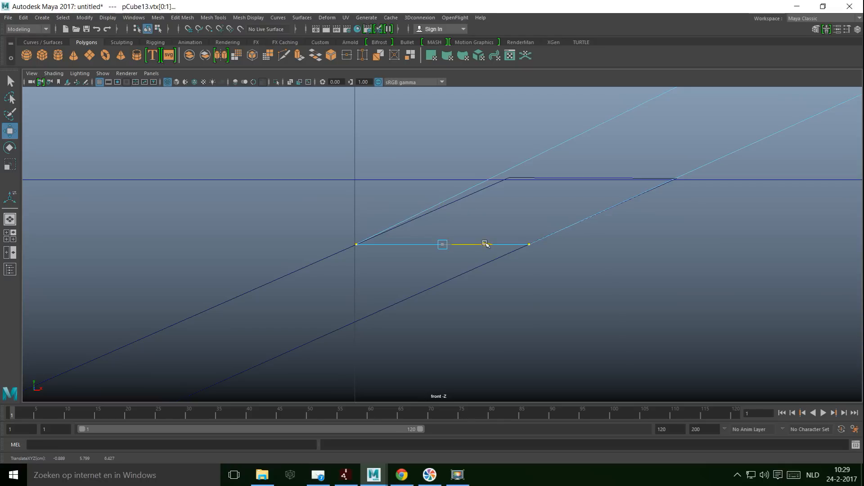
Step: Fit the block's top vertices to the upper crossbar's top edge at Y about 6.02, with the slanted sides in line with the brace
scroll(546, 239, "down", 5)
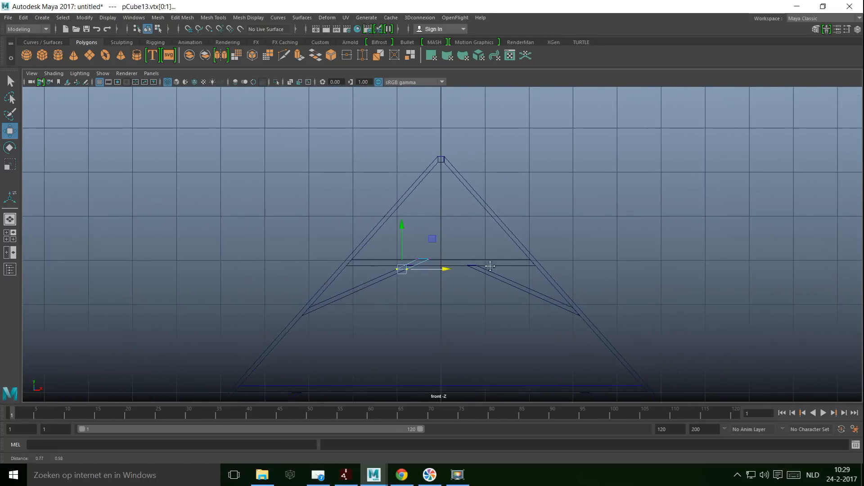
scroll(502, 251, "up", 4)
scroll(496, 259, "up", 3)
middle_click_drag(444, 299, 559, 222, "alt")
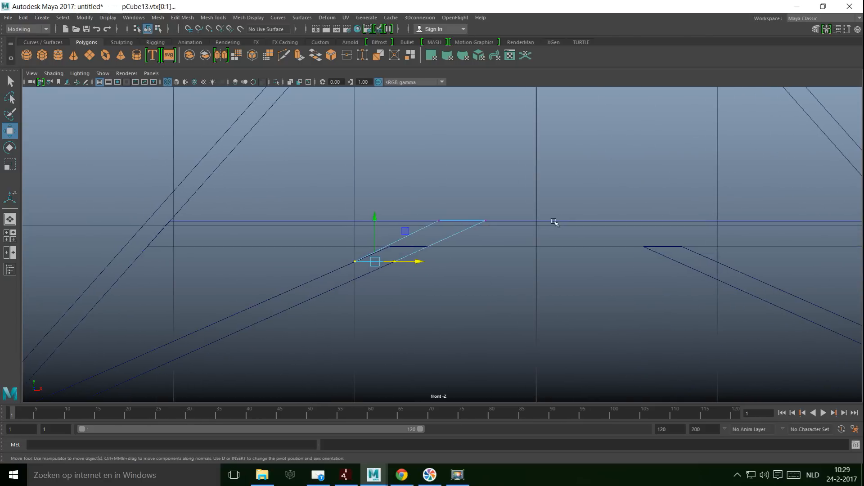
left_click_drag(412, 208, 518, 223)
scroll(493, 274, "up", 5)
left_click(595, 179)
left_click_drag(638, 179, 612, 184)
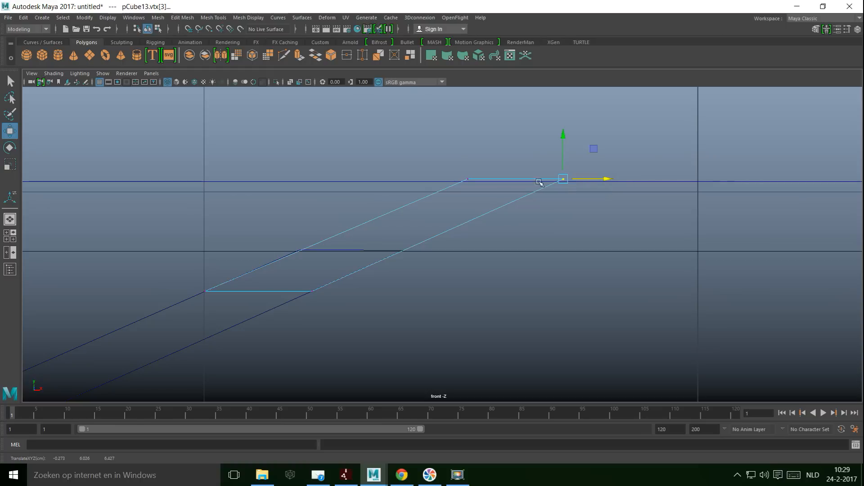
left_click_drag(433, 160, 647, 219)
left_click_drag(518, 135, 518, 137)
left_click_drag(555, 181, 548, 184)
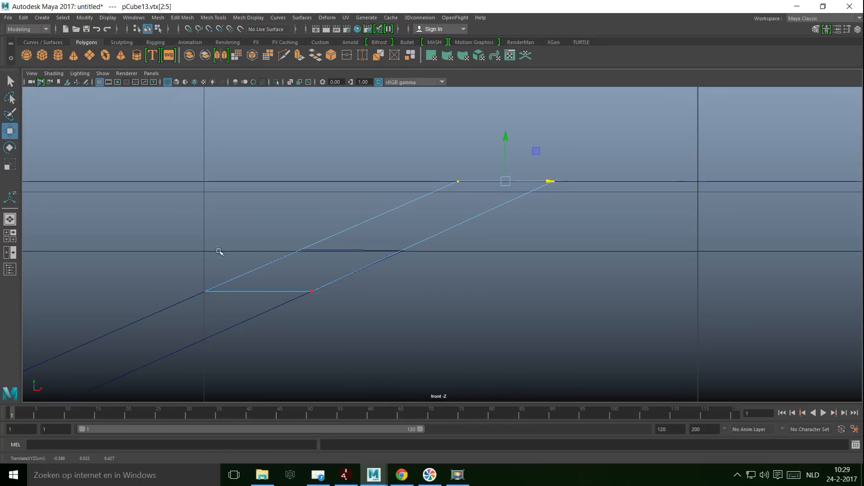
Step: Return to object mode in the perspective view and move the slanted block along Z against the front of the upper crossbar
left_click(9, 235)
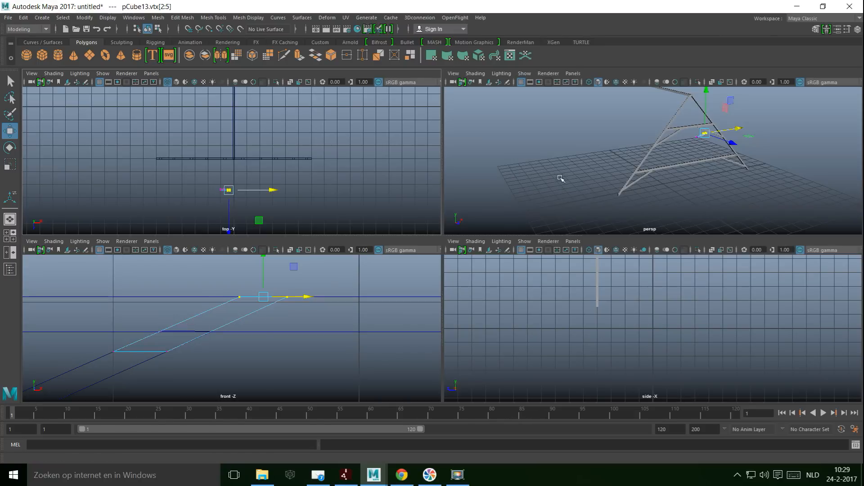
key("space")
scroll(512, 232, "down", 6)
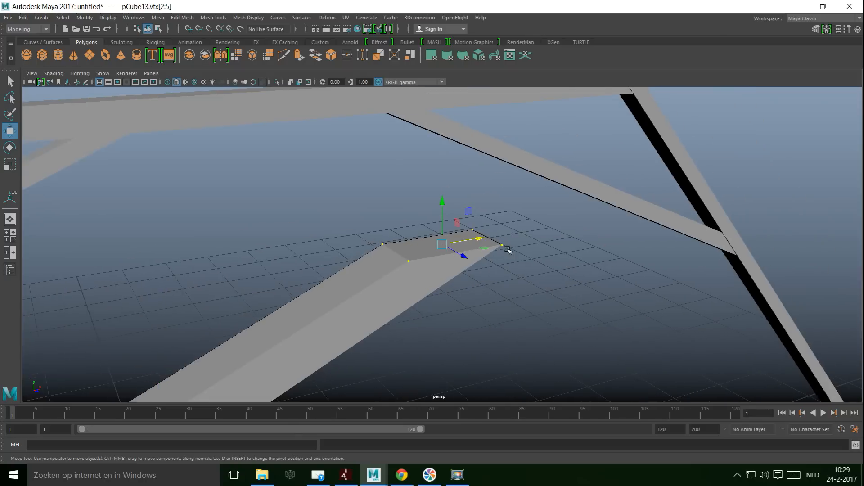
left_click_drag(479, 307, 411, 283, "alt")
right_click_drag(416, 208, 466, 200)
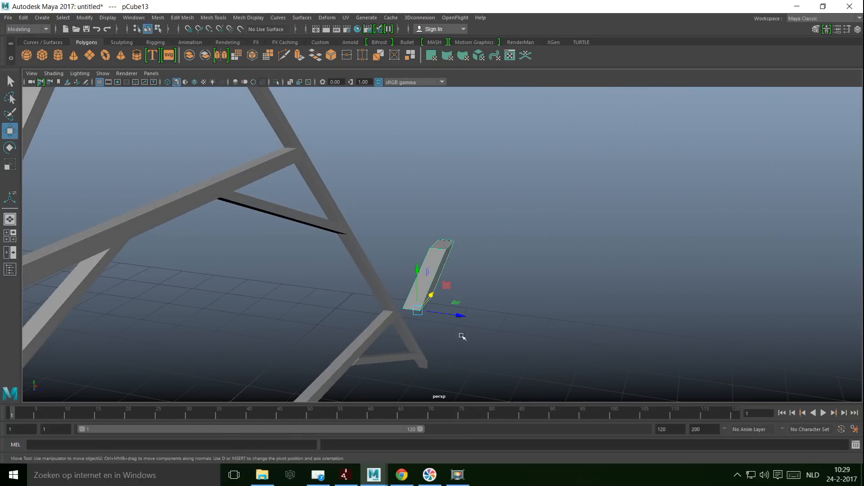
left_click_drag(458, 317, 125, 355)
key("f")
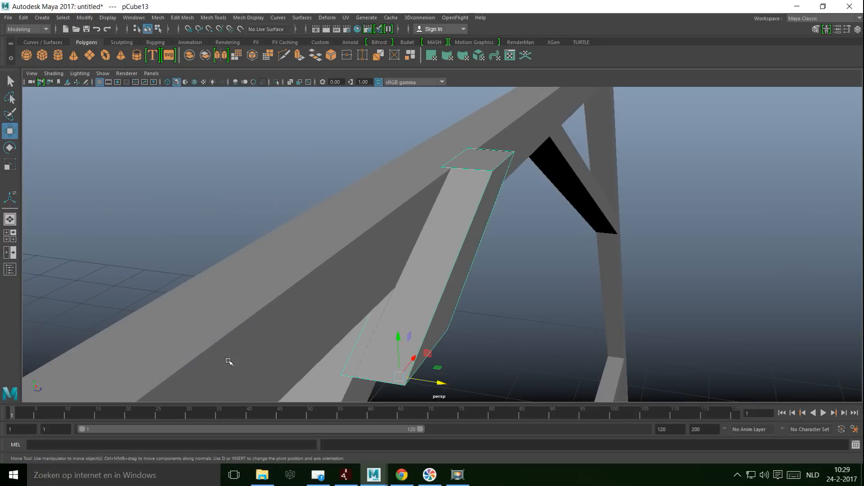
left_click_drag(448, 364, 458, 374)
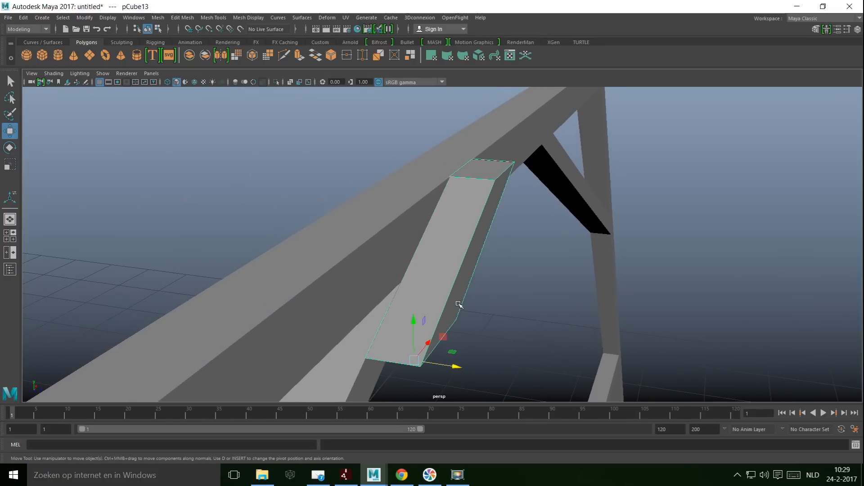
Step: Scale the slanted block along Z into a thin plate covering the joint between the brace and the upper crossbar
right_click_drag(464, 227, 491, 229)
key("r")
left_click_drag(452, 367, 448, 339)
key("w")
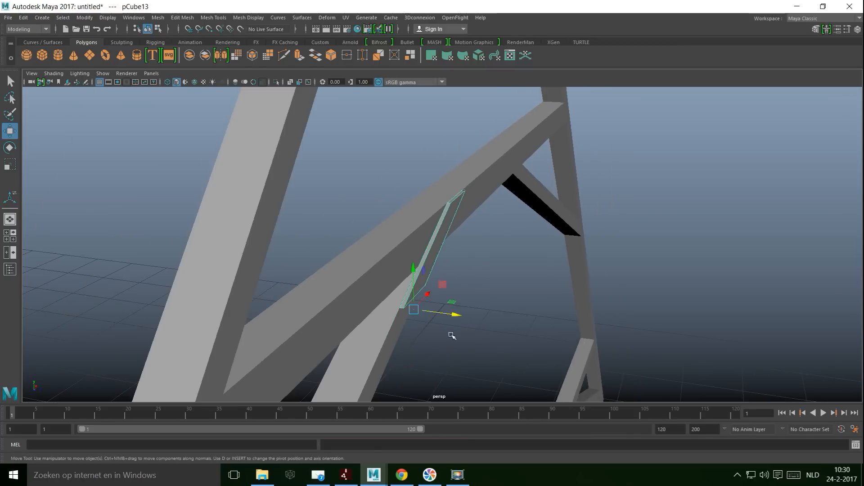
left_click_drag(537, 314, 515, 320, "alt")
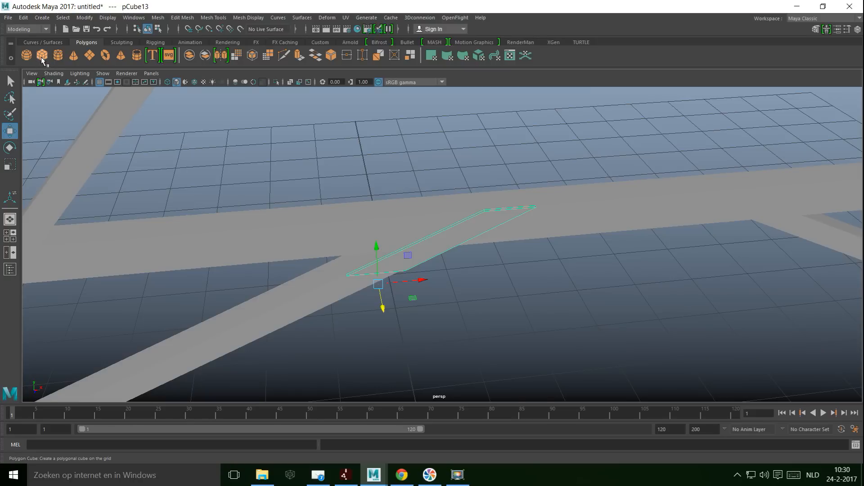
Step: Create a polygon cylinder and set its axis subdivisions to 6
left_click(60, 55)
left_click_drag(342, 252, 377, 180, "alt")
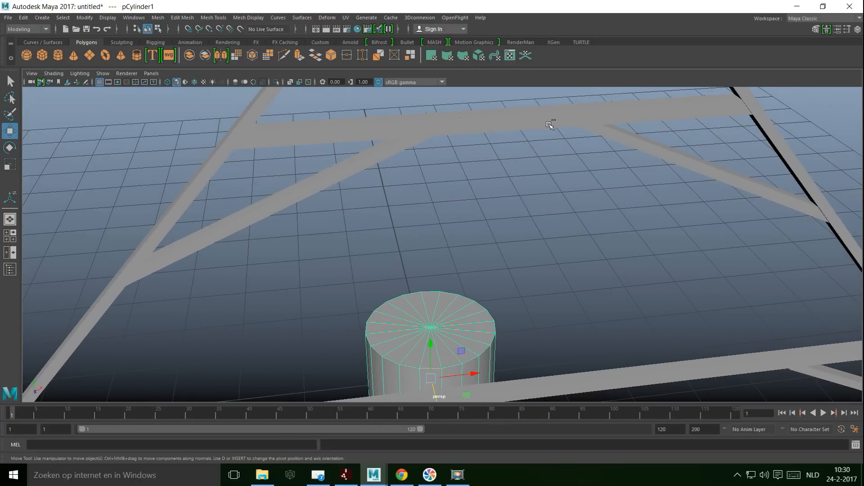
key("ctrl+a")
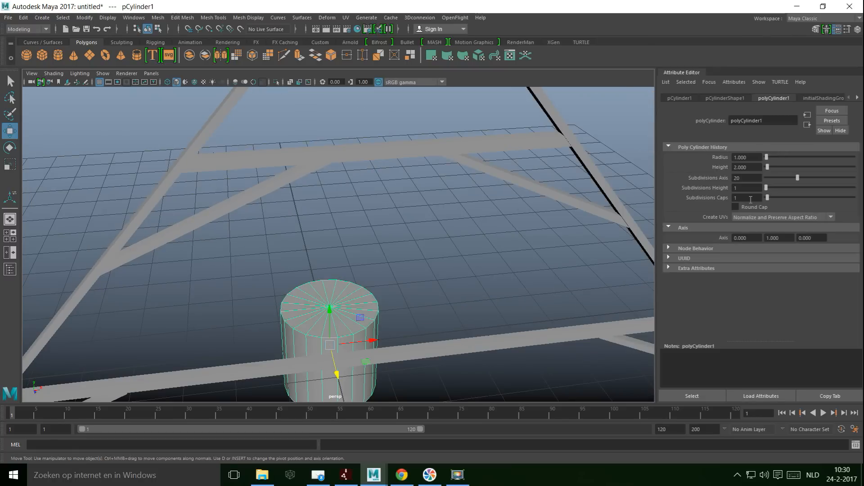
type("6")
key("Return")
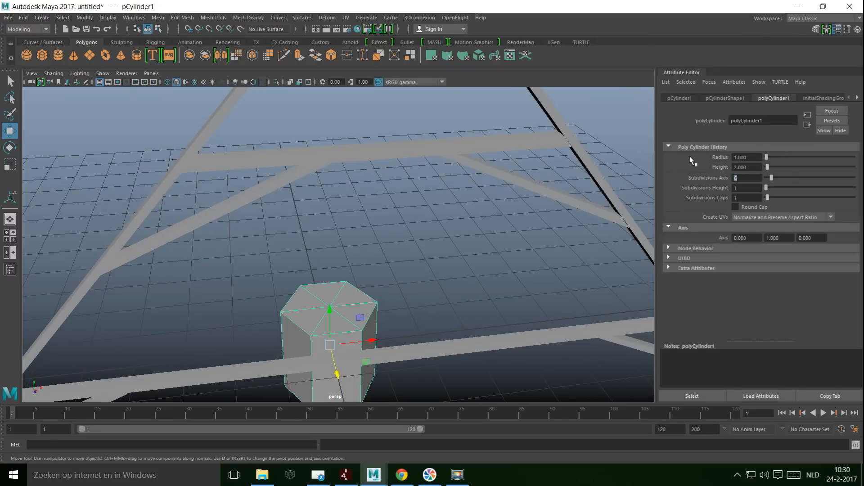
Step: Rotate the hexagonal cylinder about X so its flat end faces forward, and raise it to Y about 4.8
left_click(440, 319)
left_click(360, 324)
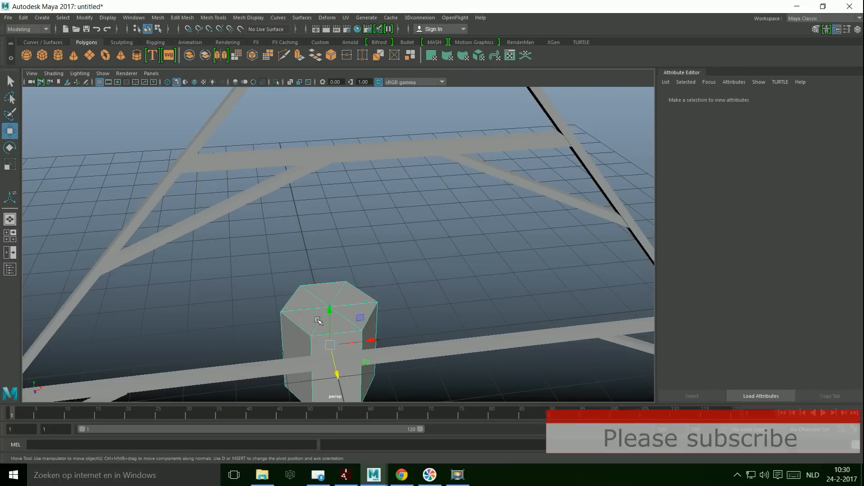
key("e")
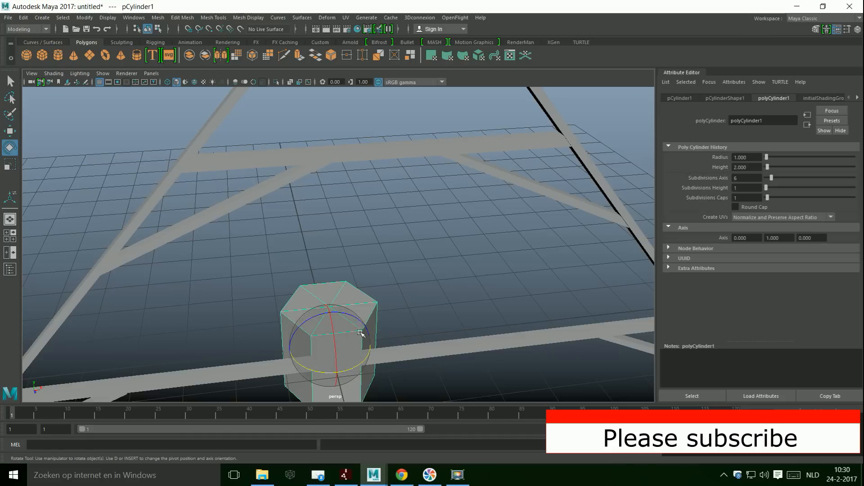
left_click_drag(324, 322, 345, 387)
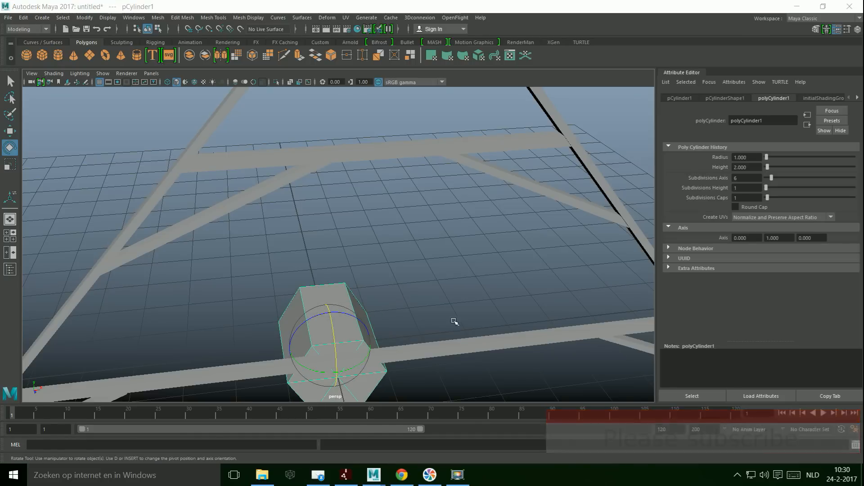
left_click_drag(410, 321, 437, 328, "alt")
key("w")
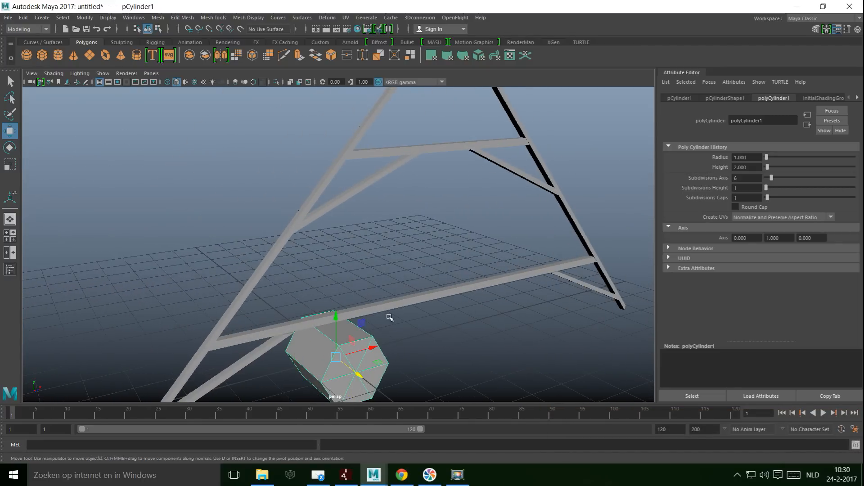
left_click_drag(336, 316, 335, 135)
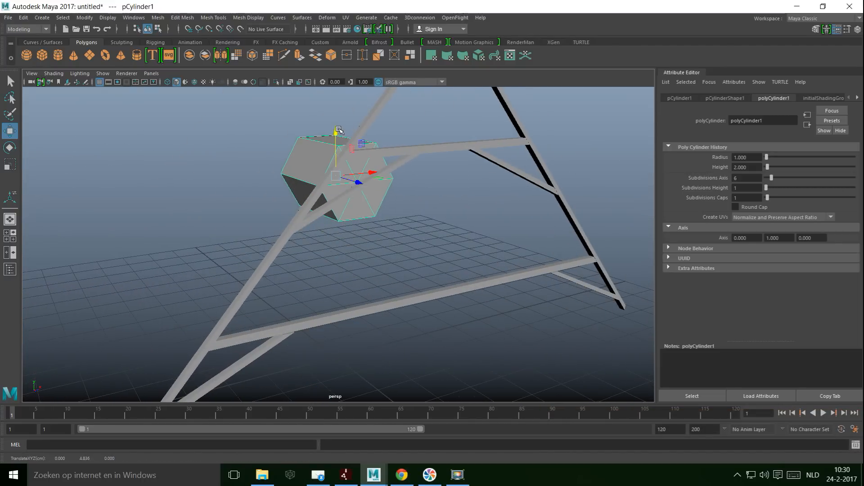
Step: Scale the cylinder into a small, thin hexagonal disc and move it along Z to the front of the frame
key("r")
left_click_drag(292, 247, 329, 250, "alt")
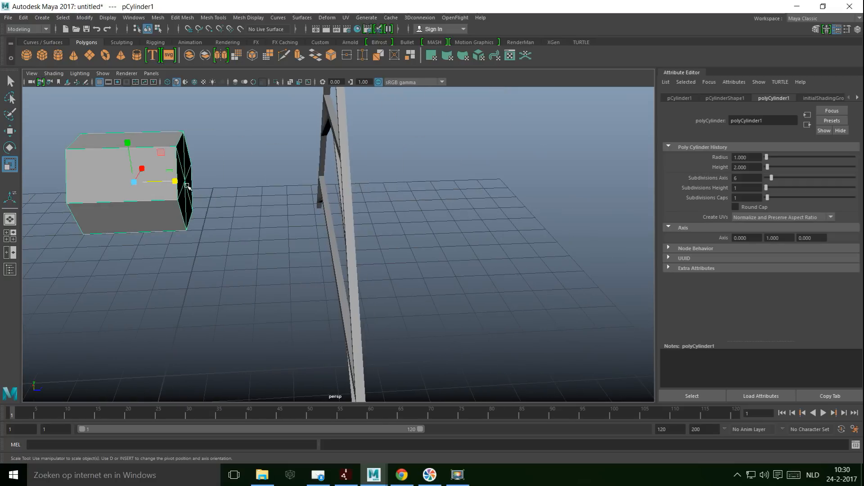
left_click_drag(175, 180, 85, 213)
key("w")
middle_click_drag(171, 225, 406, 229)
Step: Move the hexagonal disc back along Z, raise it, and shift it beside the joint of the brace and upper crossbar
key("f")
scroll(393, 233, "down", 3)
left_click_drag(400, 258, 435, 378, "alt")
scroll(348, 262, "down", 5)
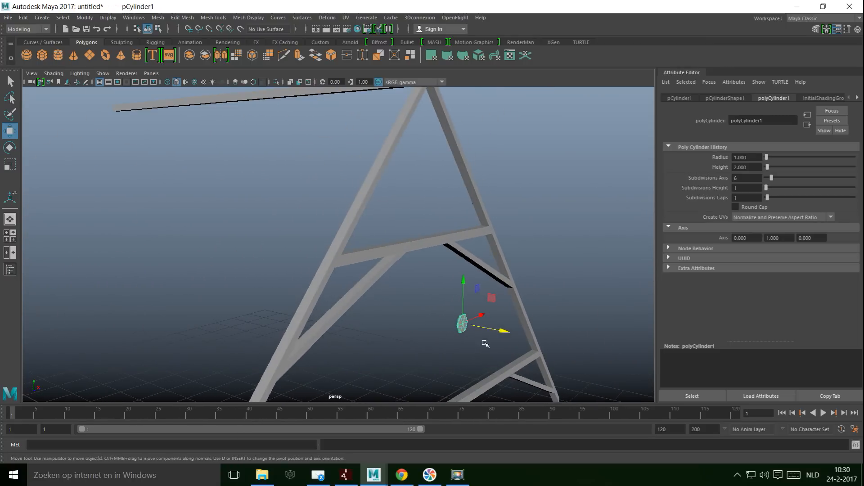
left_click_drag(501, 331, 385, 345)
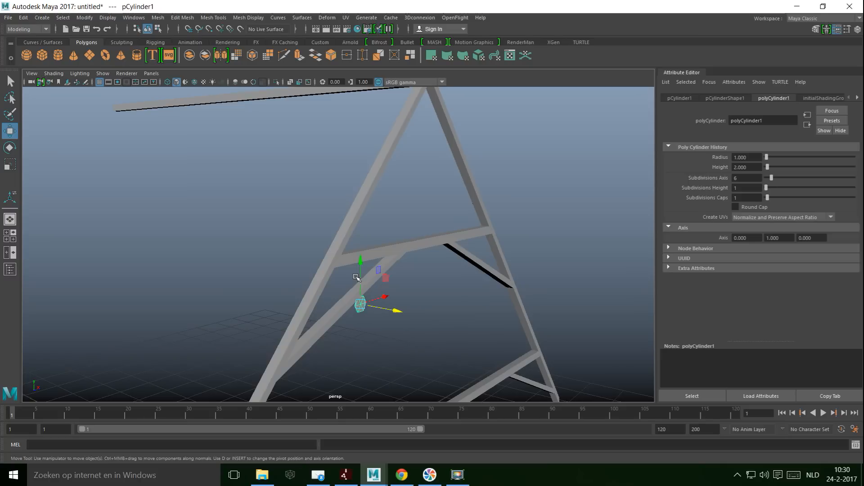
left_click_drag(362, 261, 376, 217)
left_click_drag(387, 260, 464, 294)
key("f")
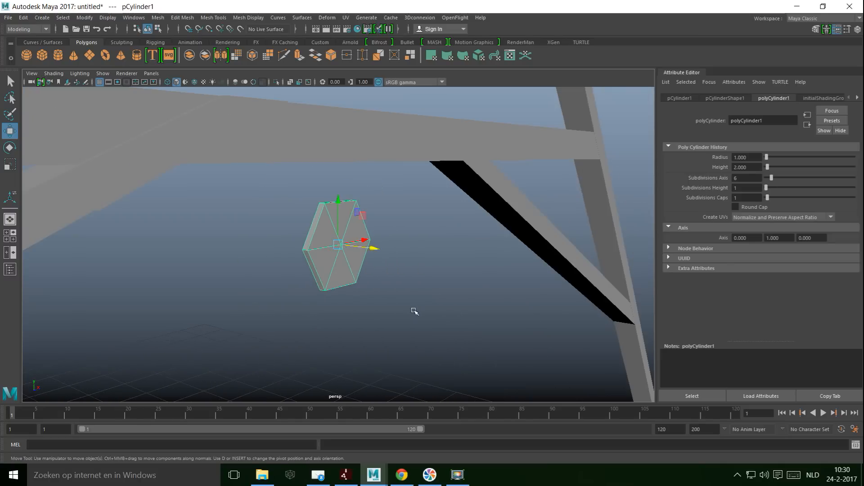
Step: Reposition the disc along X and Y near the connector plate in wireframe, then scale it down uniformly
key("4")
scroll(403, 285, "down", 3)
middle_click_drag(397, 286, 451, 341, "alt")
left_click_drag(451, 340, 494, 337, "alt")
left_click_drag(479, 307, 543, 309)
left_click_drag(501, 259, 515, 212)
left_click_drag(511, 310, 486, 319, "alt")
left_click_drag(511, 272, 301, 312)
key("r")
left_click_drag(362, 305, 397, 329)
left_click_drag(454, 348, 453, 348)
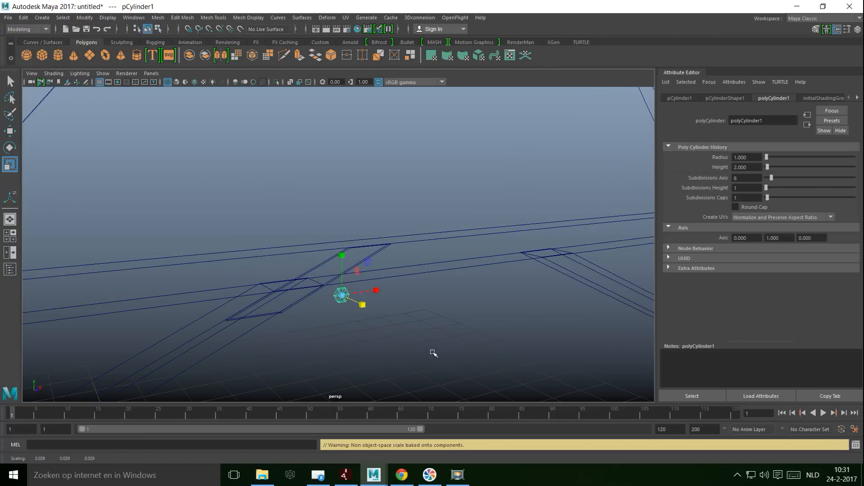
Step: Move the disc along Z to about 4.08 so it sits against the face of the connector plate
key("5")
left_click_drag(387, 353, 424, 354, "alt")
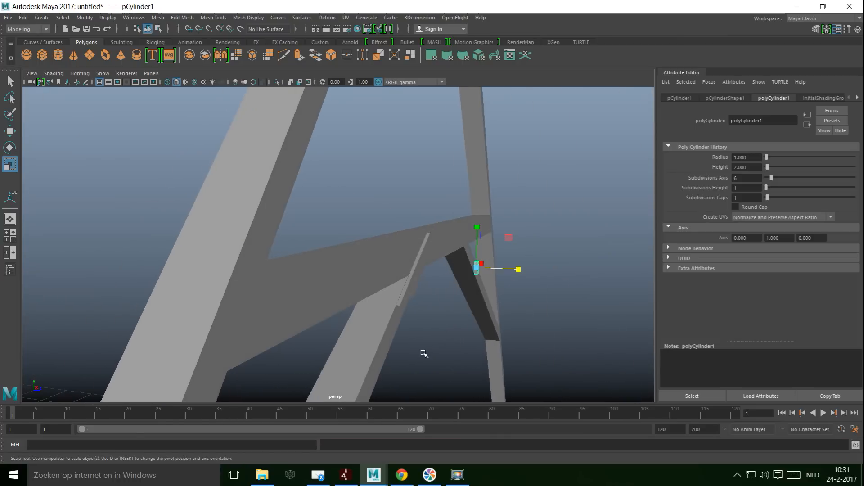
key("w")
left_click_drag(519, 269, 469, 298)
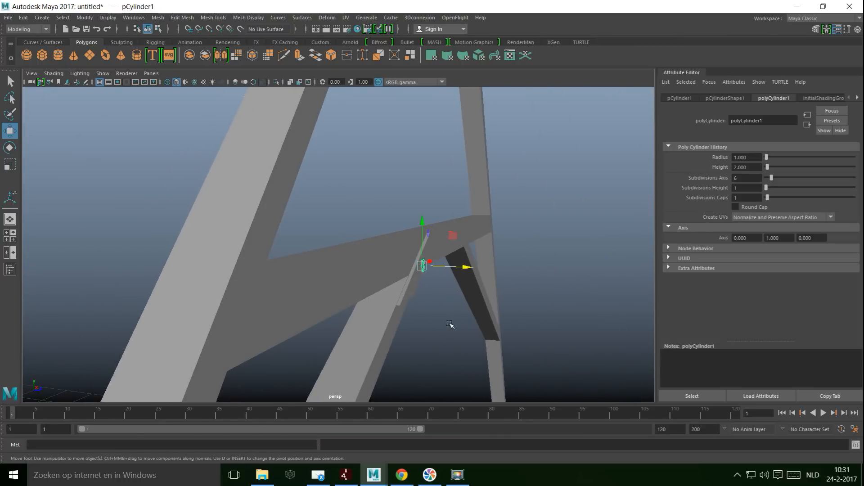
key("f")
scroll(452, 326, "down", 5)
scroll(444, 332, "up", 4)
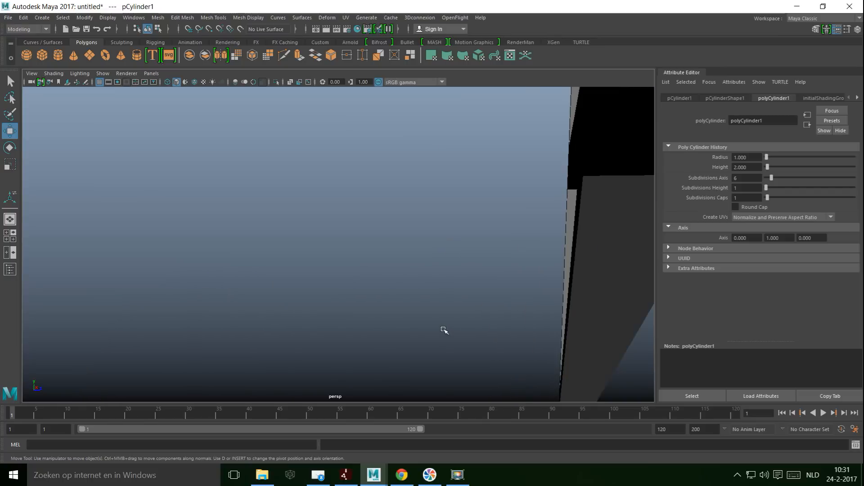
left_click_drag(441, 329, 468, 328, "alt")
Step: In the front view, scale the hexagonal disc uniformly to about 0.011 as a small bolt head
left_click(10, 236)
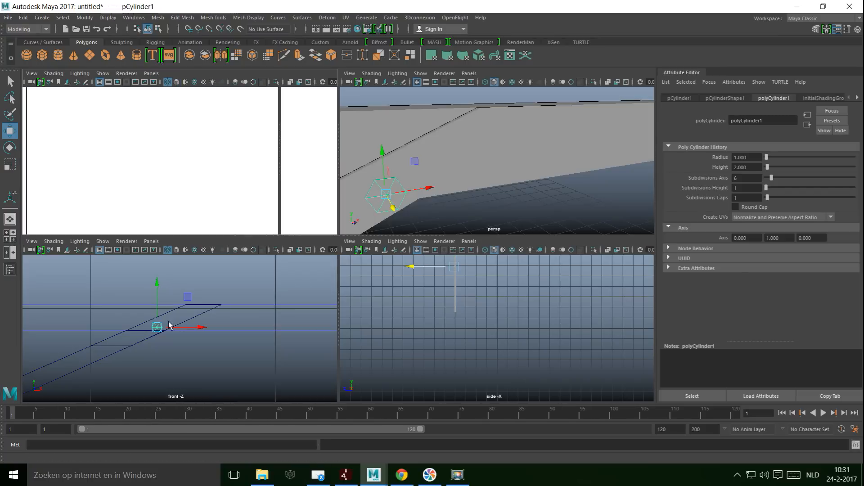
key("space")
scroll(386, 309, "down", 5)
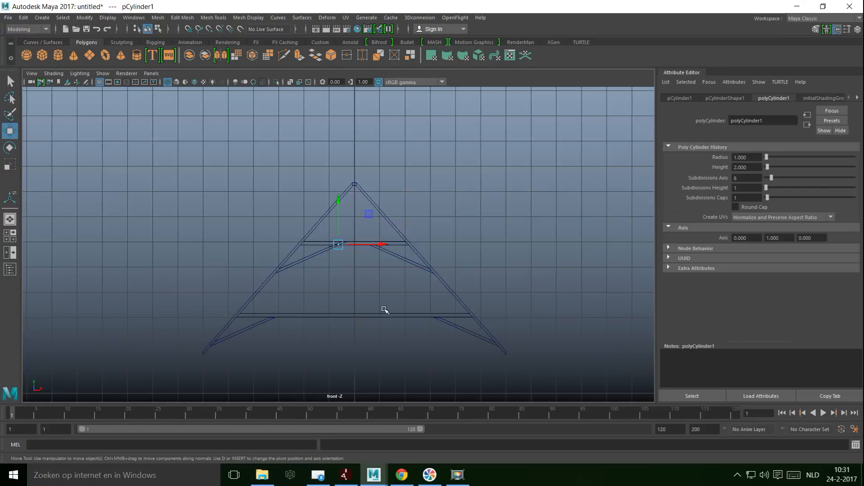
scroll(377, 311, "up", 8)
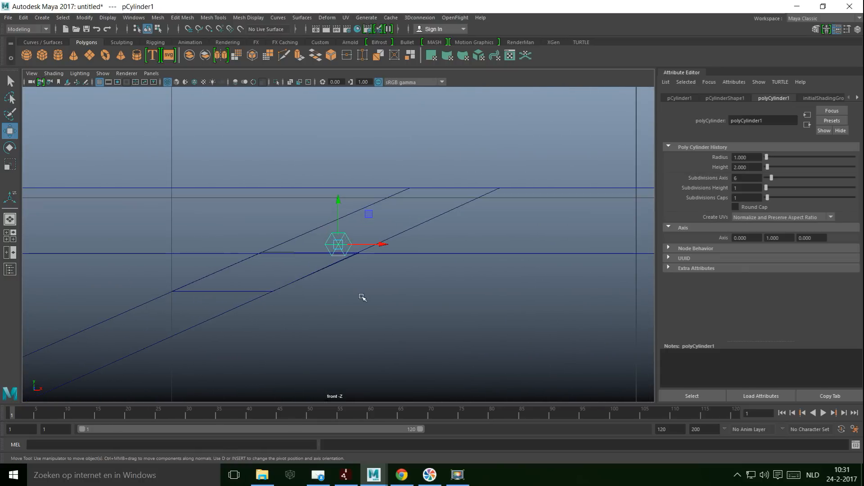
mouse_move(351, 309)
middle_mouse_down("alt")
mouse_move(363, 302)
mouse_move(358, 314)
middle_mouse_up("alt")
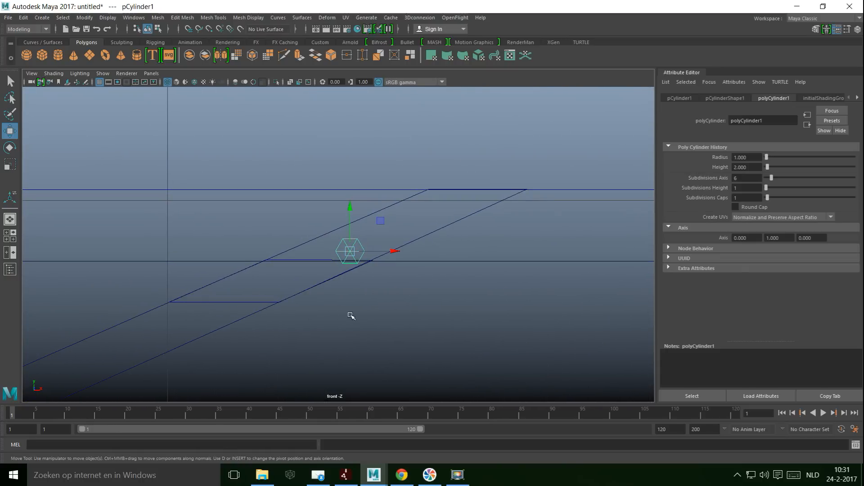
key("r")
left_click_drag(355, 253, 339, 258)
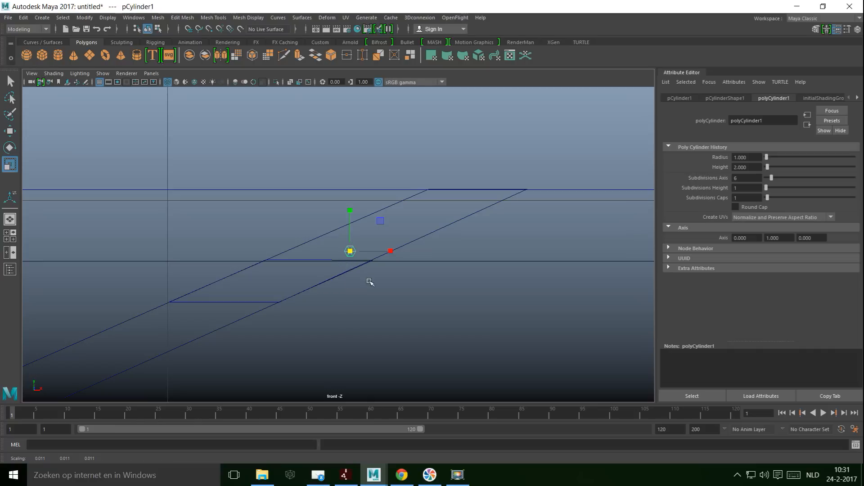
Step: Place the bolt head near the plate's upper end at X -0.464, Y 5.998, and duplicate it along X to -0.395
key("w")
left_click_drag(349, 207, 359, 154)
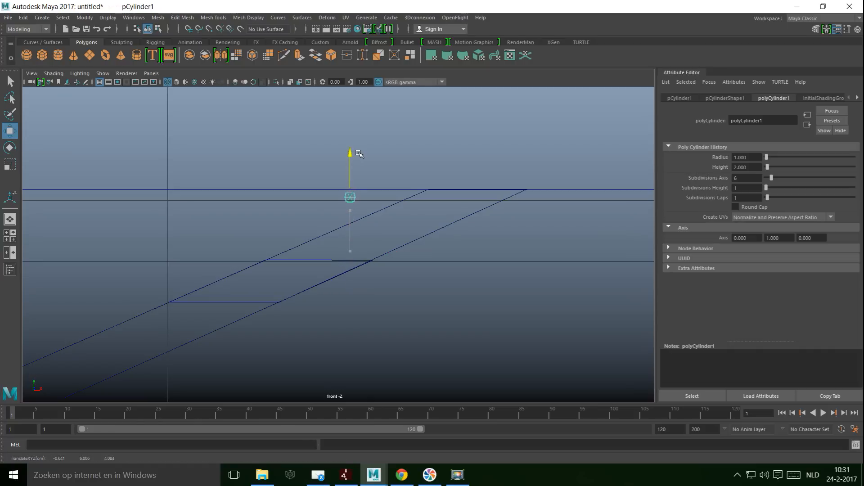
left_click_drag(401, 198, 487, 224)
left_click_drag(440, 154, 439, 158)
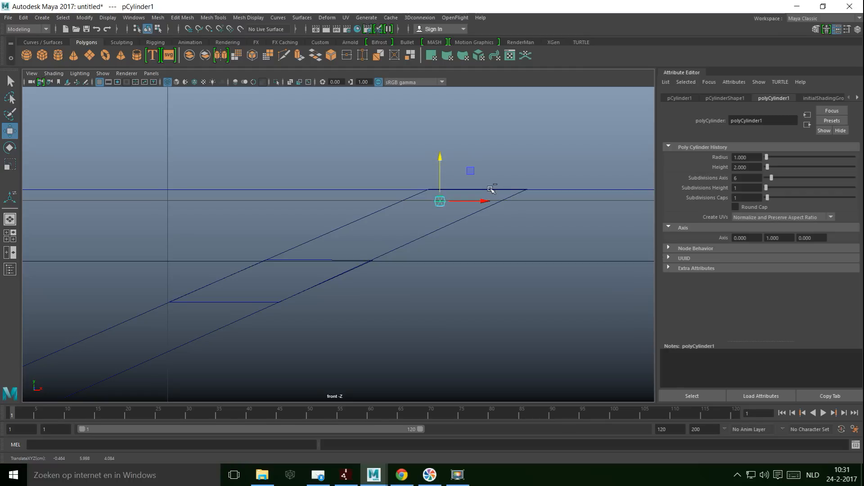
key("ctrl+d")
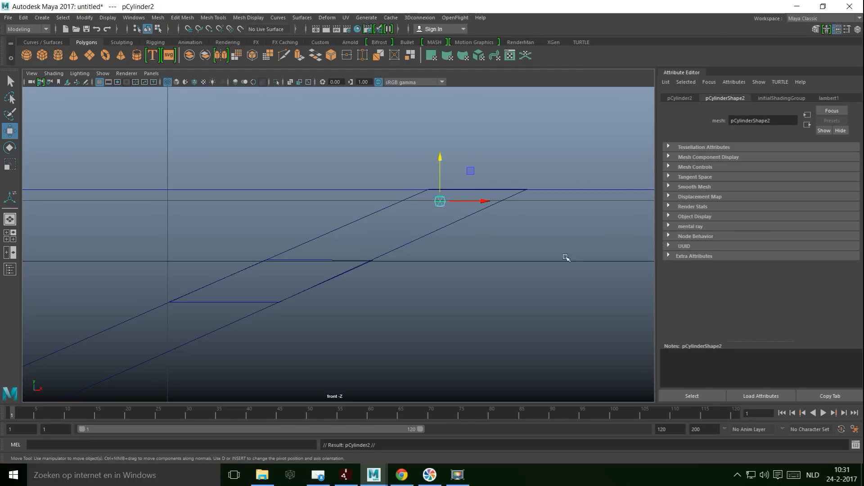
left_click_drag(487, 202, 510, 207)
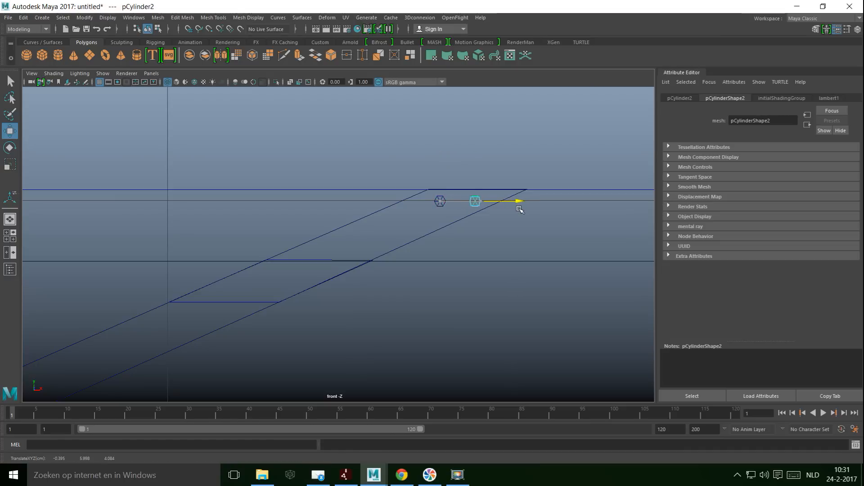
Step: Duplicate the bolt pair diagonally down the plate to Y about 5.93, and repeat the same offset for a third pair
left_click(439, 201)
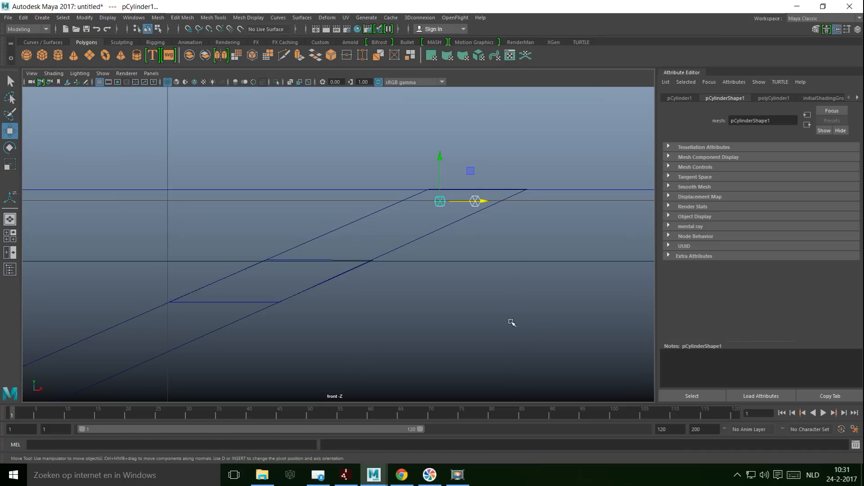
key("ctrl+d")
left_click_drag(438, 158, 440, 195)
left_click_drag(487, 236, 405, 239)
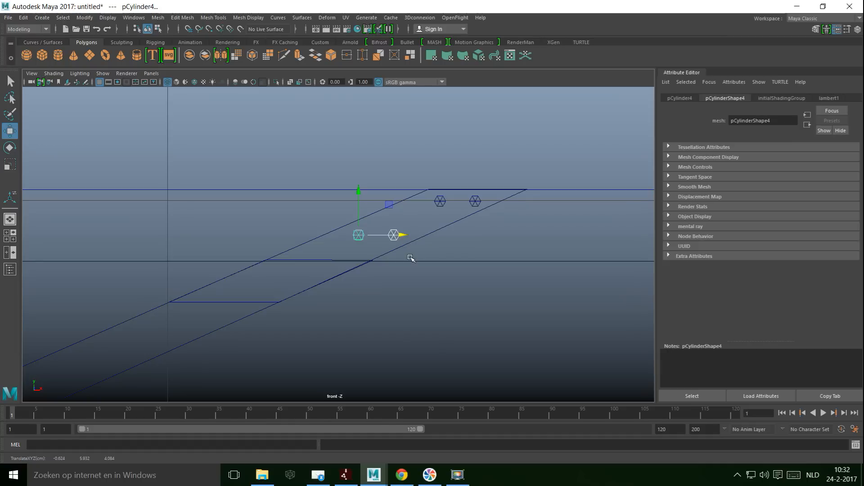
key("shift+d")
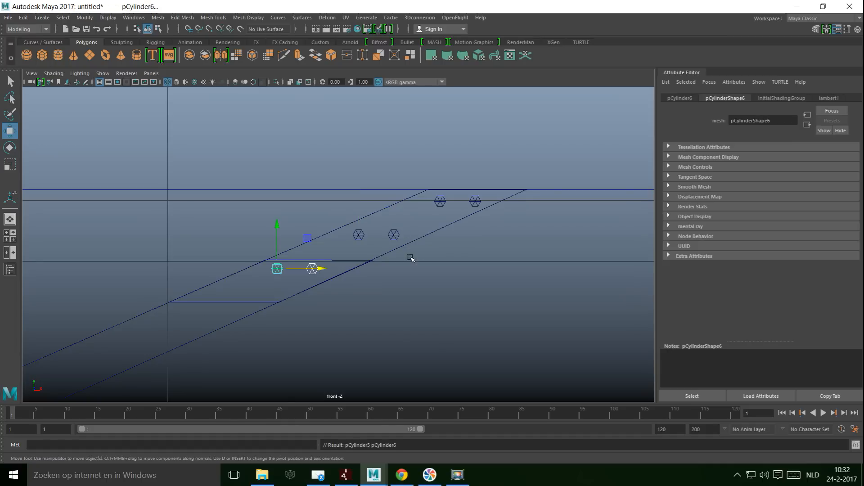
Step: Examine the bolt heads on the connector plate in the perspective view, in wireframe and shaded display
left_click(7, 239)
key("space")
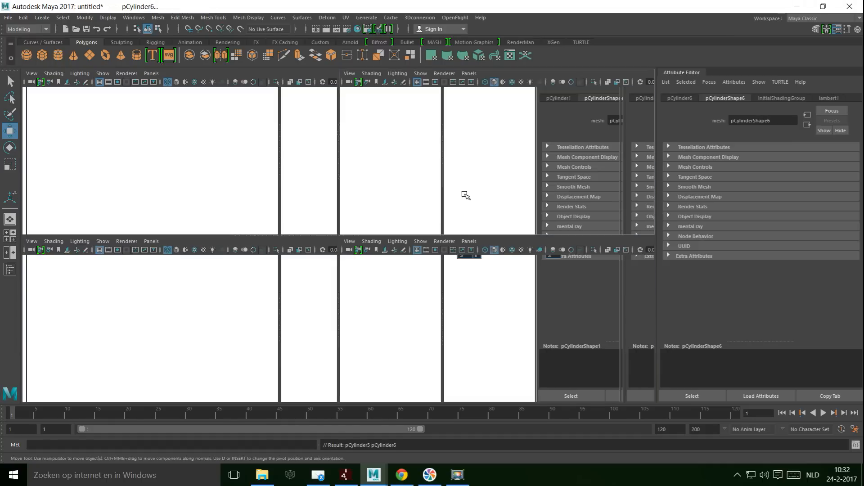
scroll(463, 202, "down", 3)
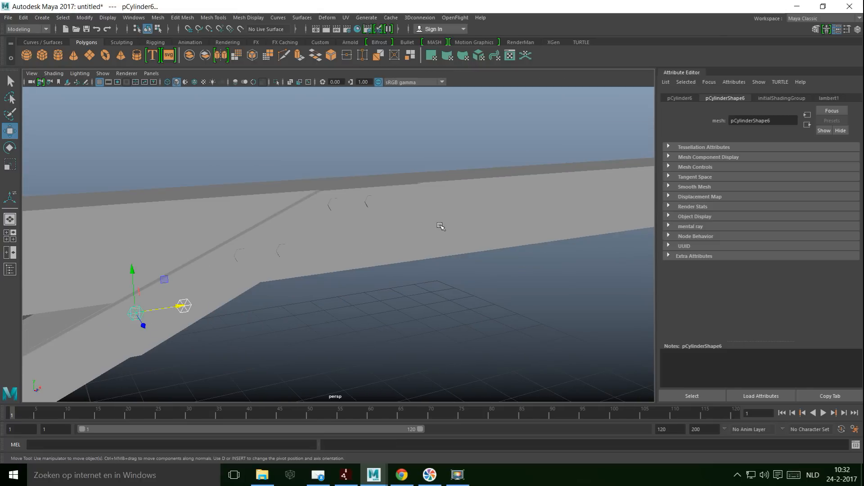
key("4")
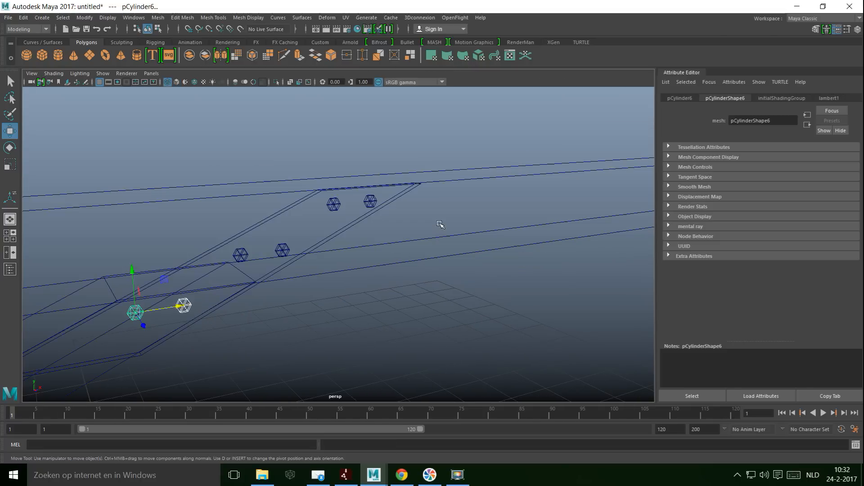
mouse_move(411, 261)
left_mouse_down("alt")
mouse_move(439, 266)
mouse_move(417, 270)
mouse_move(436, 306)
mouse_move(432, 281)
left_mouse_up("alt")
left_click(438, 306)
key("5")
left_click_drag(407, 320, 360, 333, "alt")
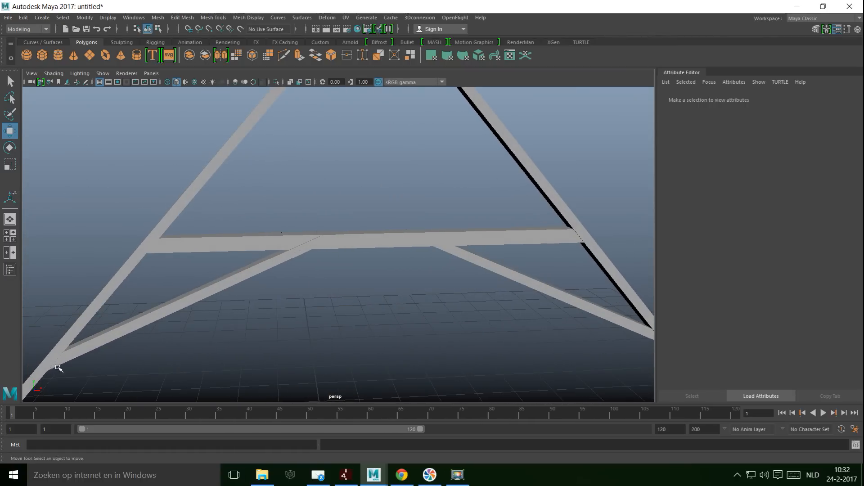
Step: Select the whole A-frame with its connector plate and bolts, excluding the ridge beam, and group the parts
middle_click_drag(426, 227, 451, 268, "alt")
scroll(452, 261, "down", 3)
scroll(452, 261, "down", 3)
left_click_drag(421, 279, 401, 282, "alt")
left_click_drag(263, 165, 585, 417)
left_click_drag(372, 311, 381, 290, "alt")
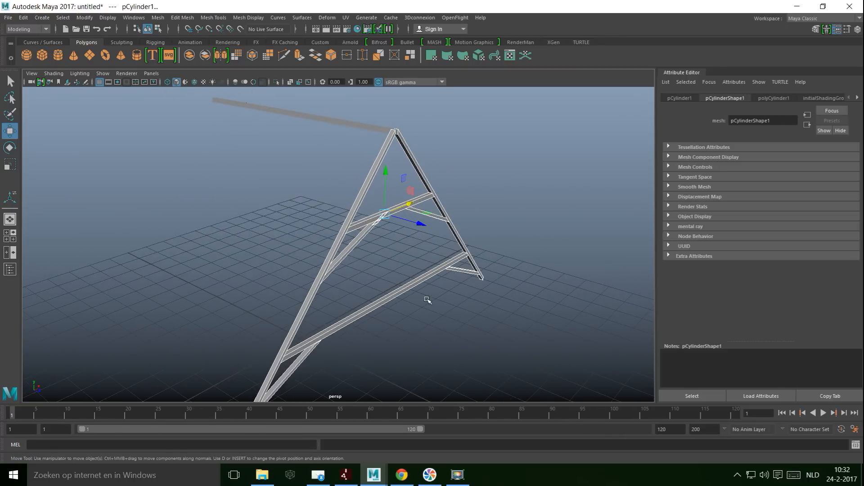
key("ctrl+g")
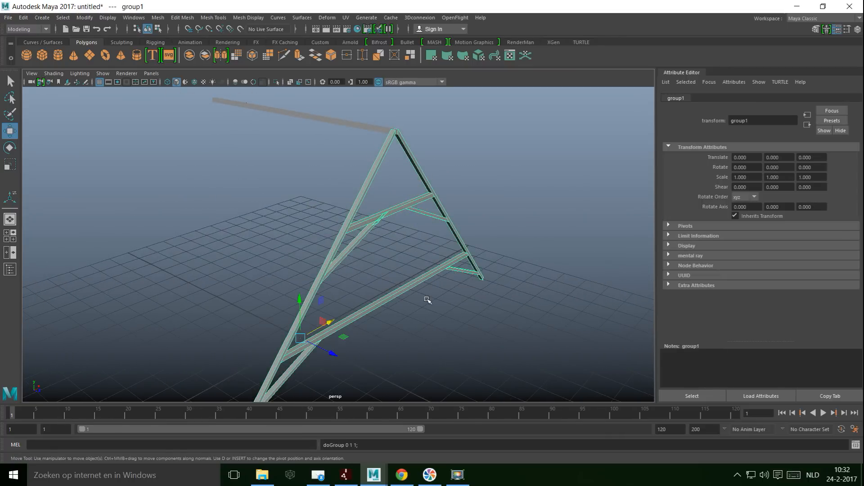
Step: Duplicate the A-frame group three times, placing the copies along Z at -5, -10 and -15
key("ctrl+g")
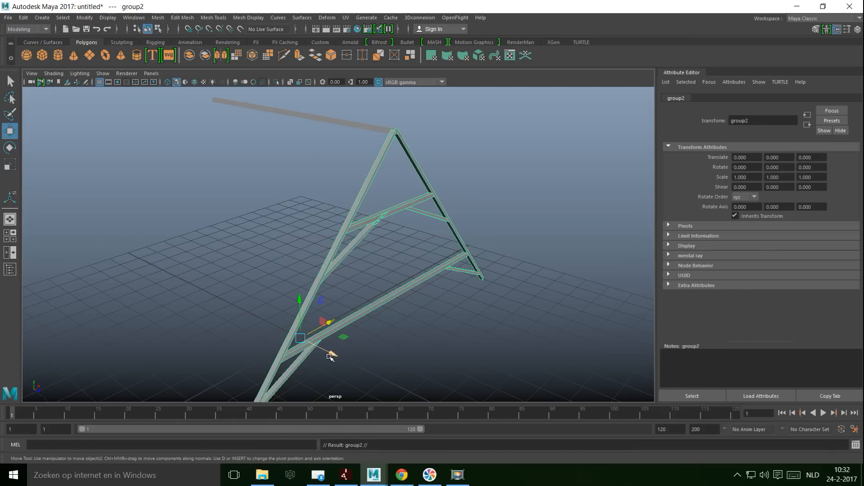
left_click_drag(332, 354, 239, 330)
key("ctrl+d")
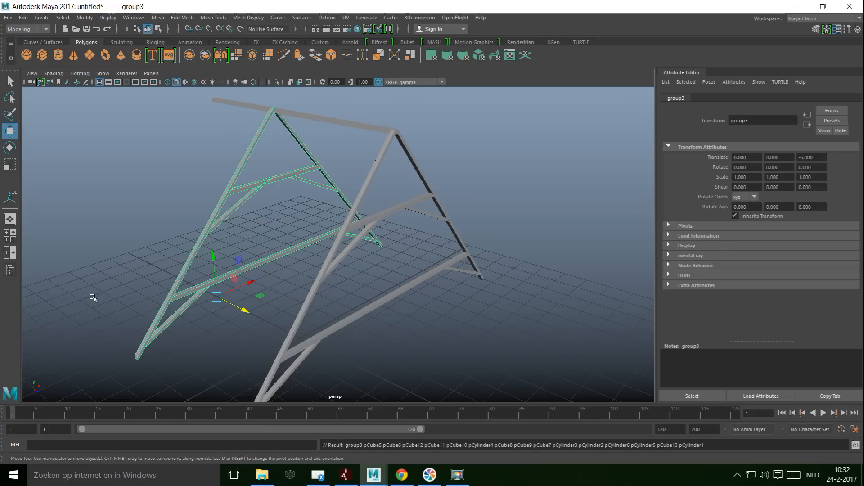
scroll(259, 272, "down", 3)
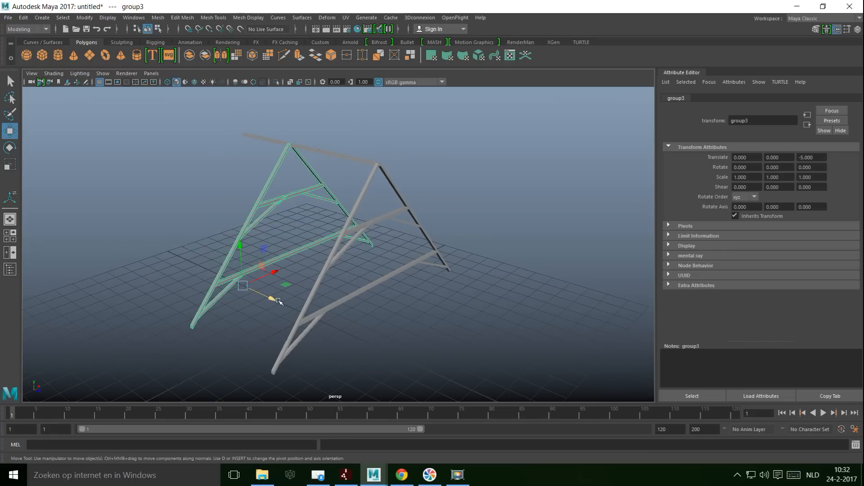
left_click_drag(271, 299, 204, 290)
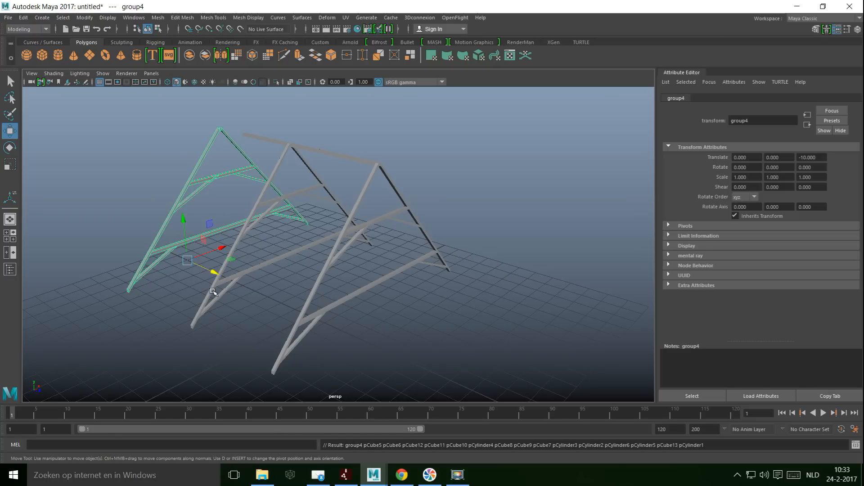
left_click_drag(213, 272, 158, 257)
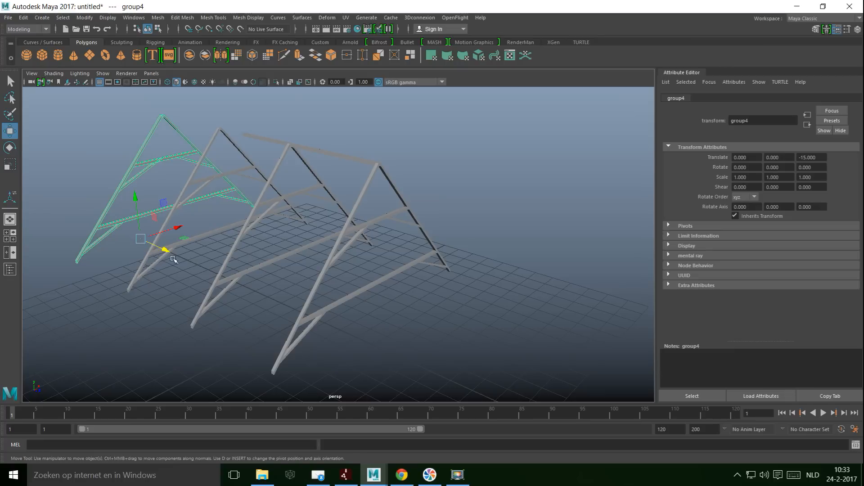
Step: Select the vertices at the ridge beam's short end and stretch the beam along Z to the farthest A-frame
left_click_drag(328, 356, 494, 342, "alt")
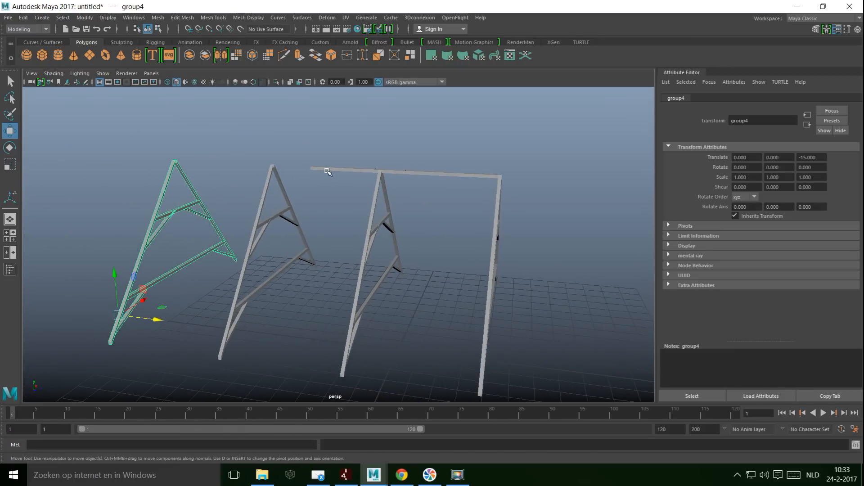
left_click(328, 172)
right_click_drag(324, 171, 290, 170)
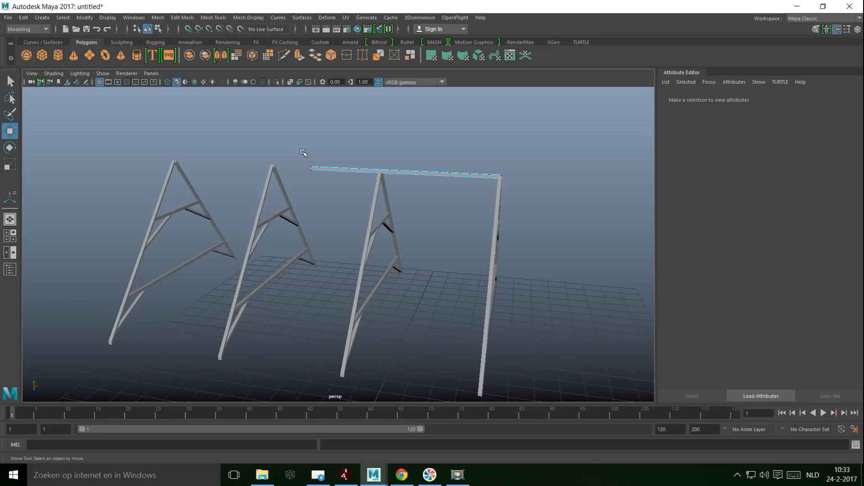
left_click_drag(301, 149, 324, 201)
left_click(10, 239)
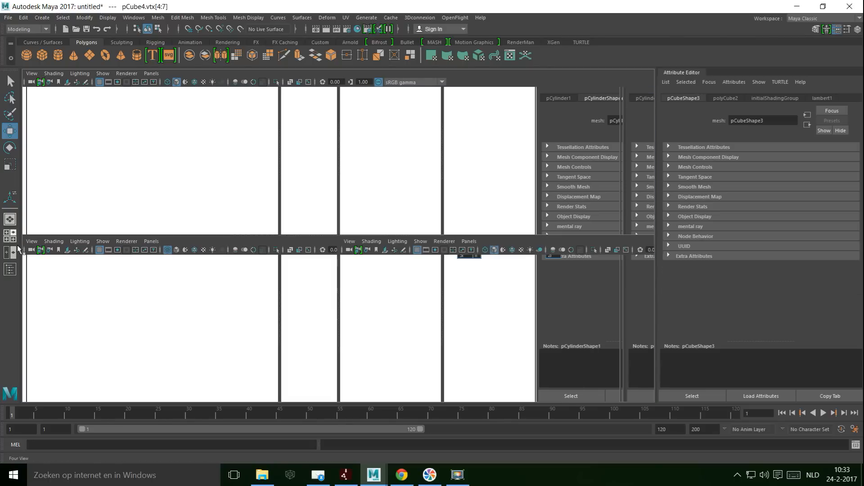
key("space")
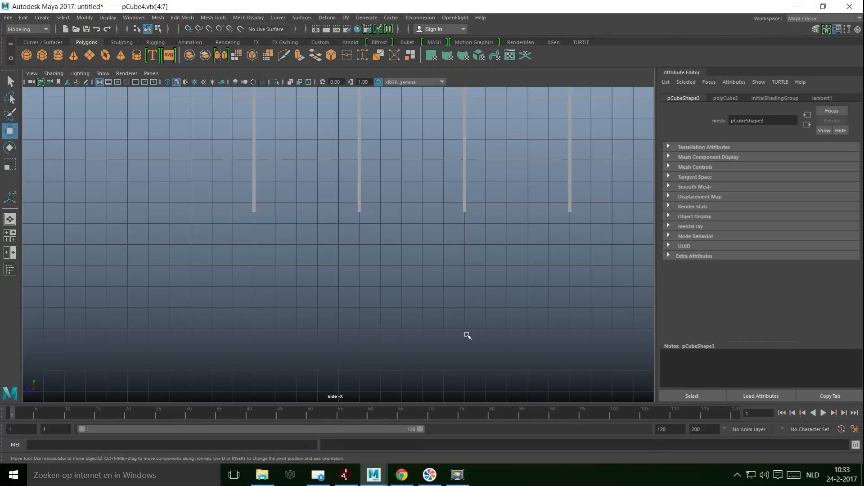
middle_click_drag(430, 255, 304, 387, "alt")
scroll(356, 296, "up", 4)
middle_click_drag(360, 269, 282, 361, "alt")
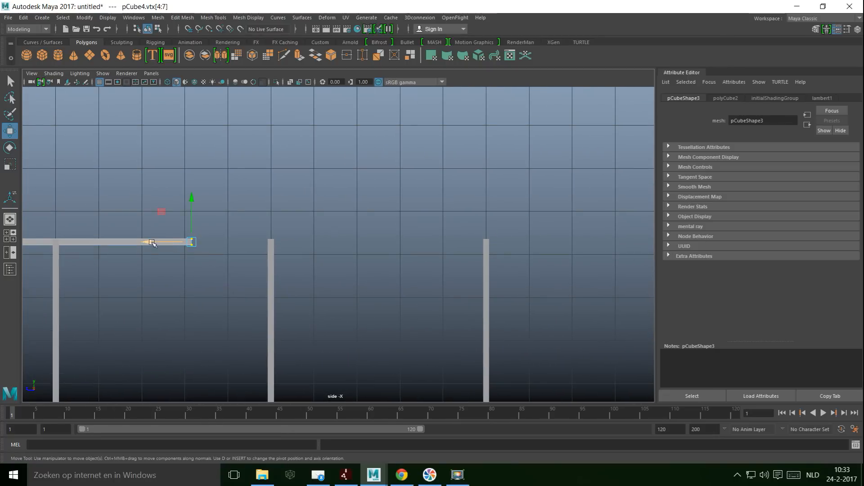
left_click_drag(147, 242, 438, 272)
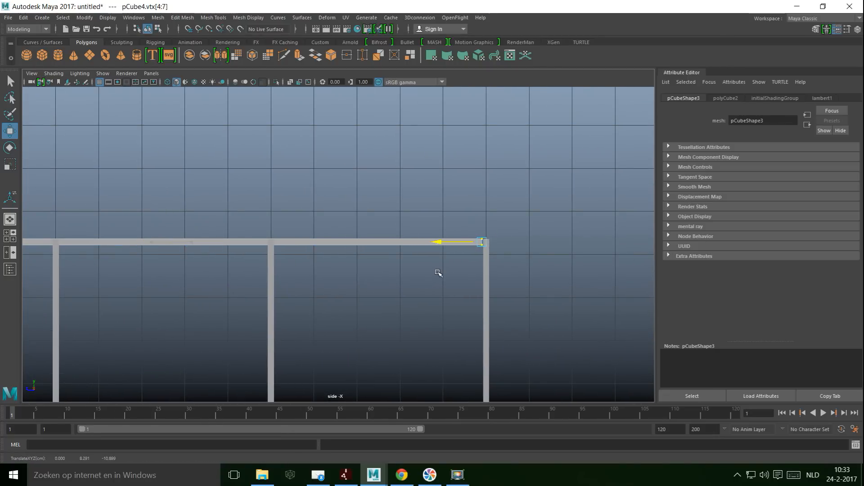
Step: Extend the ridge beam's end flush with the outer face of the last A-frame, at Z about -11.07
key("f")
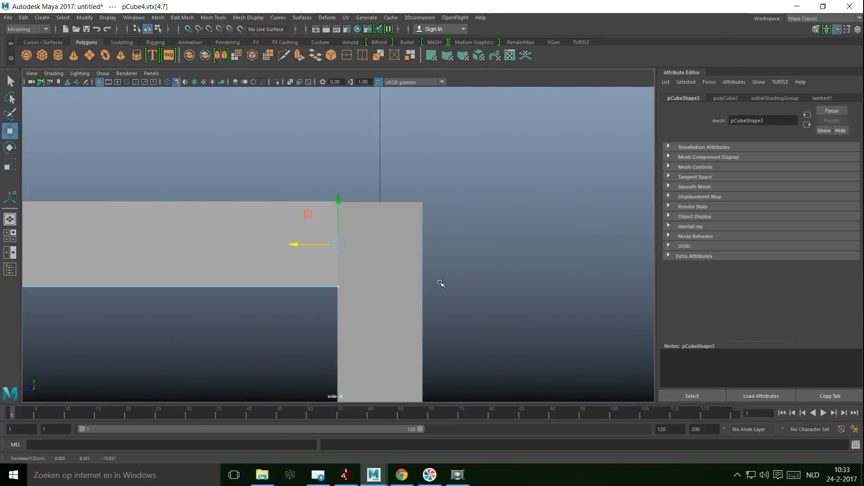
key("4")
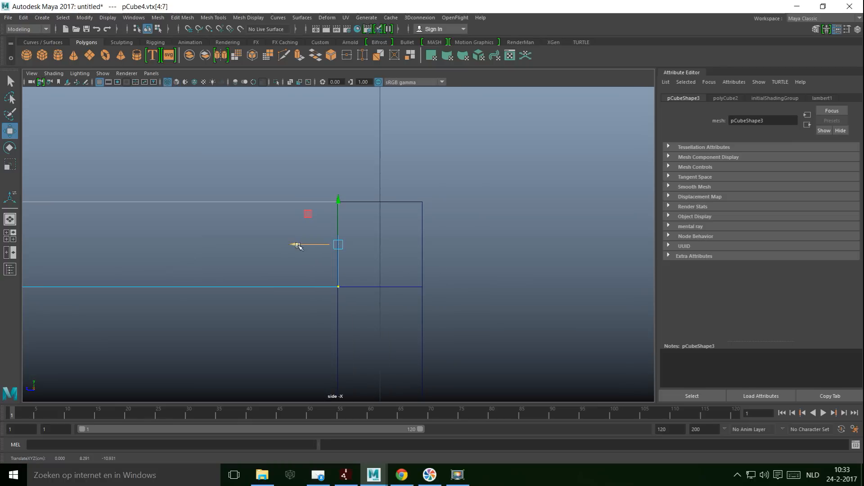
left_click_drag(297, 245, 408, 251)
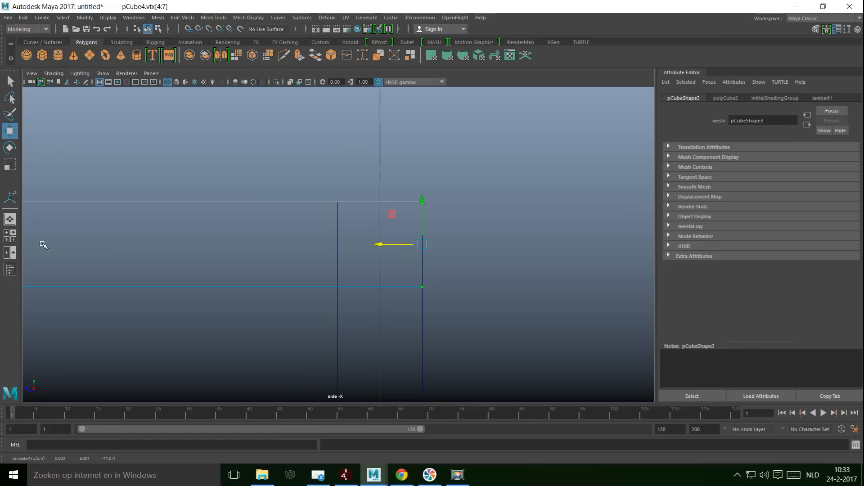
Step: Leave vertex editing and select the whole ridge beam as an object in the perspective view
left_click(15, 240)
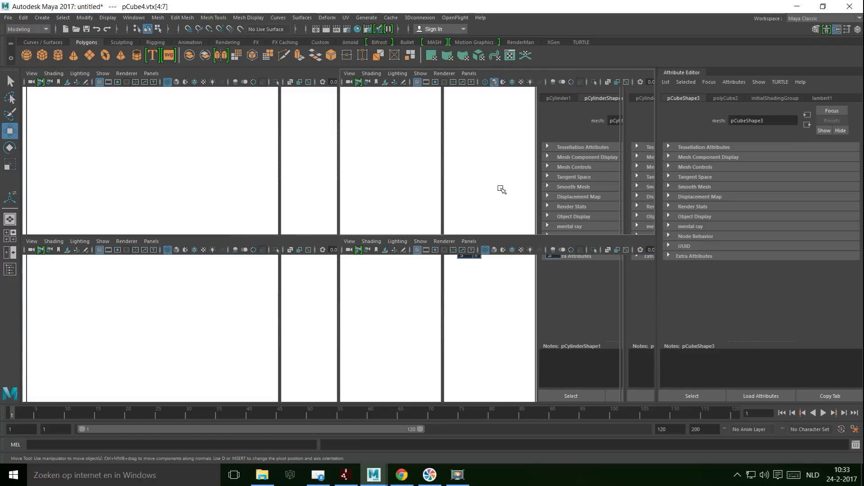
key("space")
scroll(499, 189, "down", 3)
scroll(473, 194, "up", 2)
left_click_drag(462, 246, 388, 248, "alt")
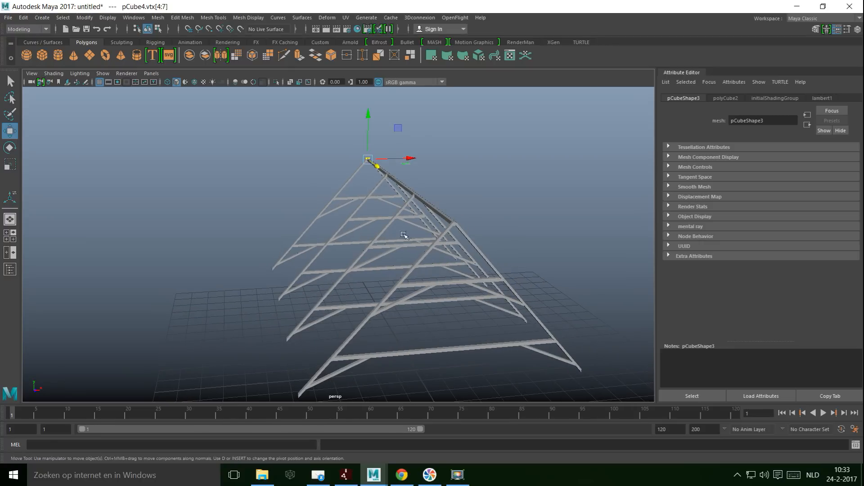
right_click(432, 208)
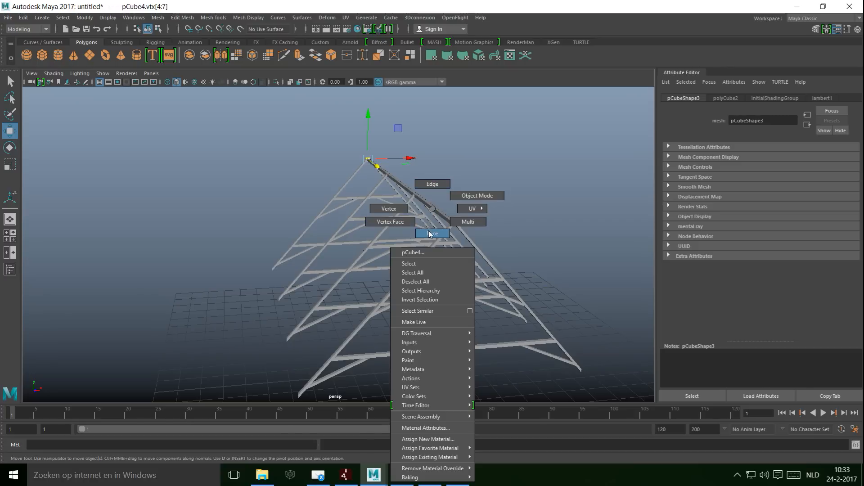
right_click_drag(467, 198, 448, 211)
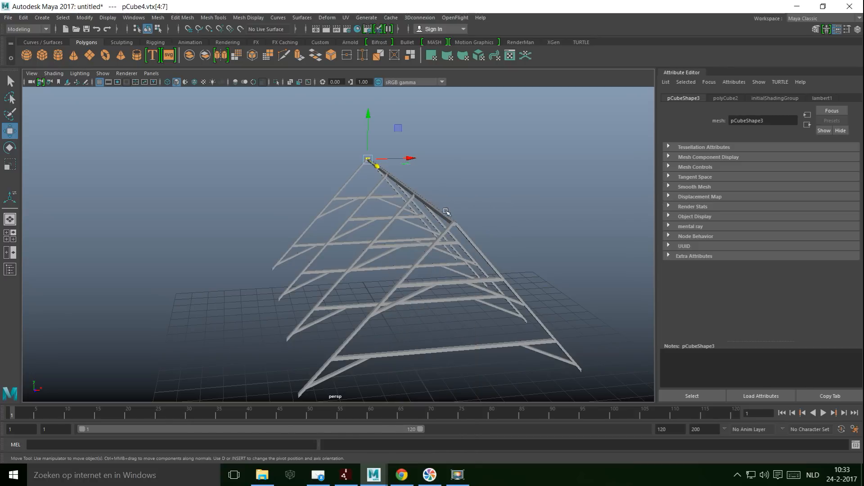
left_click(440, 219)
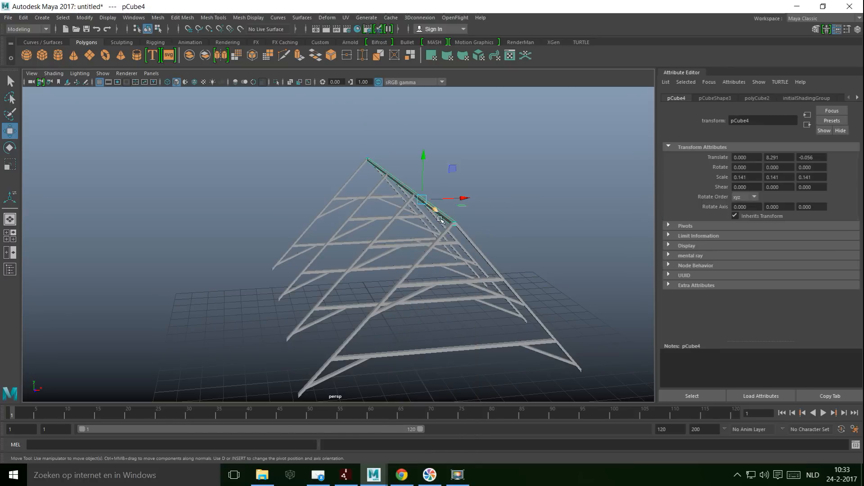
Step: Duplicate the ridge beam and move the copy in the front view to the upper crossbar's left end, at X -2.131, Y 5.882
left_click(10, 236)
key("space")
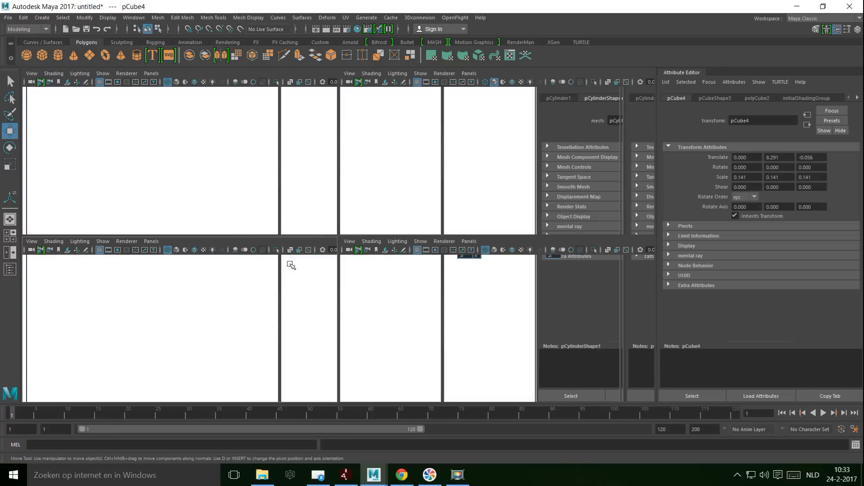
scroll(296, 270, "down", 15)
scroll(306, 269, "up", 4)
scroll(347, 286, "up", 3)
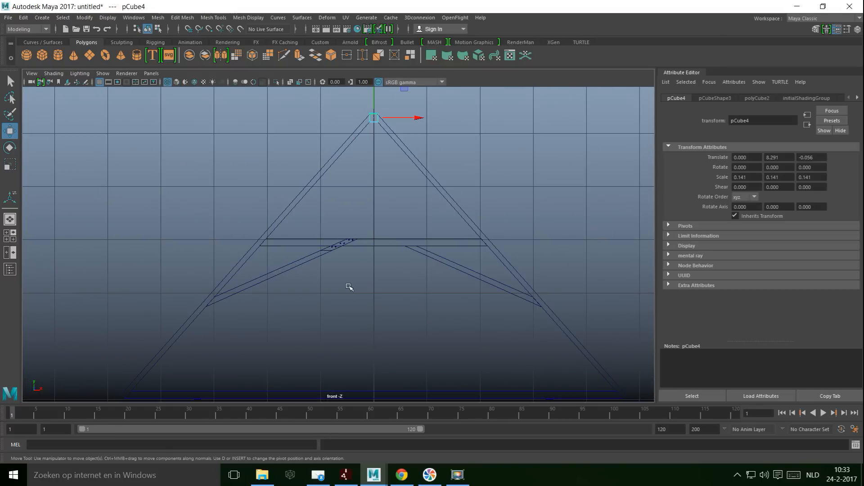
key("ctrl+d")
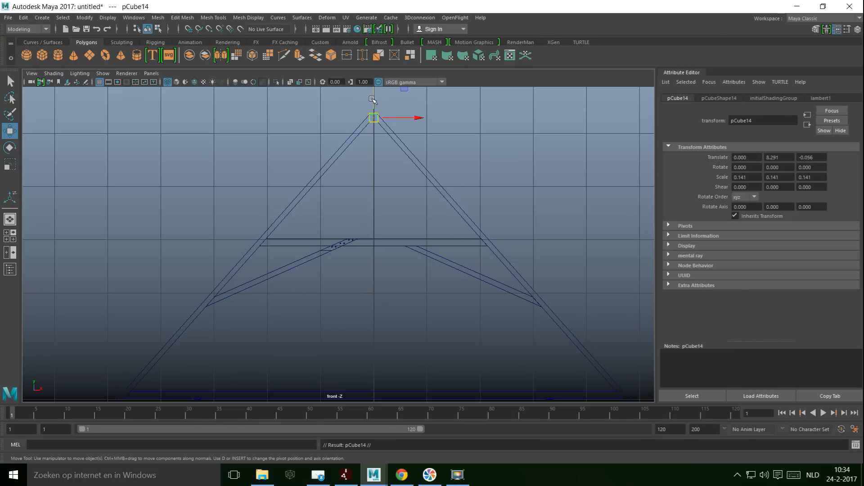
left_click_drag(372, 122, 371, 208)
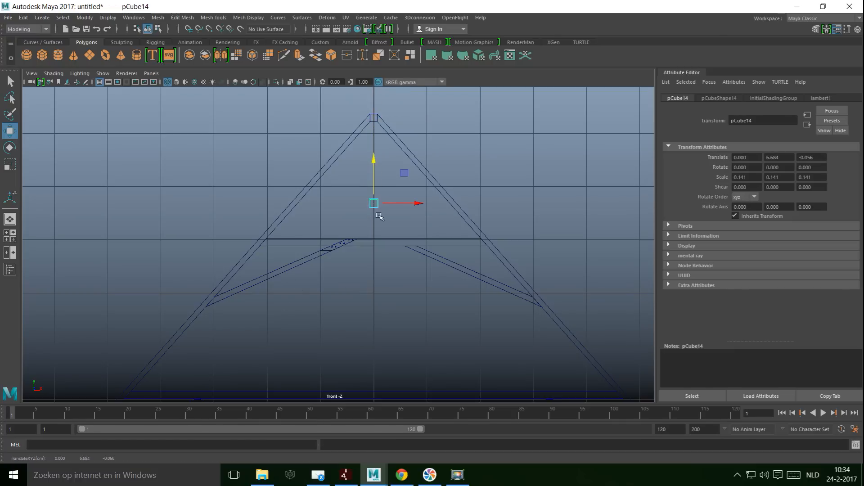
left_click_drag(375, 160, 387, 214)
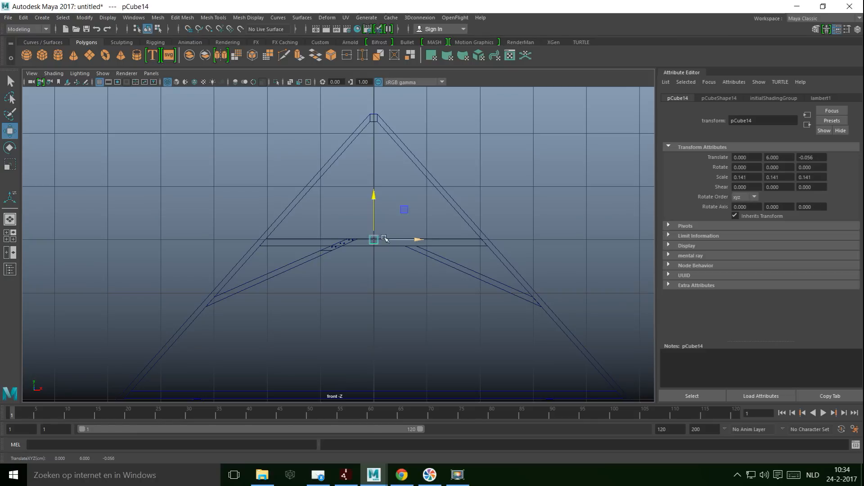
key("v")
left_click_drag(375, 196, 294, 282)
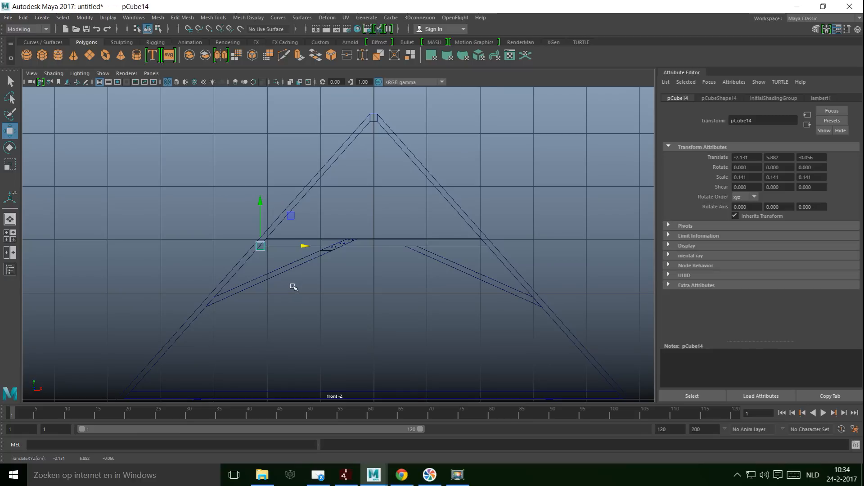
Step: Align the copied beam with the upper crossbar's edges and left corner, at X about -2.076, Y 5.953
key("f")
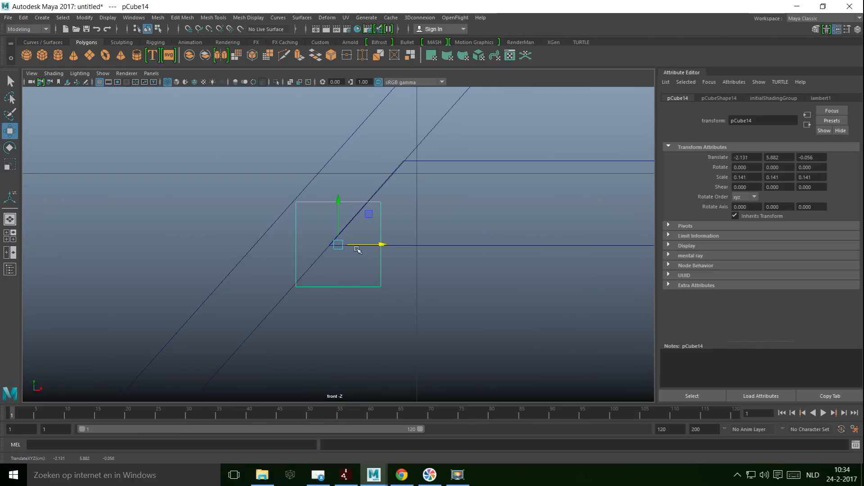
left_click_drag(348, 162, 352, 158)
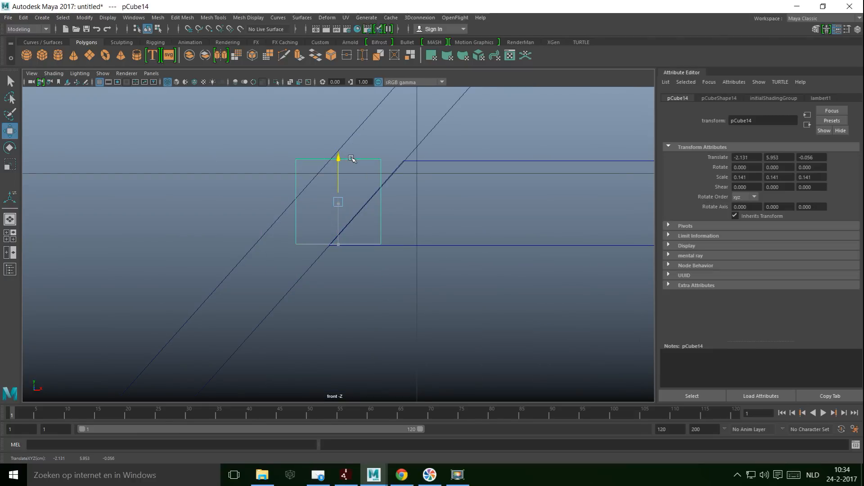
left_click_drag(383, 201, 418, 203)
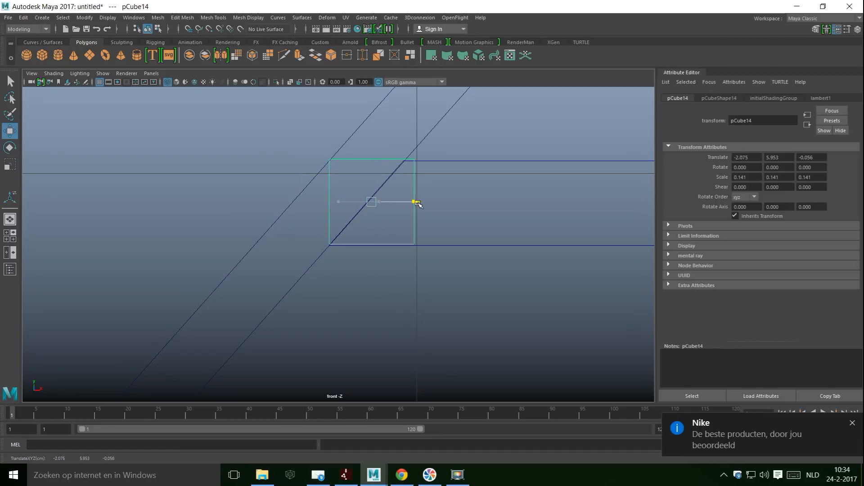
Step: Examine in the perspective view how the copied beam runs along the upper crossbars of all the frames
scroll(305, 225, "down", 5)
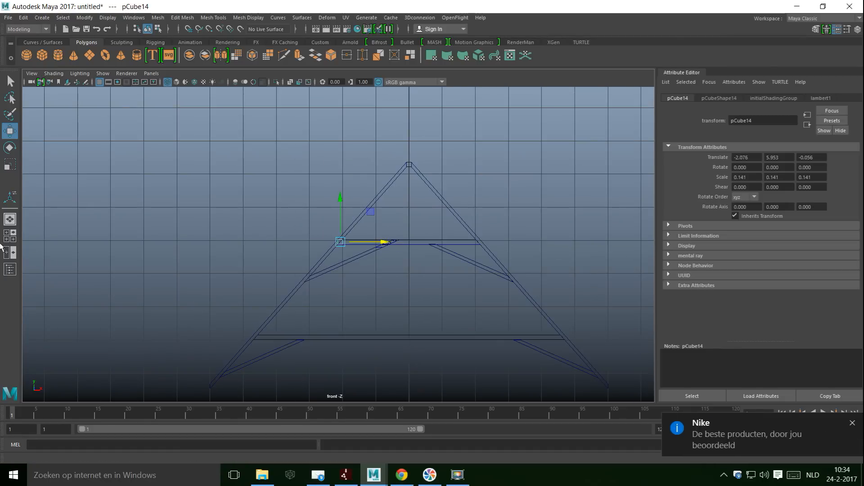
left_click(13, 236)
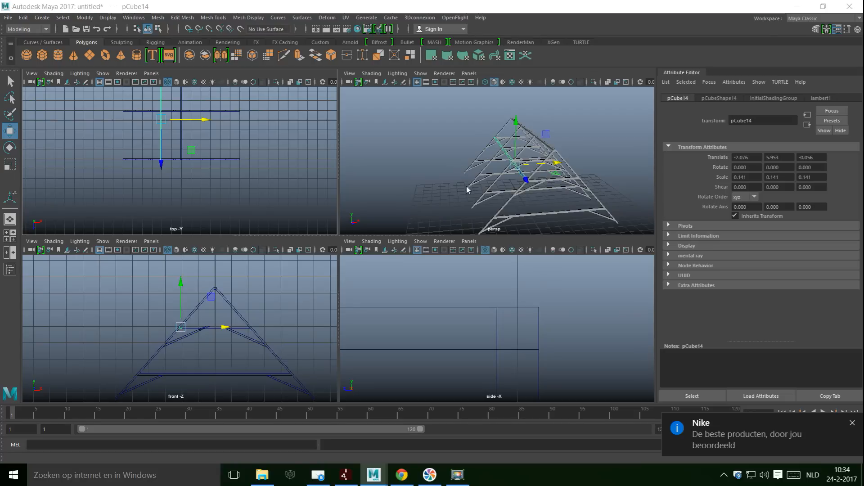
key("space")
mouse_move(400, 285)
left_mouse_down("alt")
mouse_move(411, 285)
mouse_move(390, 293)
mouse_move(416, 299)
mouse_move(374, 291)
mouse_move(403, 301)
left_mouse_up("alt")
scroll(395, 293, "up", 6)
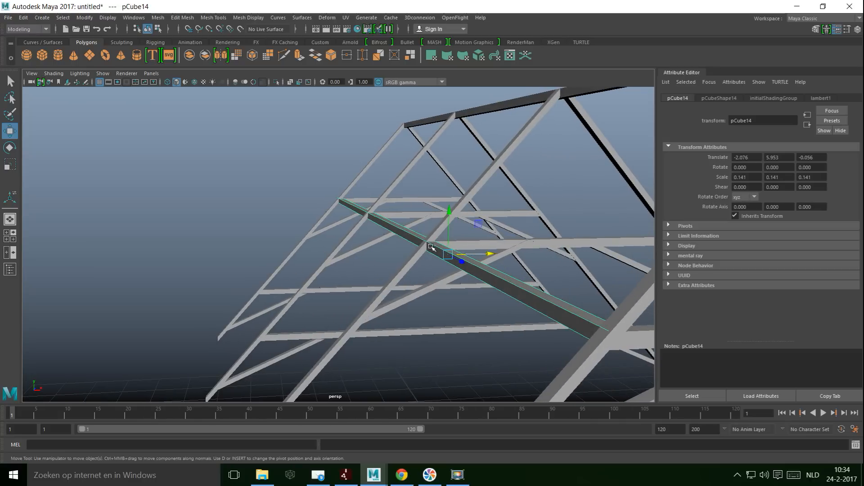
left_click_drag(389, 267, 393, 285, "alt")
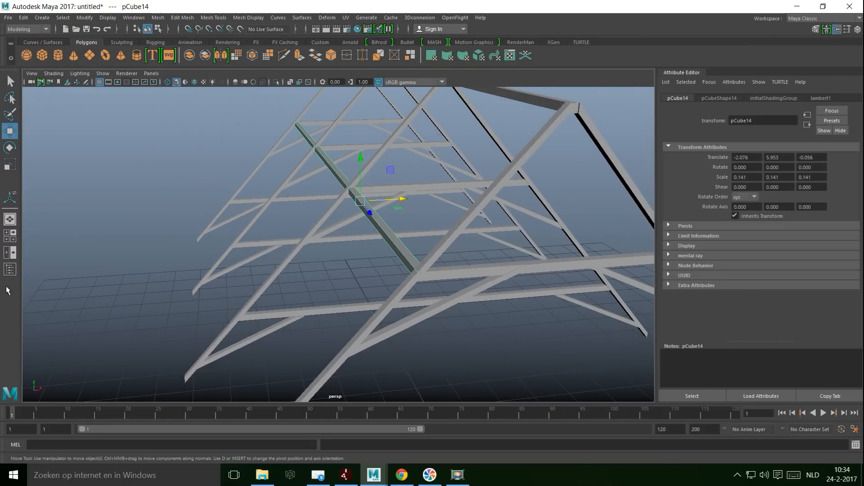
left_click(10, 236)
key("space")
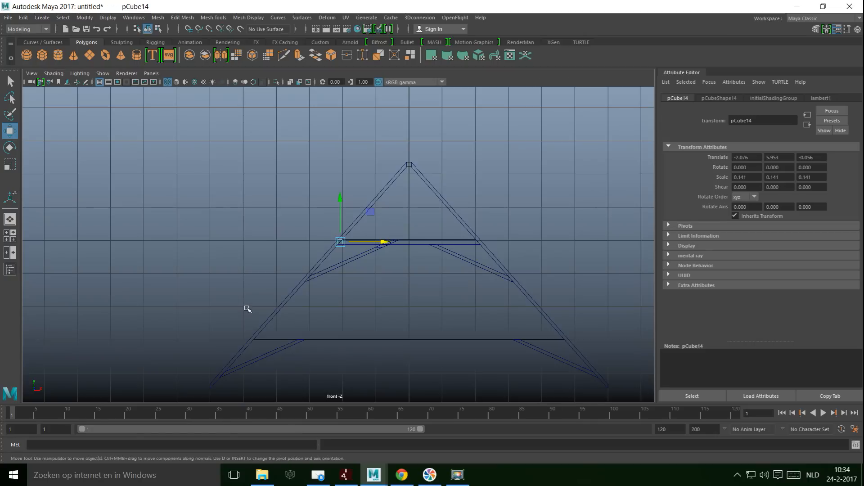
Step: Duplicate the side beam and align the copy with the lower crossbar's left end, at X -4.620, Y 3.083
middle_click_drag(288, 315, 306, 236, "alt")
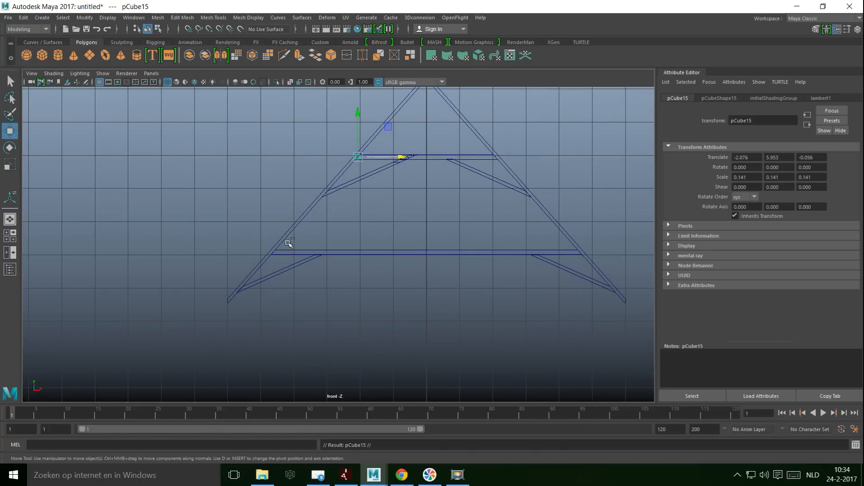
left_click_drag(357, 113, 377, 209)
left_click_drag(399, 251, 318, 250)
key("f")
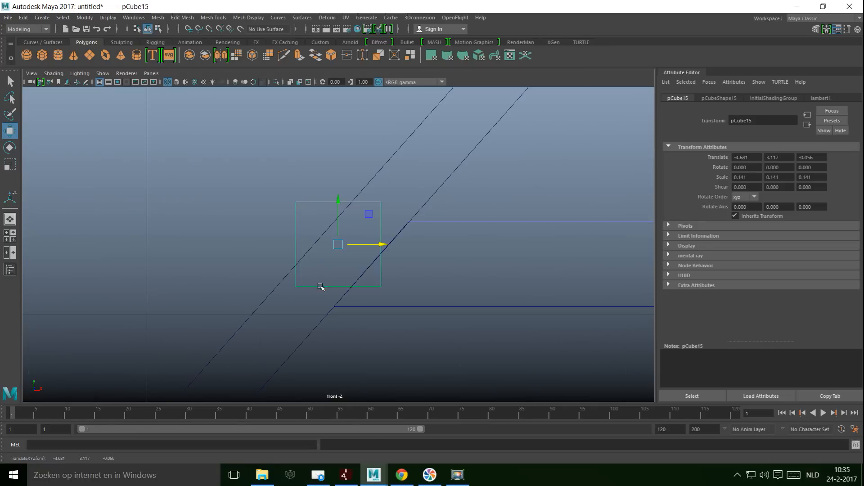
left_click_drag(342, 199, 341, 218)
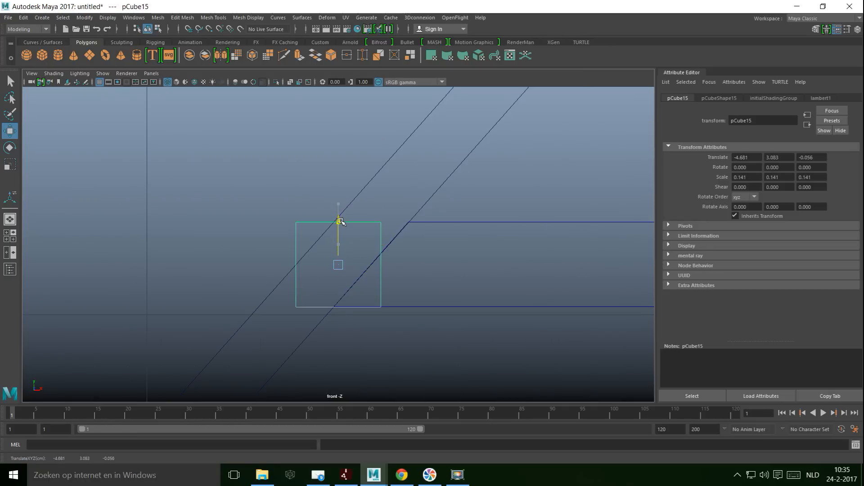
left_click_drag(382, 265, 421, 273)
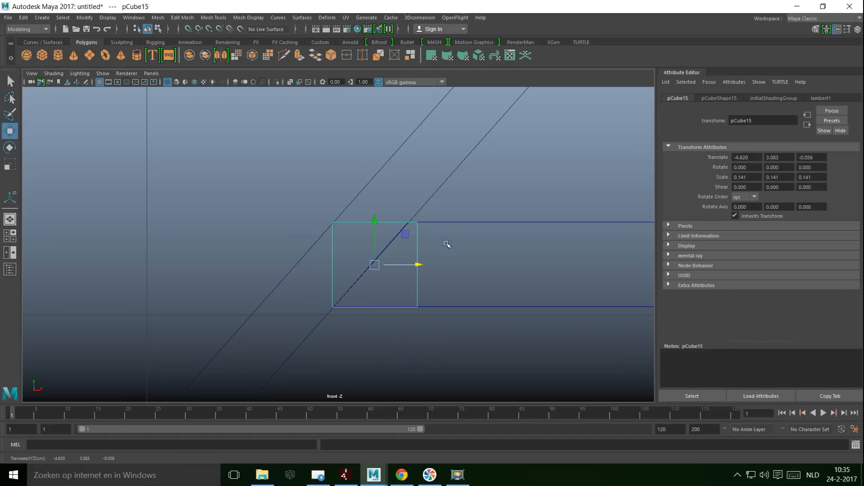
Step: Duplicate the two left side beams at the upper and lower crossbars together
middle_click_drag(476, 153, 308, 476, "alt")
scroll(354, 361, "down", 15)
middle_click_drag(414, 273, 395, 301, "alt")
scroll(408, 293, "up", 8)
middle_click_drag(505, 201, 339, 309, "alt")
scroll(360, 310, "up", 5)
scroll(371, 309, "up", 4)
left_click(234, 235)
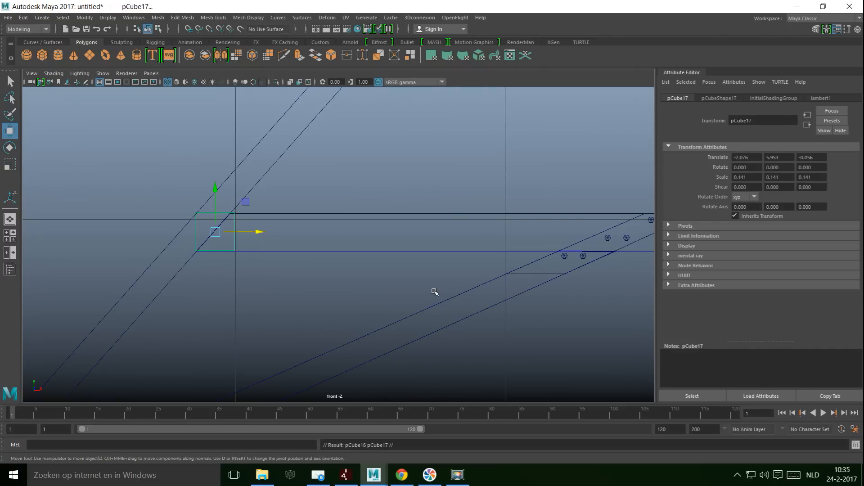
scroll(435, 292, "down", 10)
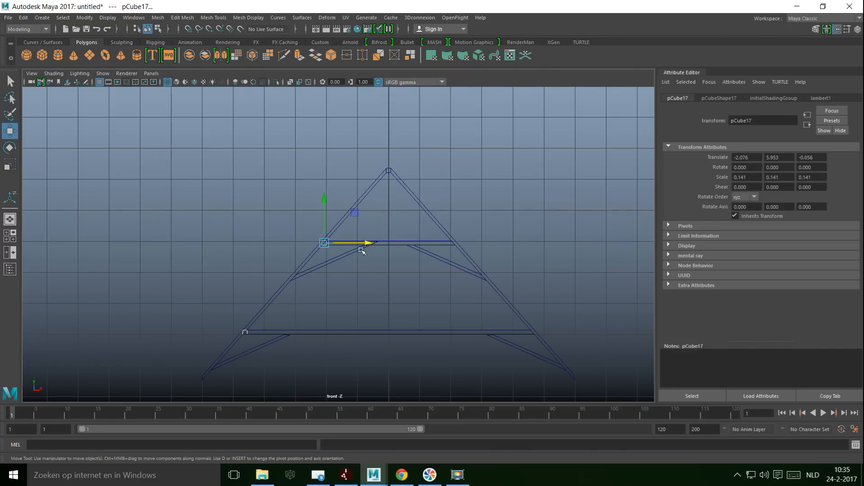
Step: Move the two copied beams horizontally until the upper copy meets the upper crossbar's right end, at X 2.072
left_click_drag(368, 243, 486, 273)
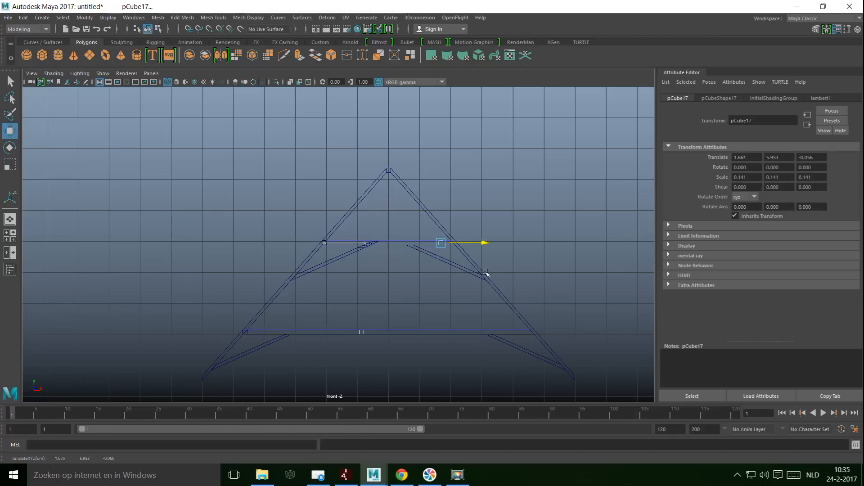
scroll(486, 278, "up", 6)
middle_click_drag(493, 173, 383, 331, "alt")
scroll(386, 326, "up", 8)
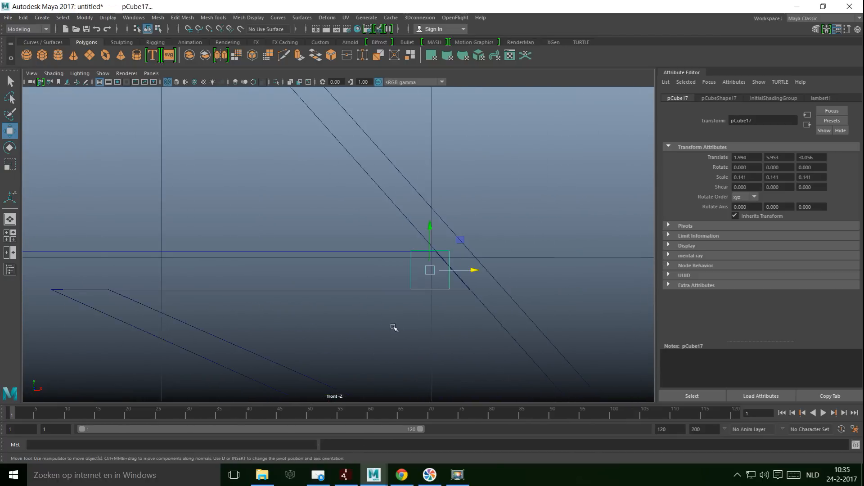
left_click_drag(531, 282, 558, 288)
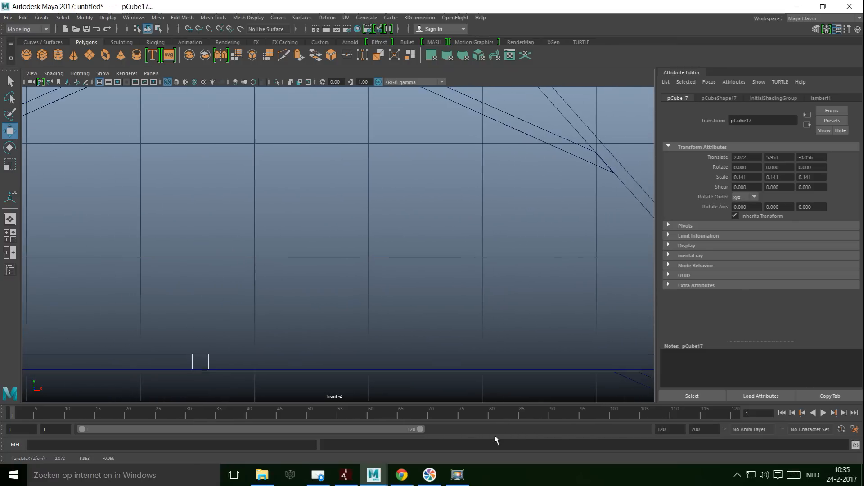
Step: Move the lower beam copy horizontally to the lower crossbar's right end, at X 4.616
scroll(237, 355, "down", 5)
scroll(236, 356, "down", 2)
scroll(298, 315, "up", 2)
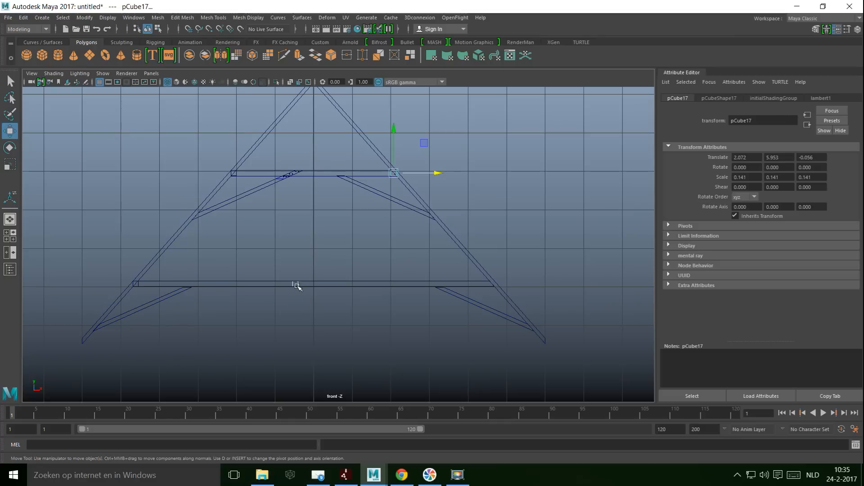
left_click(297, 286)
left_click_drag(343, 285, 532, 299)
scroll(532, 298, "up", 10)
scroll(315, 215, "up", 2)
left_click_drag(266, 219, 329, 219)
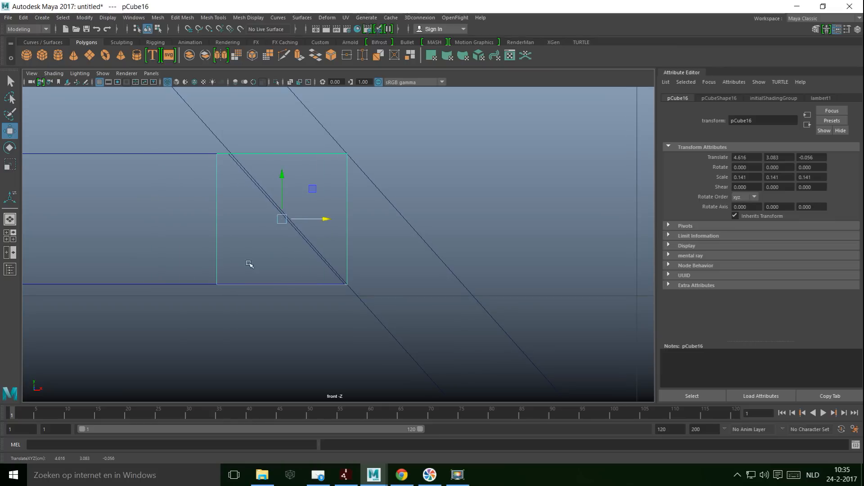
Step: Examine in the perspective view how the side beams run along both slopes of the whole roof frame
left_click(13, 232)
key("space")
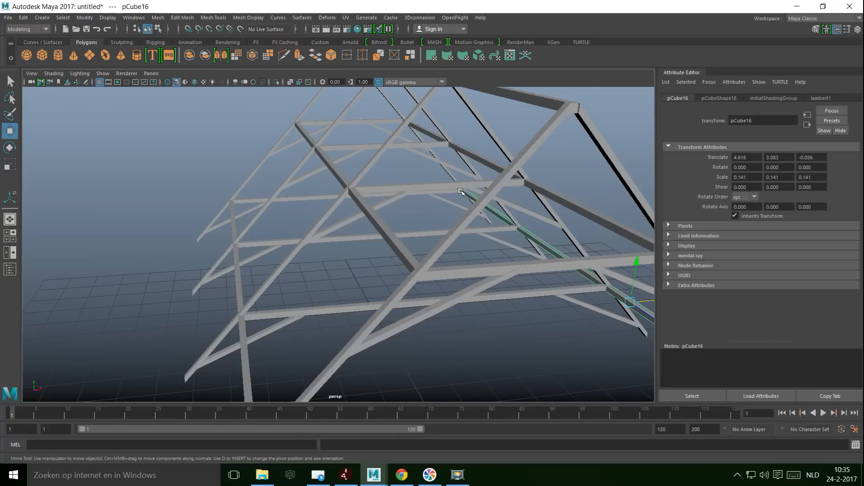
left_click_drag(466, 191, 452, 178, "alt")
left_click(452, 177)
mouse_move(486, 231)
left_mouse_down("alt")
mouse_move(488, 241)
mouse_move(477, 239)
left_mouse_up("alt")
left_click(405, 207)
left_click_drag(465, 310, 447, 293, "alt")
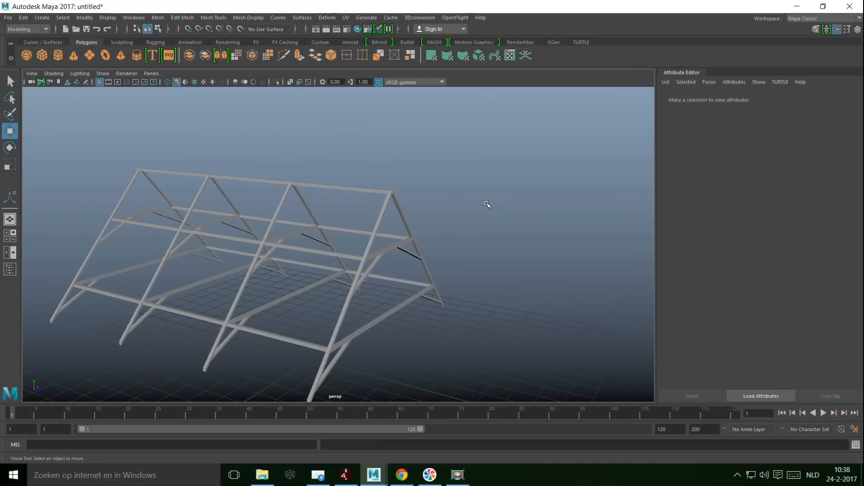
left_click_drag(486, 207, 500, 235, "alt")
Step: Duplicate the ridge beam and move the copy sideways and down onto the left roof slope
left_click(425, 218)
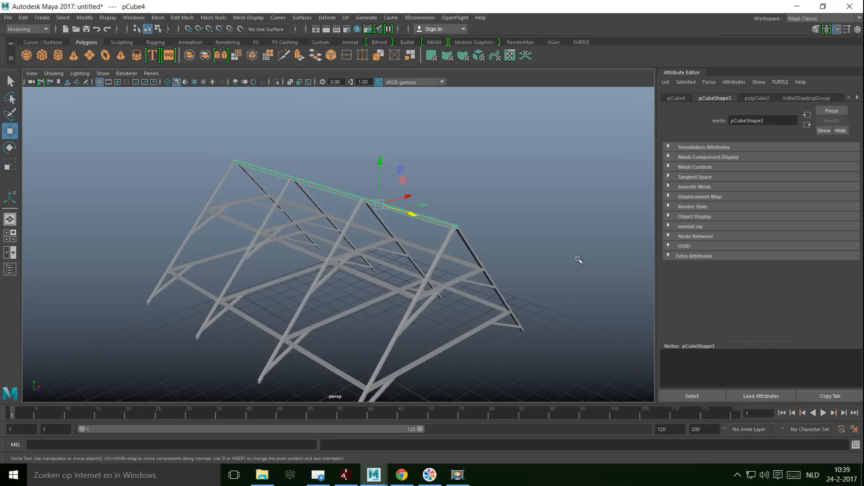
key("ctrl+d")
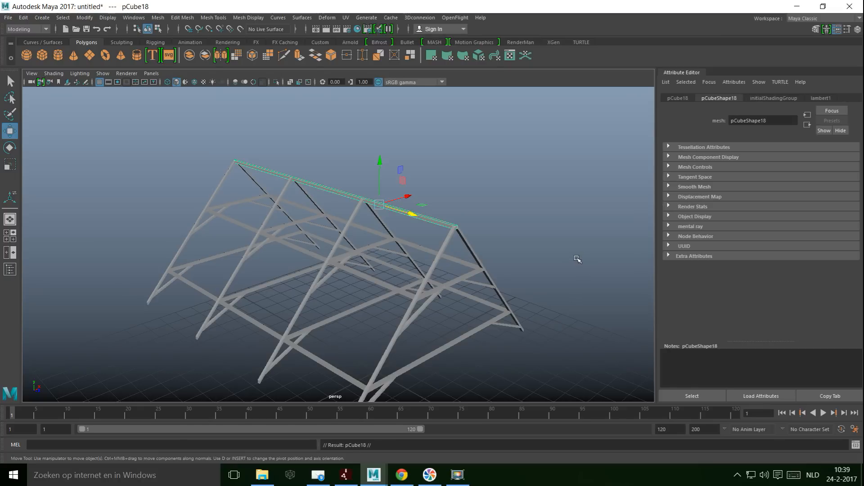
left_click_drag(410, 196, 390, 201)
left_click_drag(363, 171, 364, 192)
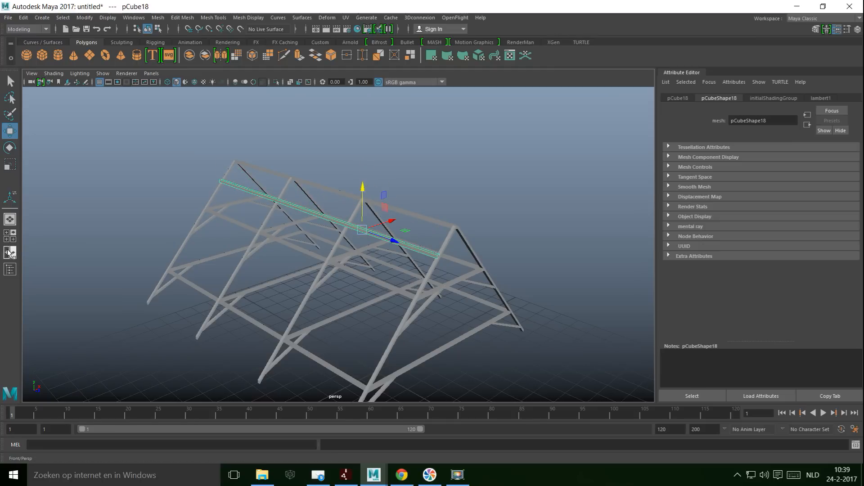
Step: Rotate the copied beam 45 degrees about Z so that it roughly follows the left rafters' slope
left_click(9, 235)
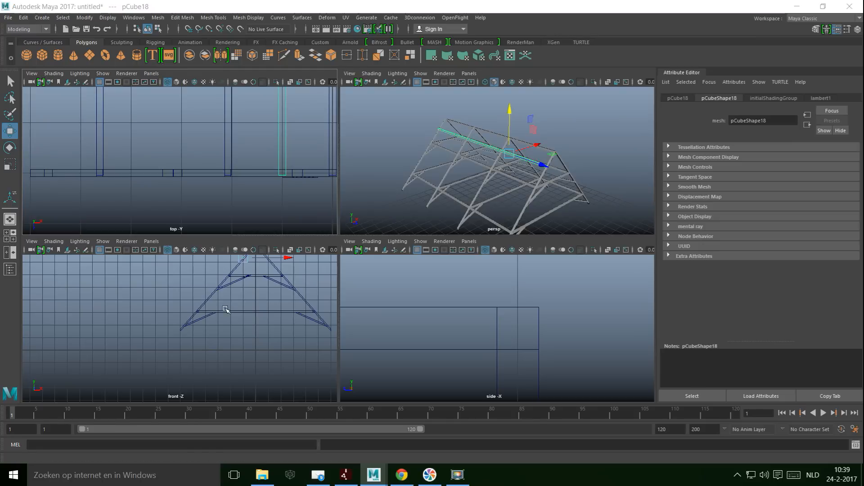
key("space")
scroll(383, 191, "down", 5)
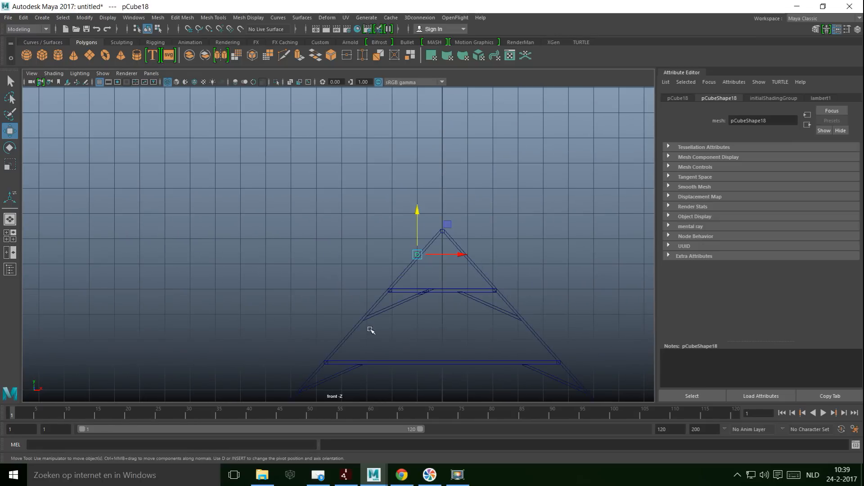
key("f")
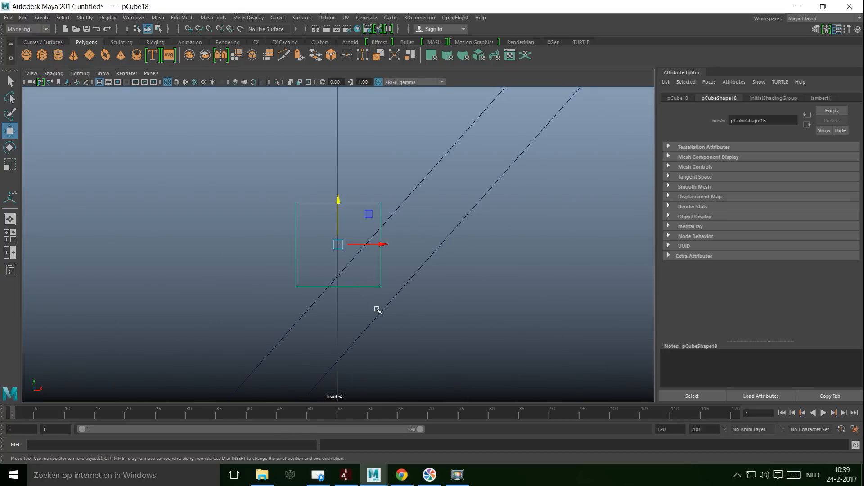
key("e")
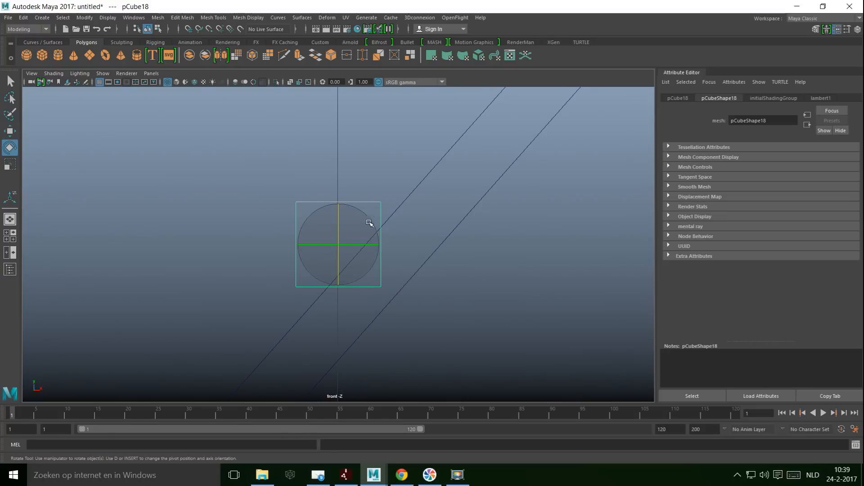
left_click(368, 277)
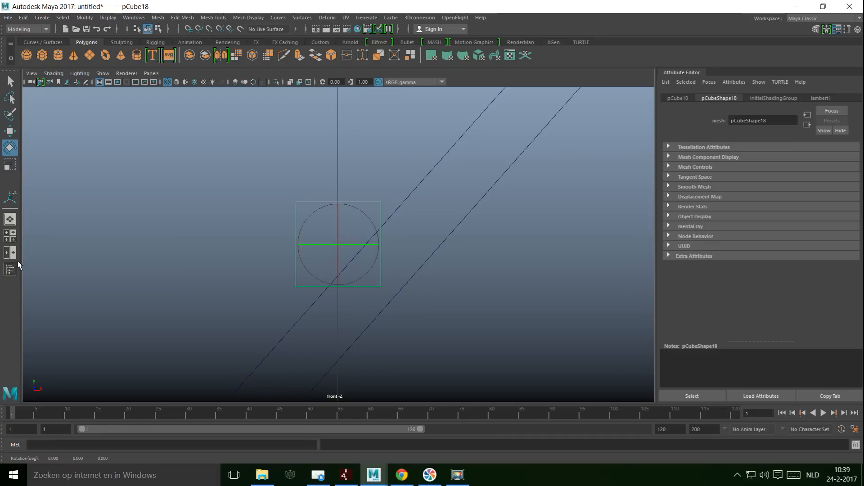
left_click(10, 235)
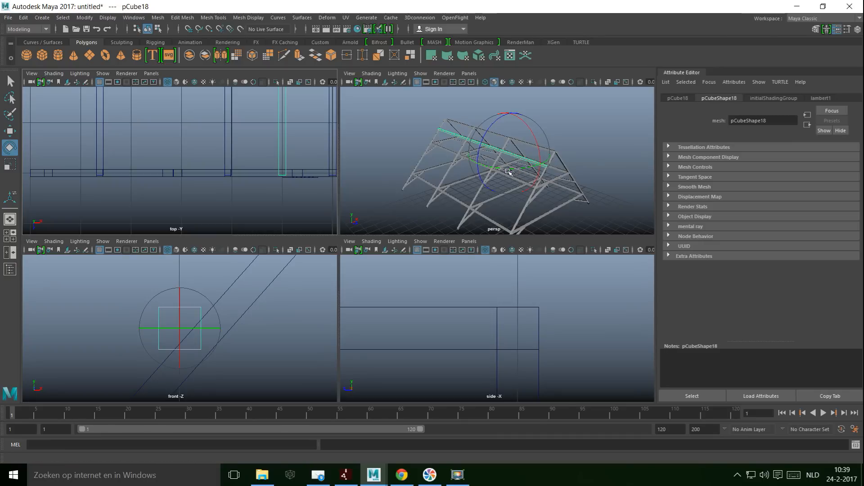
left_click_drag(486, 133, 440, 171)
scroll(483, 187, "up", 5)
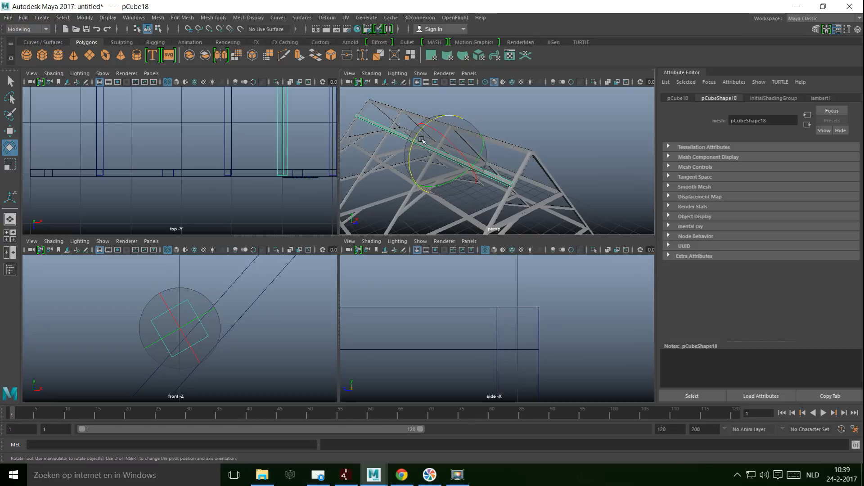
left_click_drag(415, 137, 370, 208)
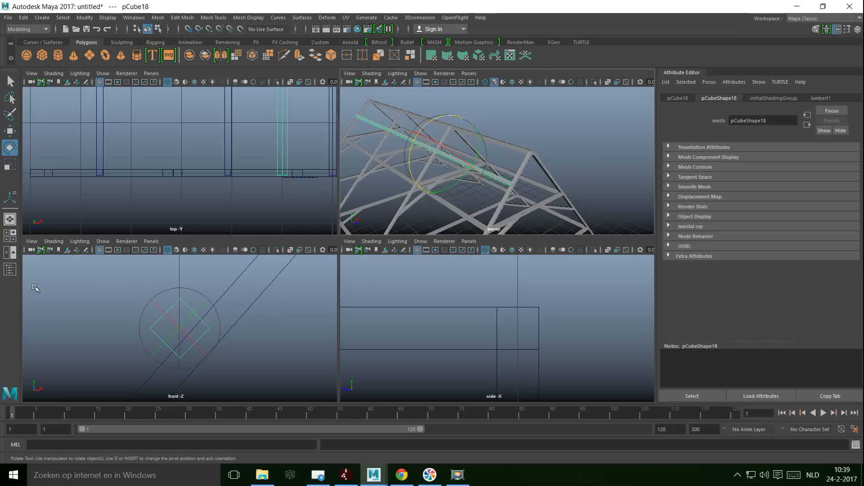
Step: Shift the rotated beam slightly outward from the left rafter in the front view
left_click(14, 239)
key("space")
scroll(345, 272, "down", 12)
scroll(349, 287, "up", 8)
scroll(354, 288, "up", 3)
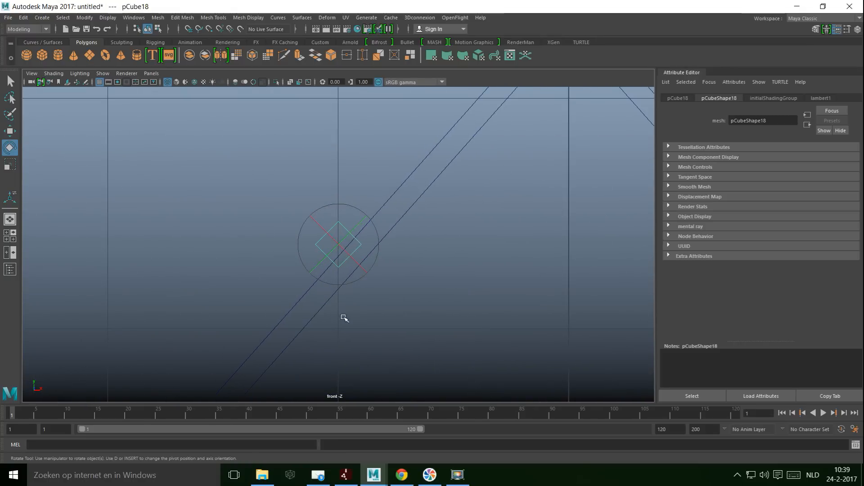
key("w")
left_click_drag(341, 245, 336, 236)
scroll(341, 246, "down", 4)
scroll(352, 298, "up", 6)
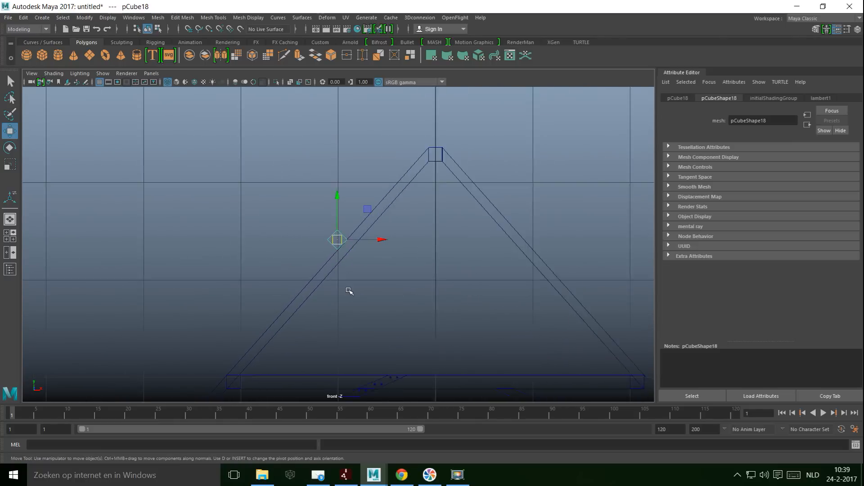
Step: Move the rotated beam up along the left rafter's outer edge until its corner meets the ridge beam's upper-left corner
middle_click_drag(343, 298, 334, 318, "alt")
left_click_drag(332, 261, 368, 222)
left_click_drag(408, 174, 410, 178)
scroll(423, 192, "up", 6)
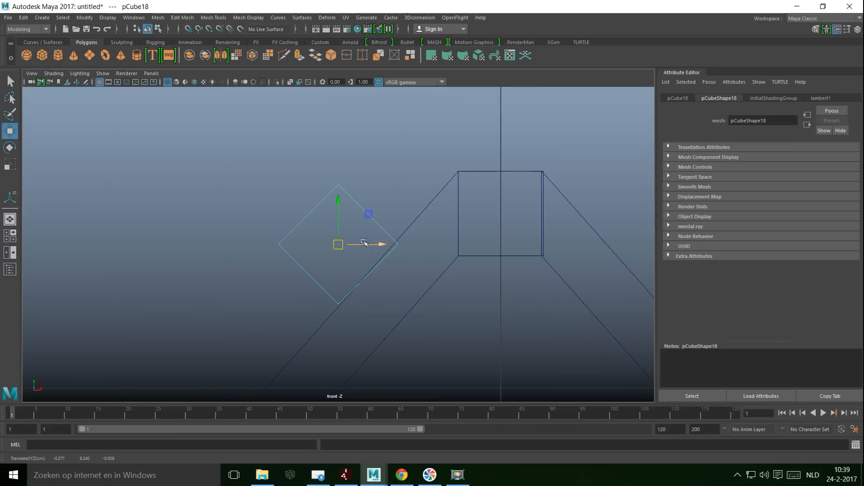
left_click_drag(343, 245, 401, 172)
Step: Rotate the beam to about 47.4 degrees about Z and nudge it flush against the left rafter's outer edge
key("e")
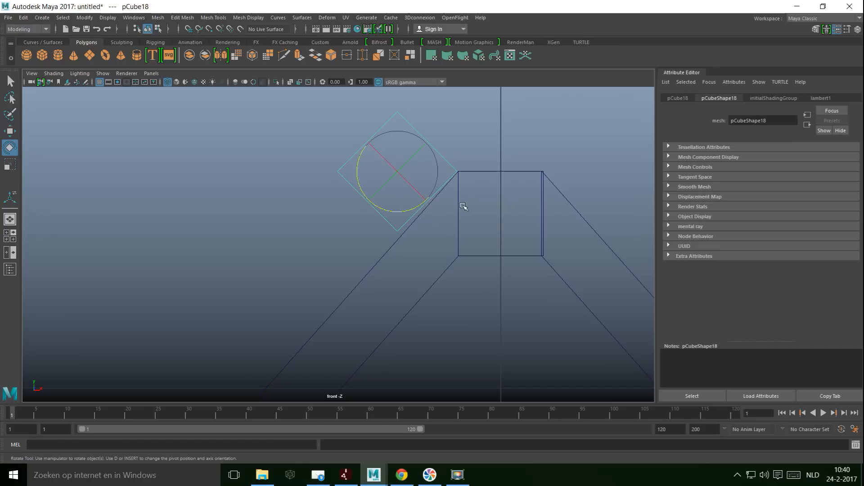
left_click(434, 169)
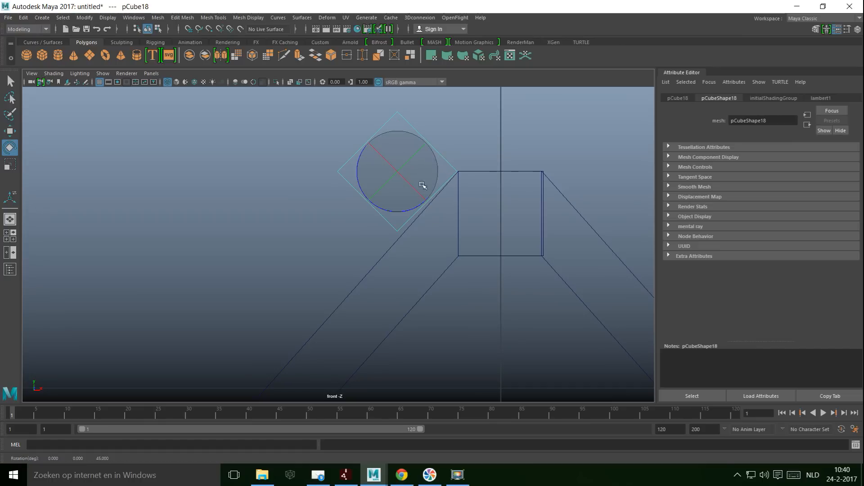
left_click_drag(397, 211, 396, 211)
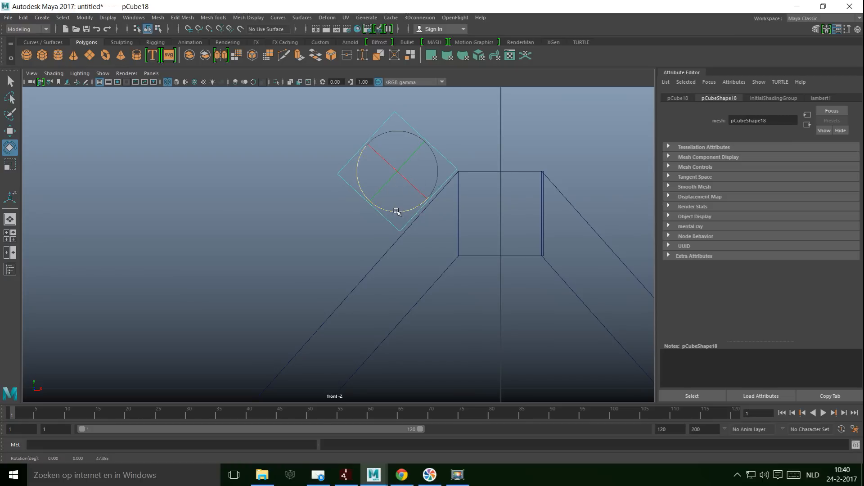
key("w")
left_click_drag(396, 172, 397, 174)
scroll(396, 187, "down", 10)
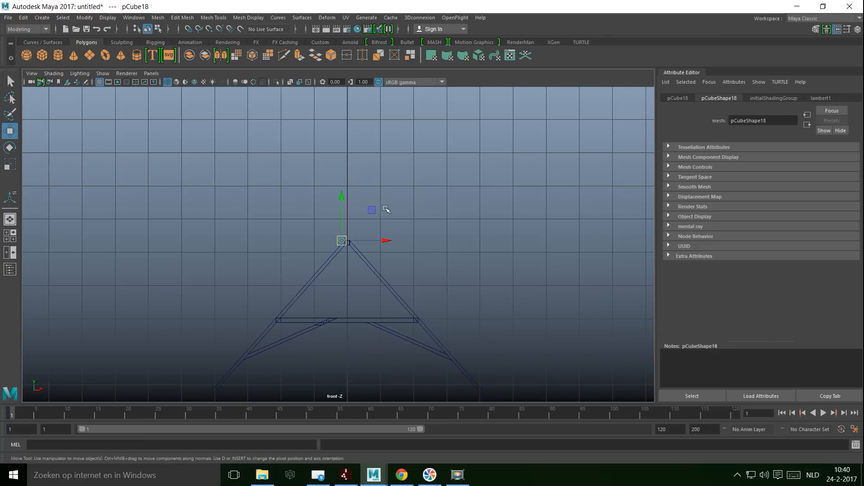
Step: Duplicate the tilted beam and place the copy farther down the left rafter, at X about -0.96, Y 7.482
scroll(397, 275, "up", 4)
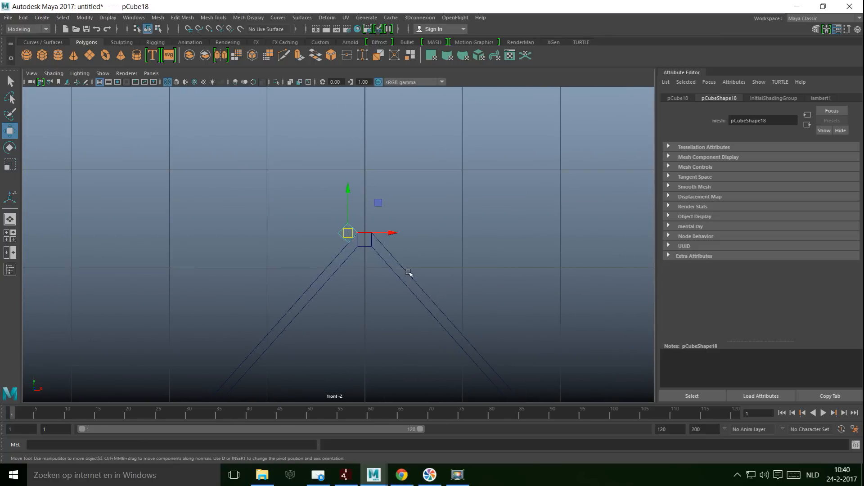
middle_click_drag(393, 292, 414, 206, "alt")
left_click_drag(367, 103, 369, 188)
left_click_drag(417, 233, 398, 234)
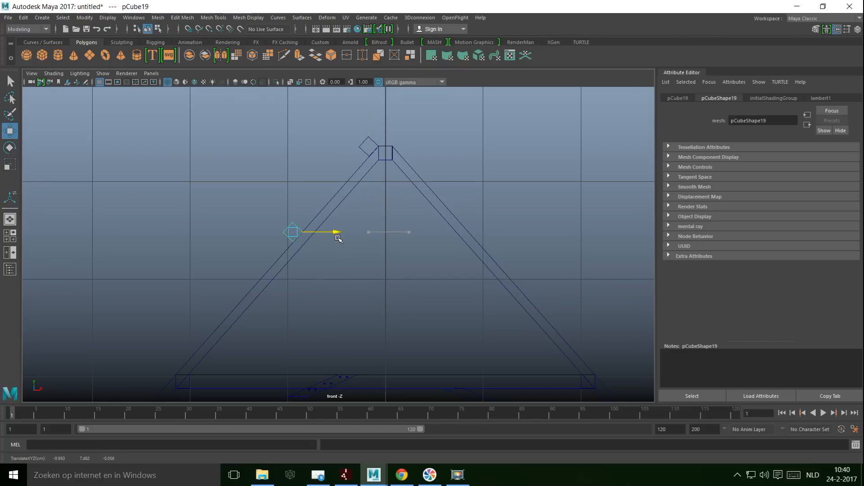
left_click_drag(341, 239, 339, 233)
left_click(336, 235)
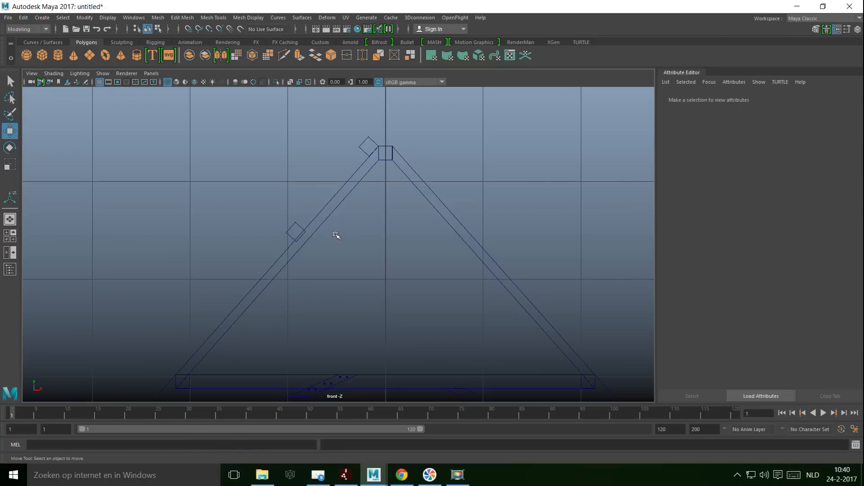
left_click(298, 226)
left_click_drag(338, 233, 335, 232)
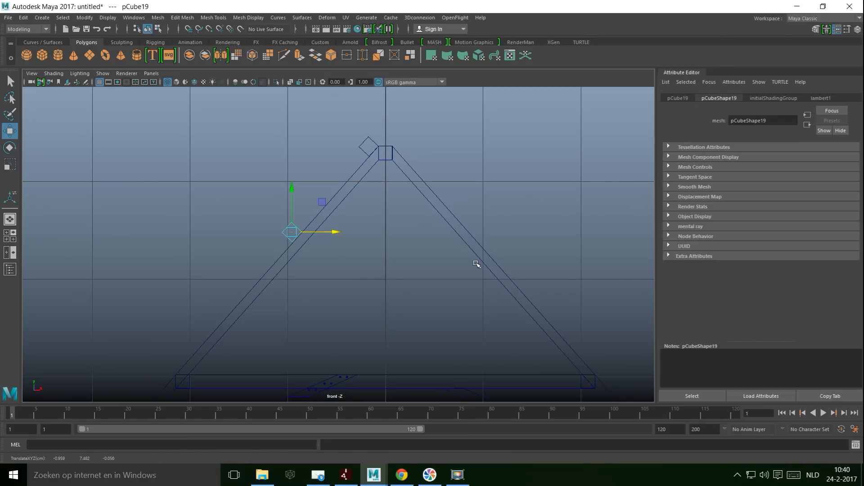
key("ctrl+d")
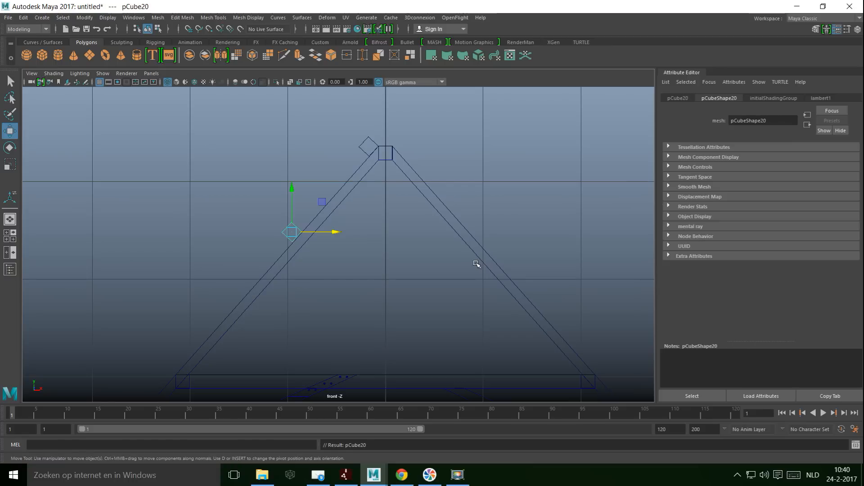
scroll(389, 253, "down", 5)
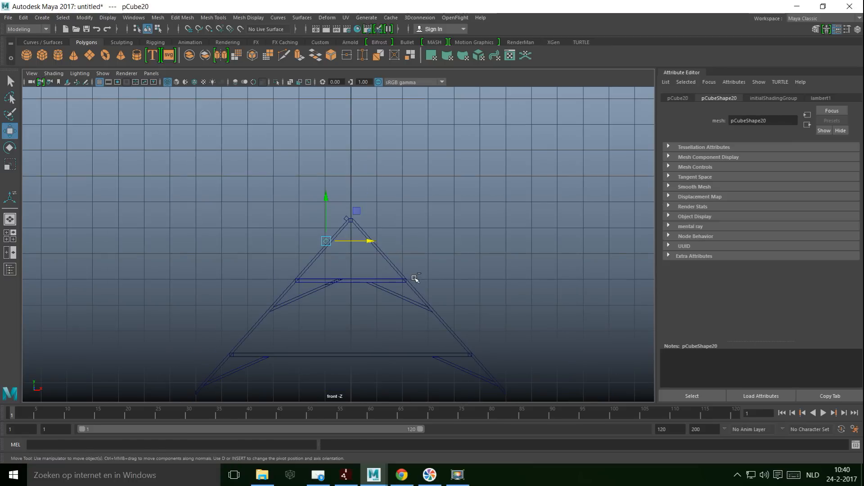
key("ctrl+z")
Step: Nudge the second tilted beam flush against the left rafter's outer edge
scroll(371, 265, "up", 15)
scroll(365, 274, "down", 15)
scroll(369, 275, "up", 7)
scroll(372, 268, "up", 8)
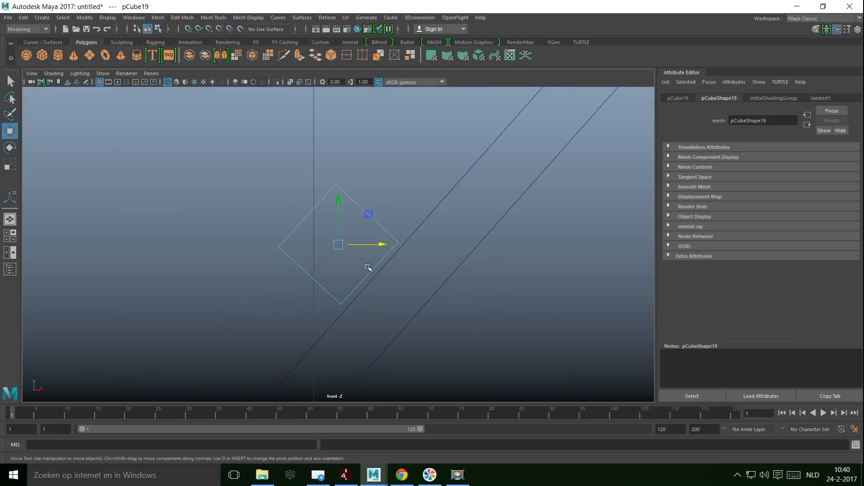
left_click_drag(340, 251, 345, 251)
scroll(351, 266, "down", 5)
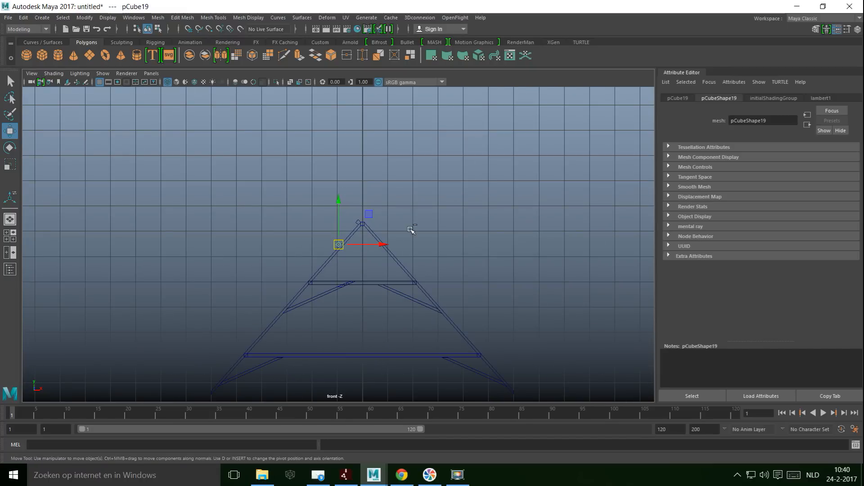
Step: Duplicate the second tilted beam and place the copy flush against the left rafter's outer edge, at X about -1.8, Y about 6.48
scroll(405, 229, "up", 5)
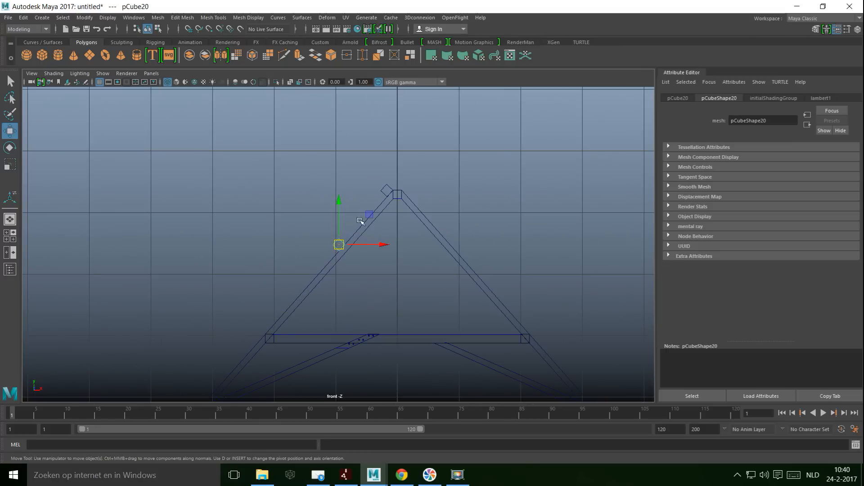
left_click_drag(339, 206, 341, 268)
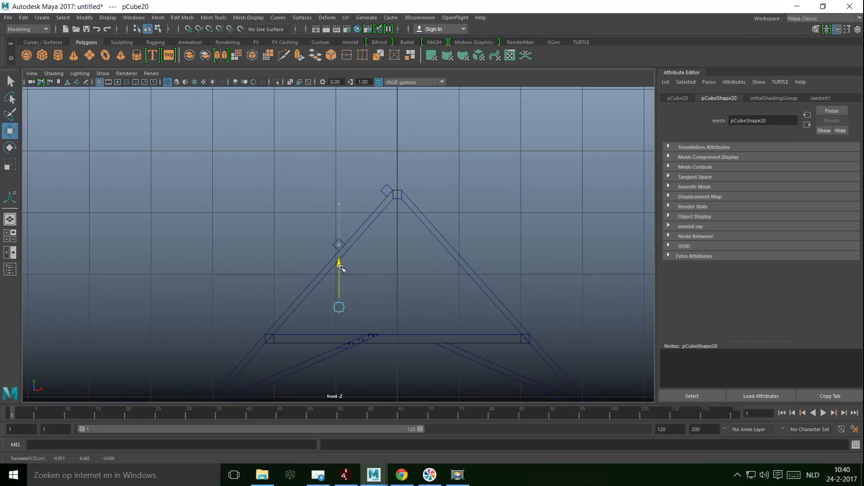
left_click_drag(384, 308, 335, 310)
key("f")
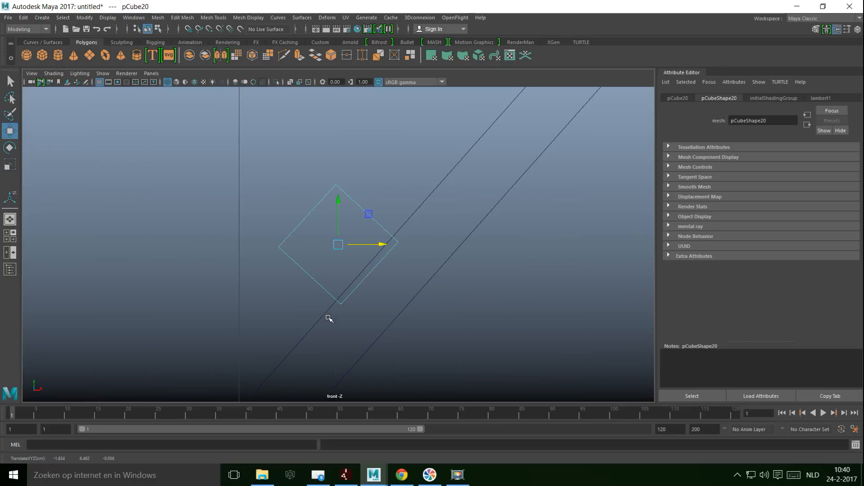
left_click_drag(332, 246, 358, 210)
scroll(368, 270, "down", 5)
scroll(371, 303, "up", 3)
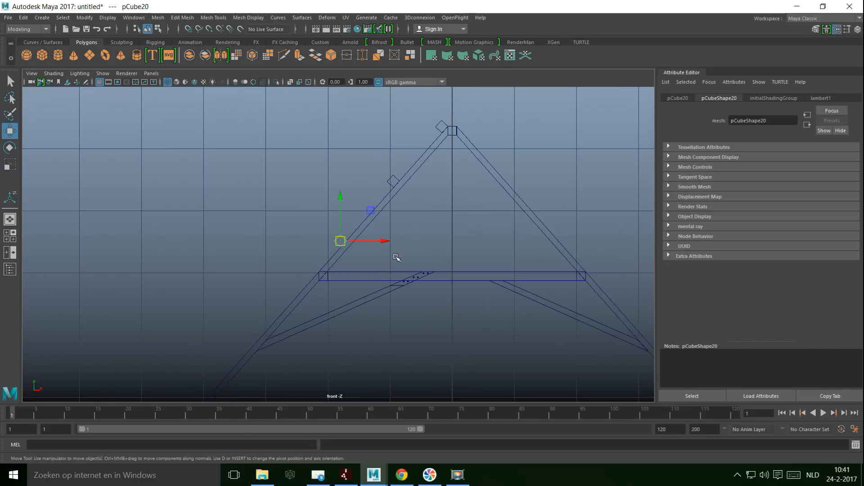
Step: Duplicate the third tilted beam and set the copy against the left rafter just below the upper cross-beam, at X about -2.7, Y 5.52
left_click(559, 168)
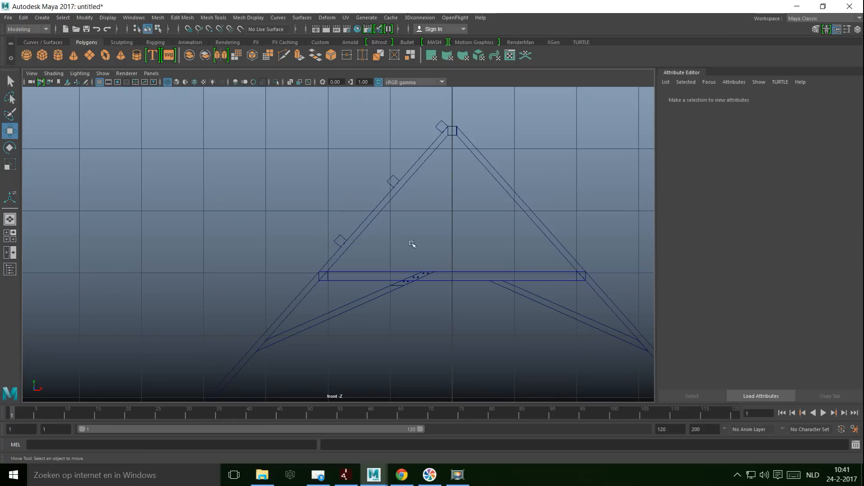
left_click(343, 237)
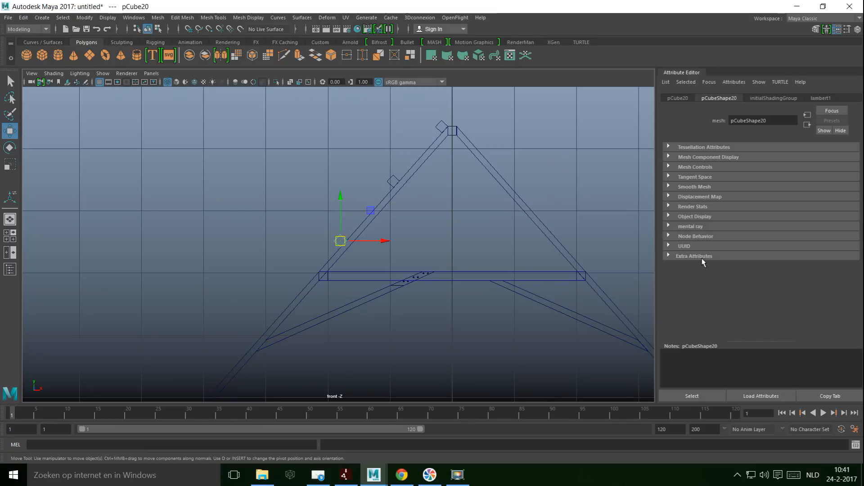
key("ctrl+d")
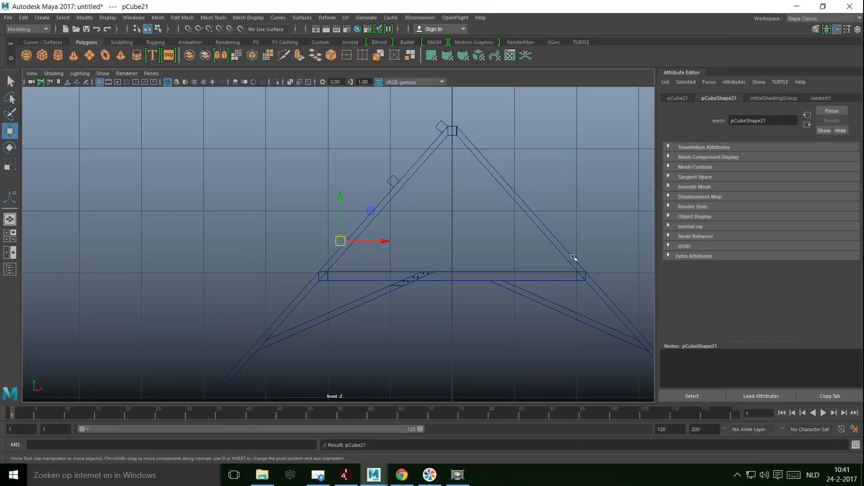
left_click_drag(339, 199, 339, 261)
left_click_drag(382, 303, 329, 302)
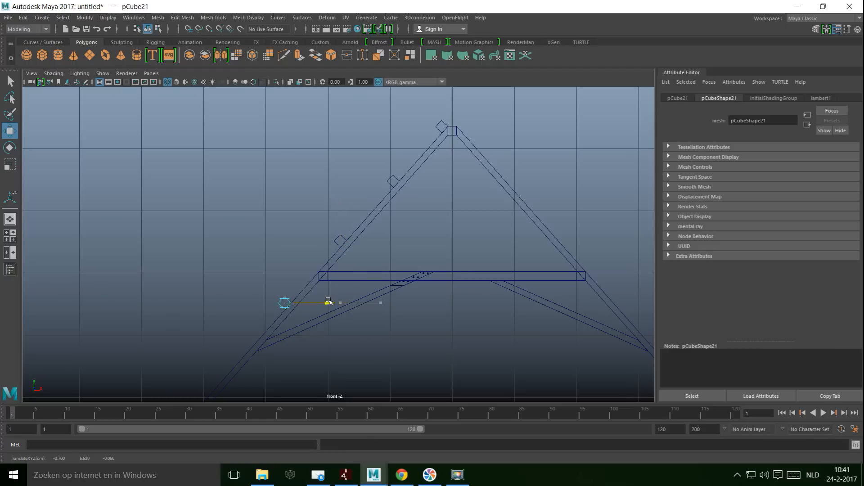
key("f")
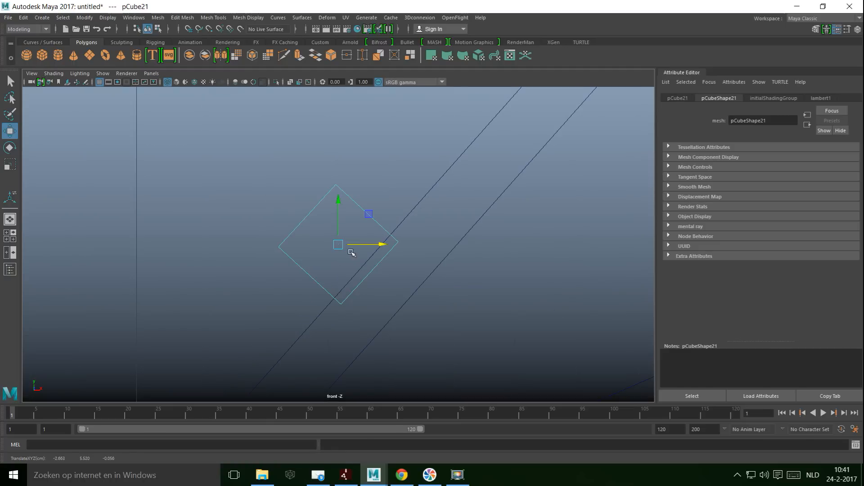
scroll(334, 311, "down", 5)
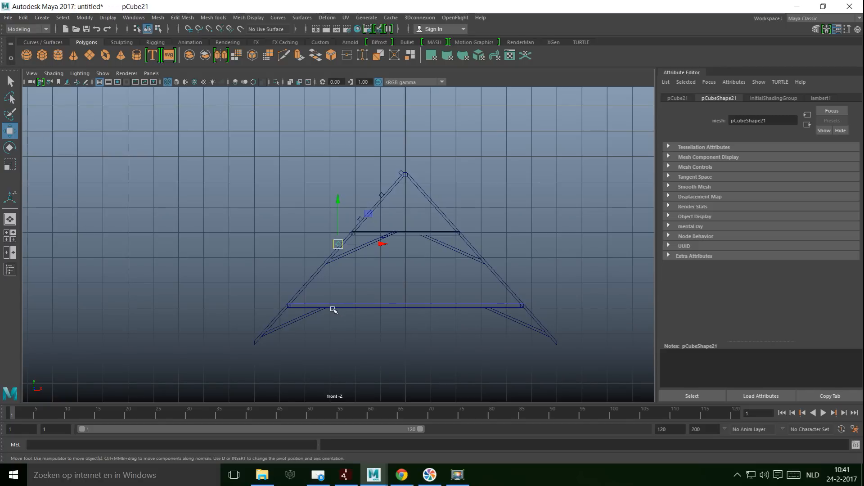
Step: Duplicate the tilted beam three more times with the same offset to continue the row down to the left rafter's foot
key("shift+d")
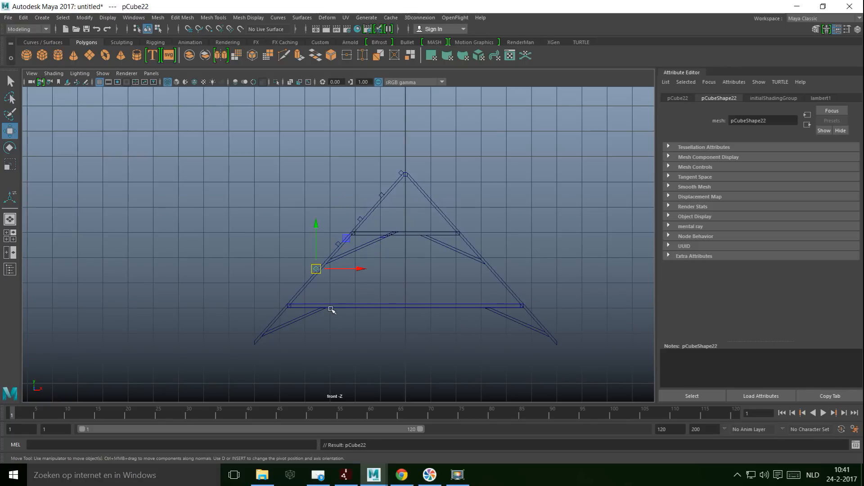
key("shift+d")
key("shift+d")
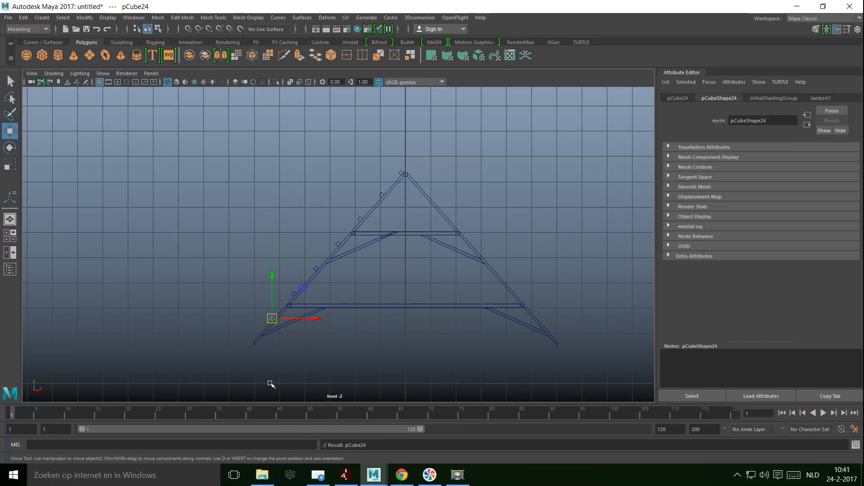
scroll(303, 319, "up", 5)
middle_click_drag(303, 316, 399, 220, "alt")
scroll(392, 270, "up", 3)
scroll(391, 271, "up", 3)
middle_click_drag(361, 309, 317, 268, "alt")
scroll(309, 293, "down", 8)
scroll(303, 296, "up", 5)
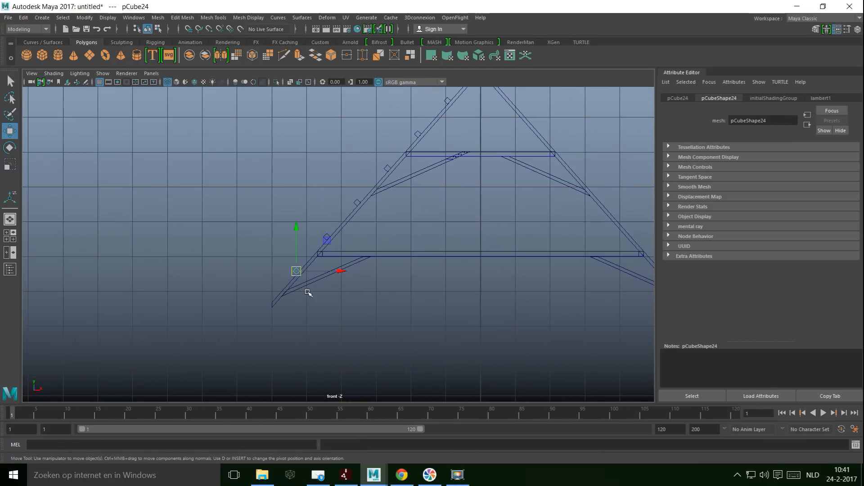
Step: Combine all seven tilted beams along the left rafter into one mesh and center its pivot
left_click(316, 232)
left_click(373, 166)
middle_click_drag(422, 185, 318, 330, "alt")
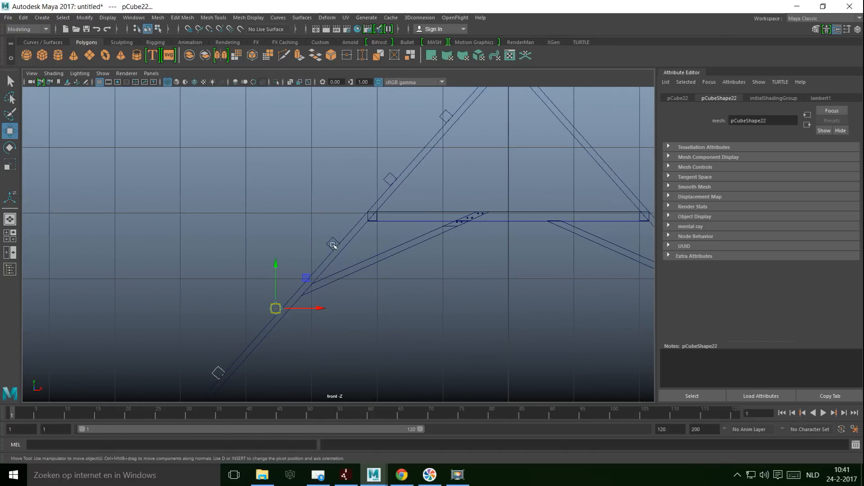
left_click(332, 243)
left_click(385, 181)
left_click(445, 117)
middle_click_drag(490, 192, 445, 276, "alt")
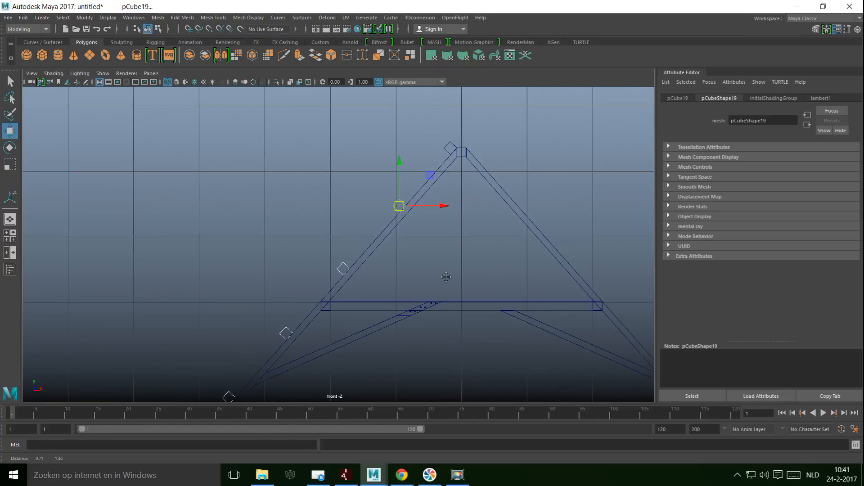
left_click(448, 148)
scroll(392, 250, "down", 5)
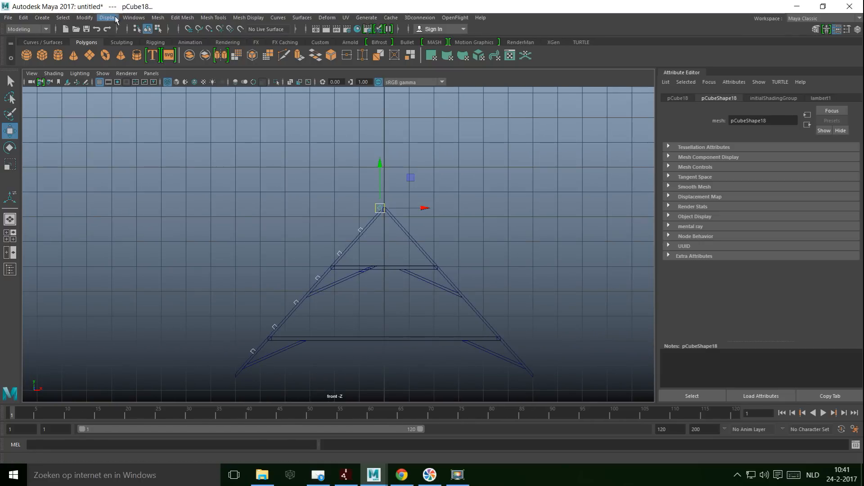
left_click(157, 18)
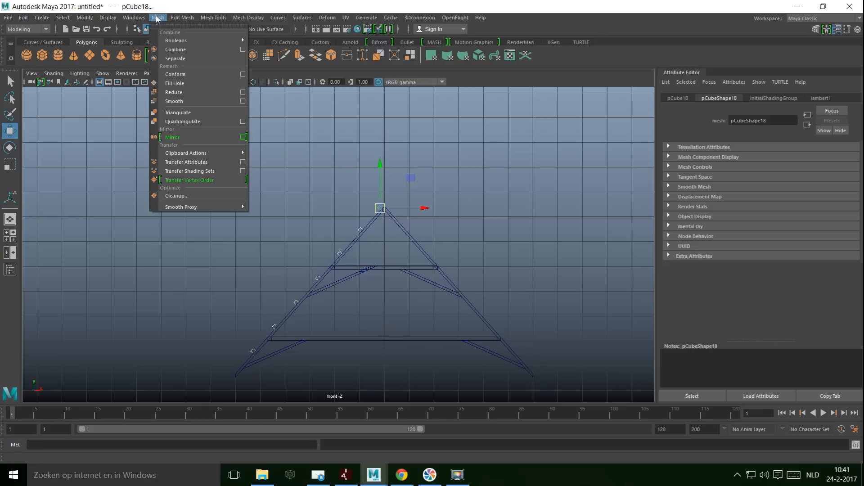
left_click(191, 49)
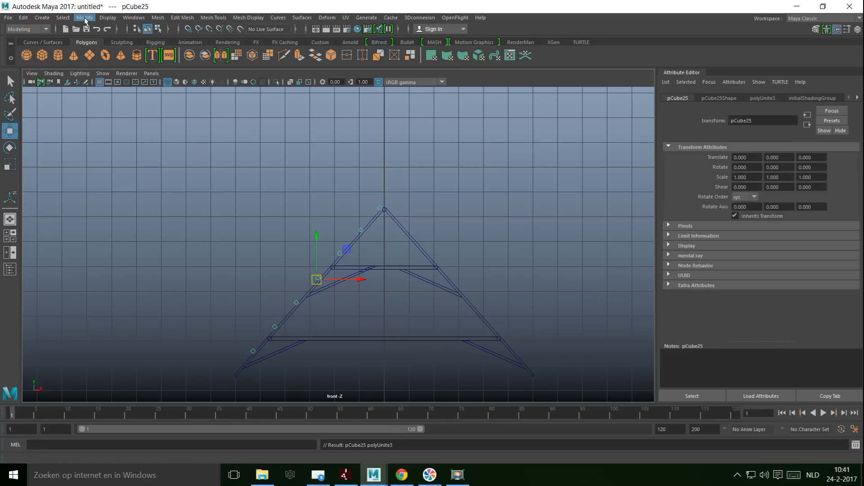
left_click(107, 17)
left_click(116, 85)
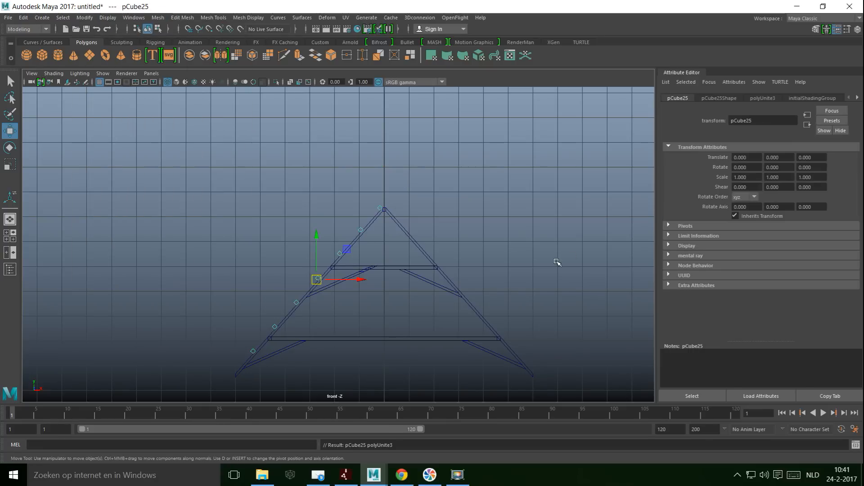
Step: Duplicate the combined row of tilted beams and rotate the copy 180 degrees about Y
key("ctrl+d")
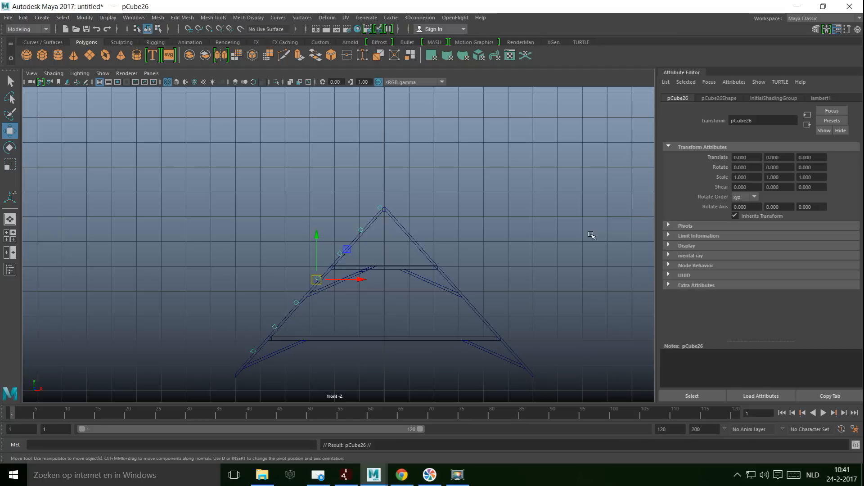
key("e")
left_click_drag(290, 280, 426, 282)
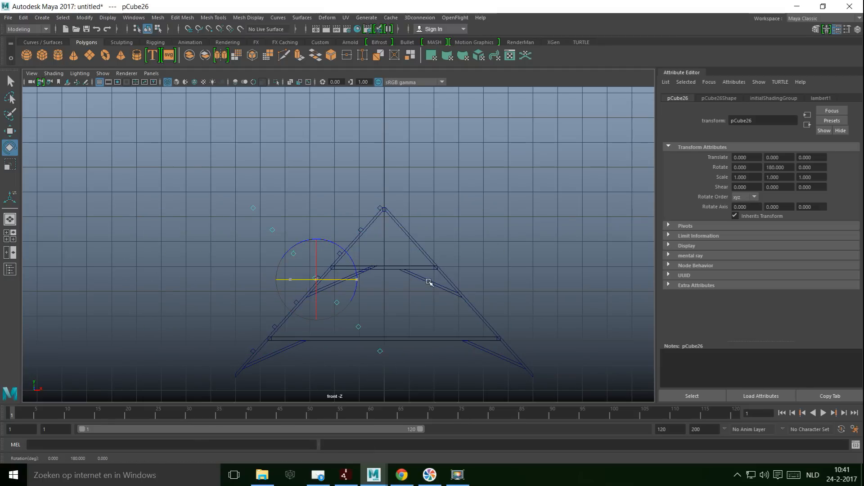
Step: Move the rotated row of beams along X to 5.473 so it lies along the right rafter's outer edge
key("w")
left_click_drag(349, 279, 496, 306)
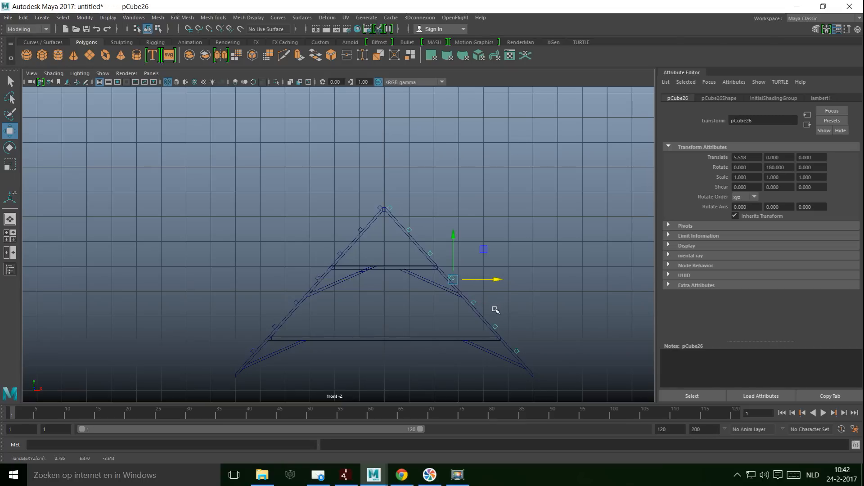
scroll(493, 315, "up", 3)
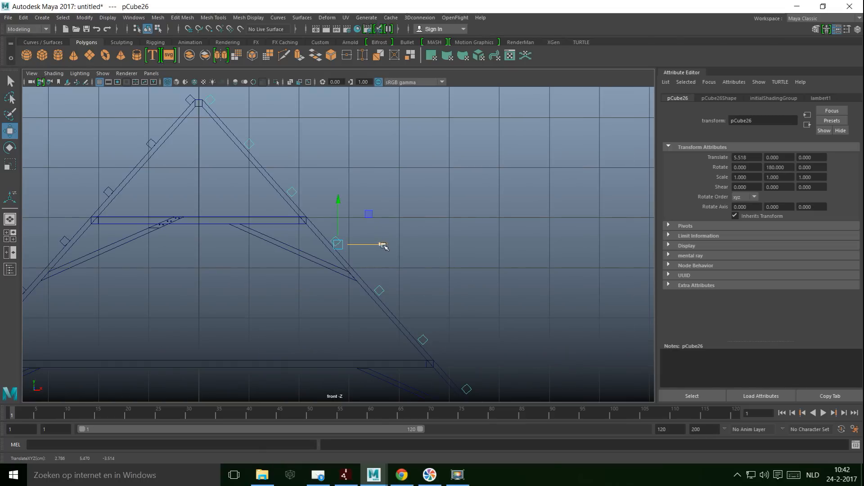
left_click_drag(391, 245, 389, 245)
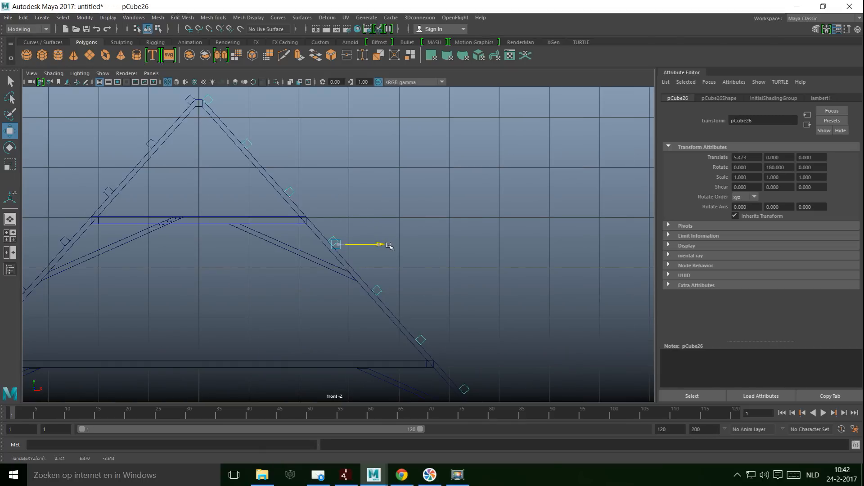
Step: Examine the roof structure in the perspective view, checking the beam rows and cross-beams from several angles
key("space")
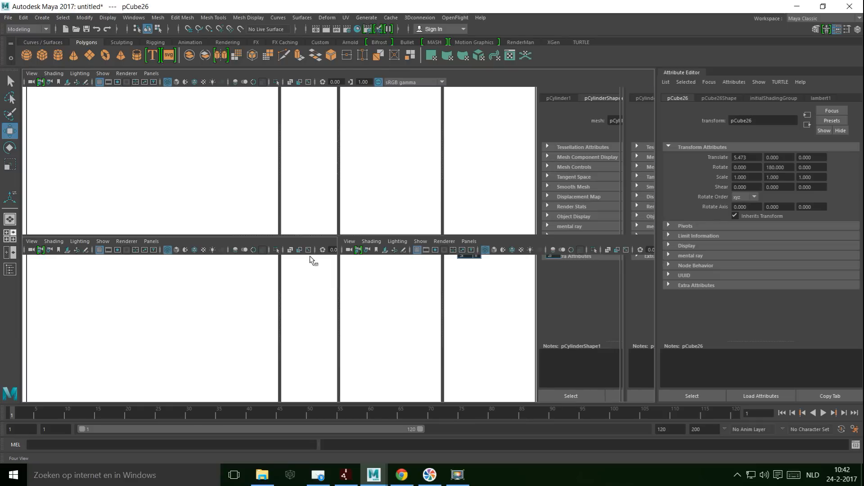
key("space")
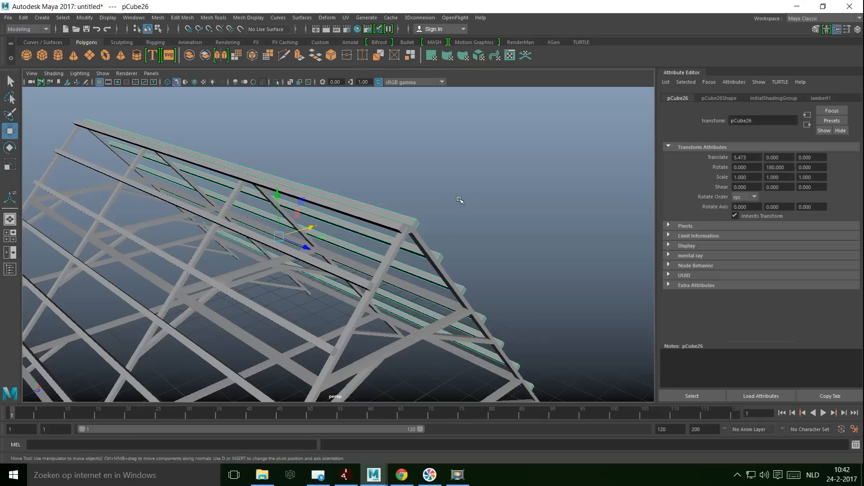
left_click_drag(453, 253, 409, 268, "alt")
scroll(428, 278, "up", 5)
middle_click_drag(435, 296, 474, 201, "alt")
mouse_move(437, 288)
left_mouse_down("alt")
mouse_move(459, 284)
mouse_move(438, 298)
left_mouse_up("alt")
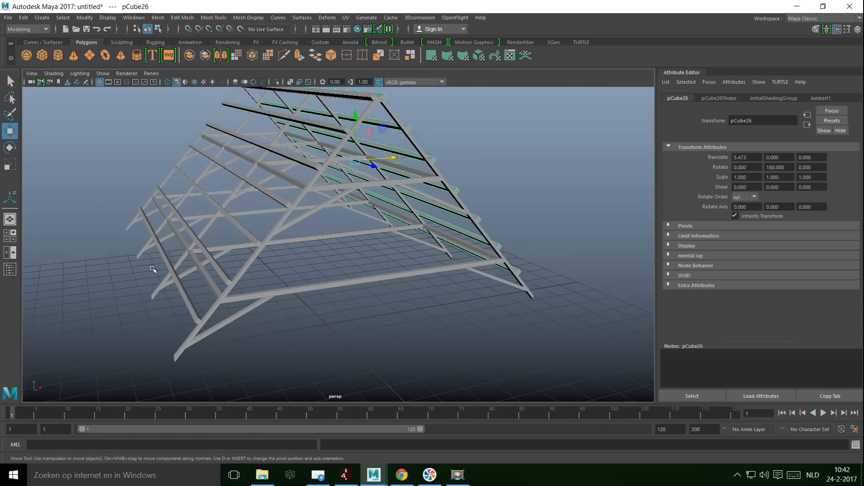
left_click(354, 282)
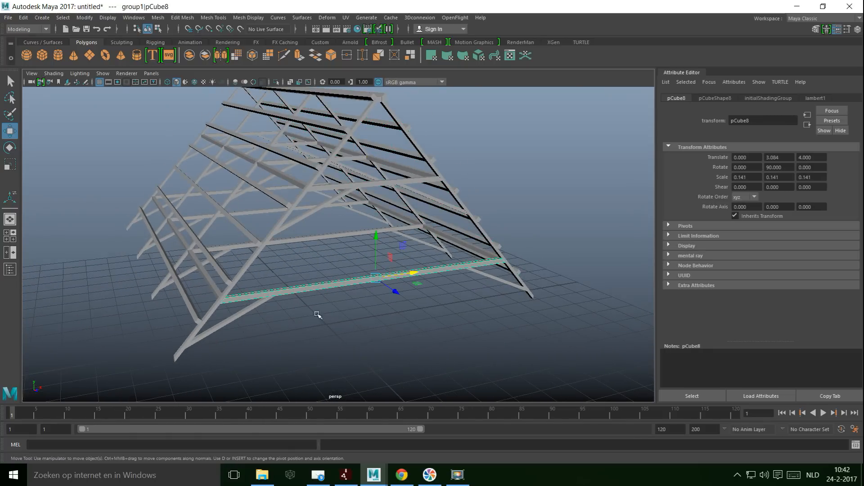
left_click_drag(317, 314, 352, 233, "alt")
left_click_drag(386, 157, 455, 257, "alt")
Step: Duplicate the ridge beam and rotate the copy 90 degrees about X so it stands upright
left_click(321, 209)
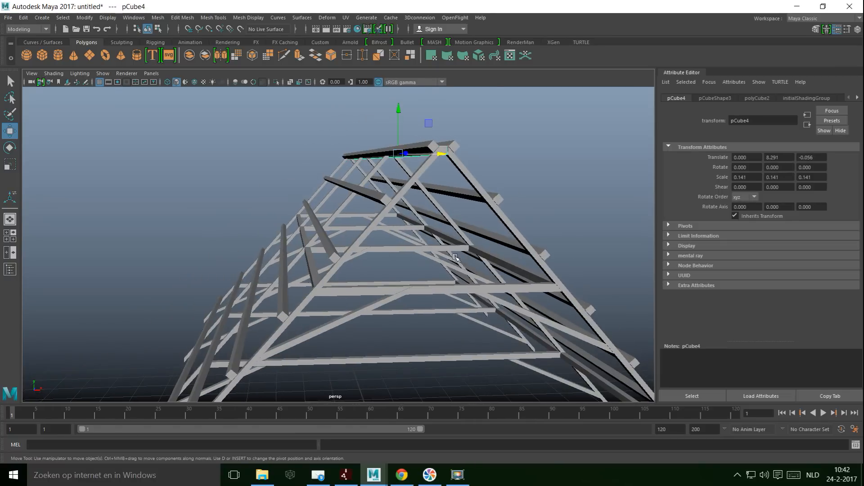
key("ctrl+d")
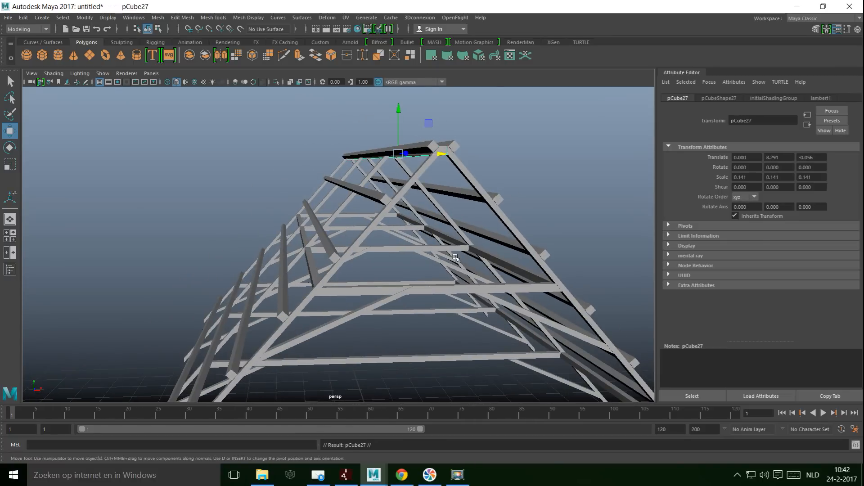
key("e")
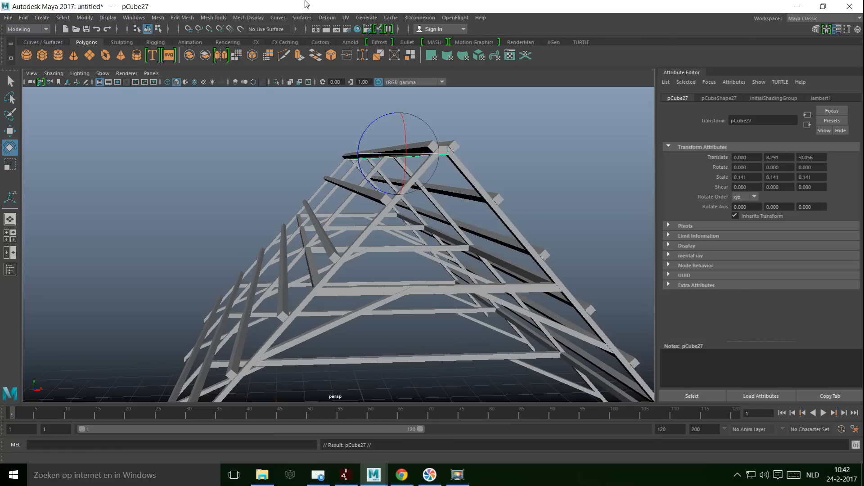
left_click_drag(409, 135, 407, 261)
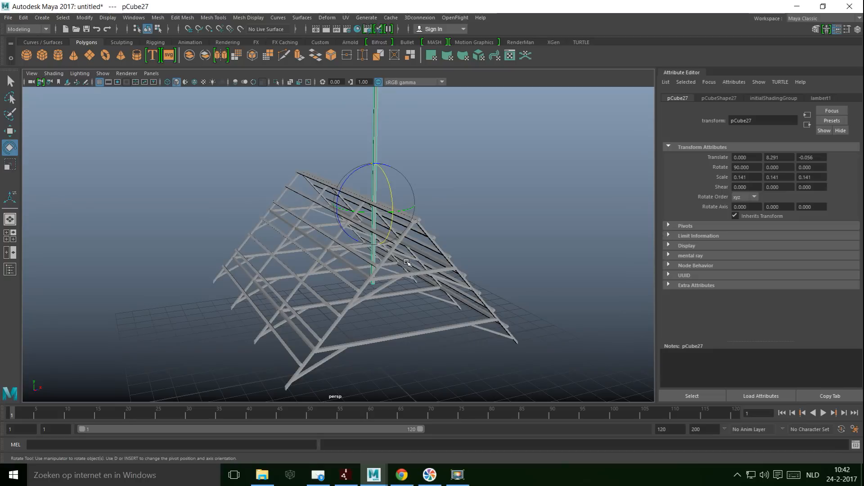
Step: Move the upright beam below the left rafter's foot in the front view, at X -5.627, Y -9.040
key("w")
left_click_drag(374, 162, 371, 389)
left_click(13, 238)
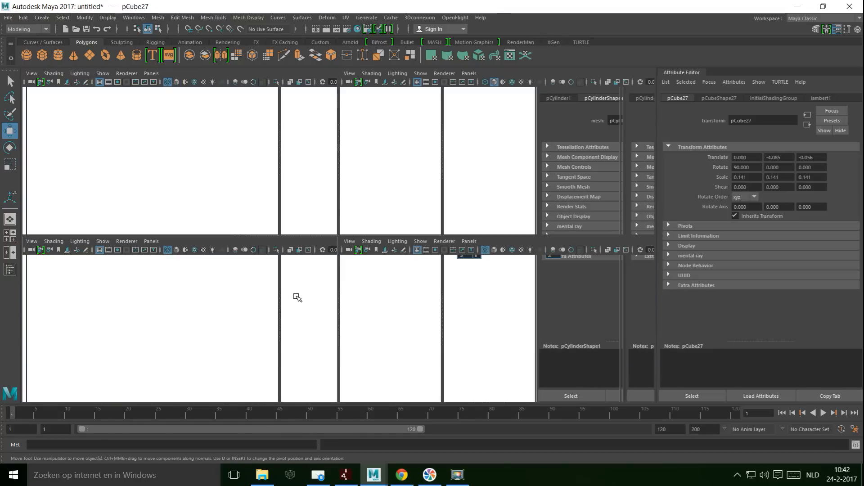
key("space")
scroll(295, 296, "down", 5)
left_click_drag(335, 339, 341, 402)
left_click_drag(345, 439, 346, 439)
middle_click_drag(413, 355, 484, 236, "alt")
left_click_drag(451, 361, 336, 364)
Step: Shorten the upright post beneath the left rafter by raising its bottom vertices to about Y -2.9
scroll(332, 358, "down", 2)
right_click(302, 363)
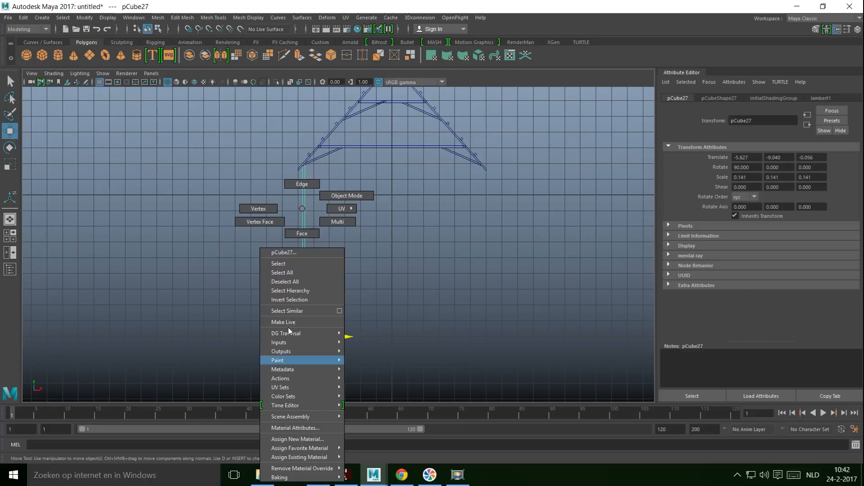
right_click_drag(262, 217, 264, 210)
scroll(268, 225, "down", 3)
left_click_drag(289, 326, 359, 381)
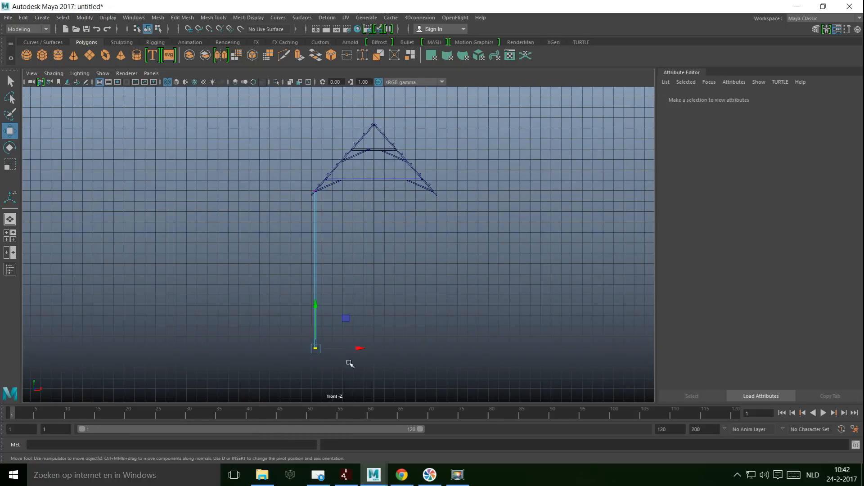
left_click_drag(314, 303, 329, 200)
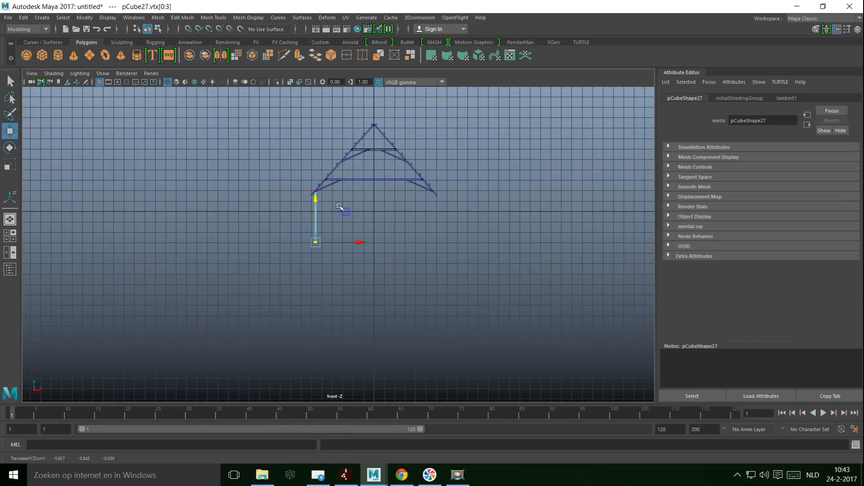
Step: Lower the post's top vertices individually so its top end follows the slope under the left diagonal brace
scroll(347, 246, "up", 5)
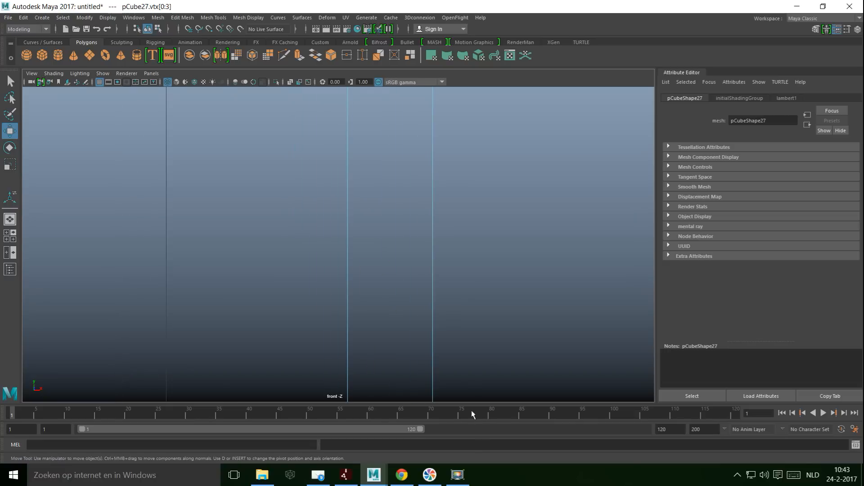
middle_click_drag(458, 227, 452, 341, "alt")
scroll(467, 315, "up", 12)
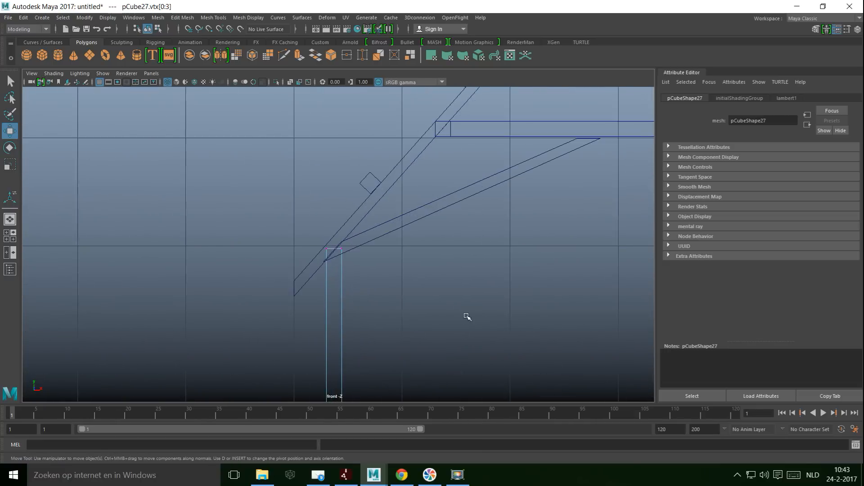
scroll(467, 313, "up", 2)
left_click_drag(269, 245, 350, 284)
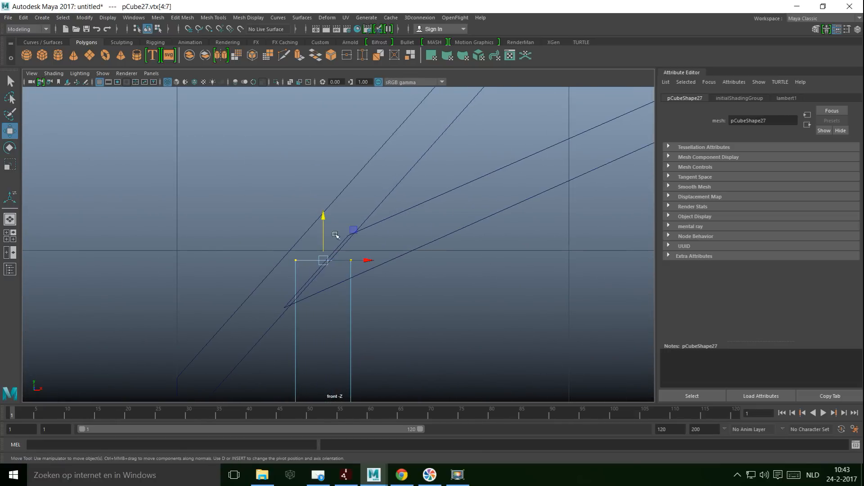
left_click_drag(326, 218, 325, 231)
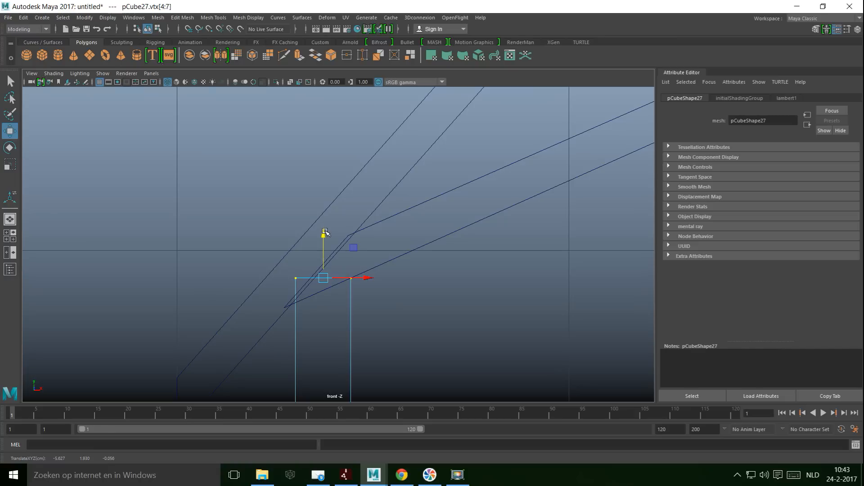
left_click_drag(276, 271, 307, 288)
left_click_drag(296, 236, 297, 262)
scroll(299, 270, "down", 5)
scroll(299, 276, "up", 4)
middle_click_drag(284, 308, 128, 235, "alt")
scroll(271, 255, "down", 4)
middle_click_drag(294, 257, 334, 270, "alt")
left_click(212, 216)
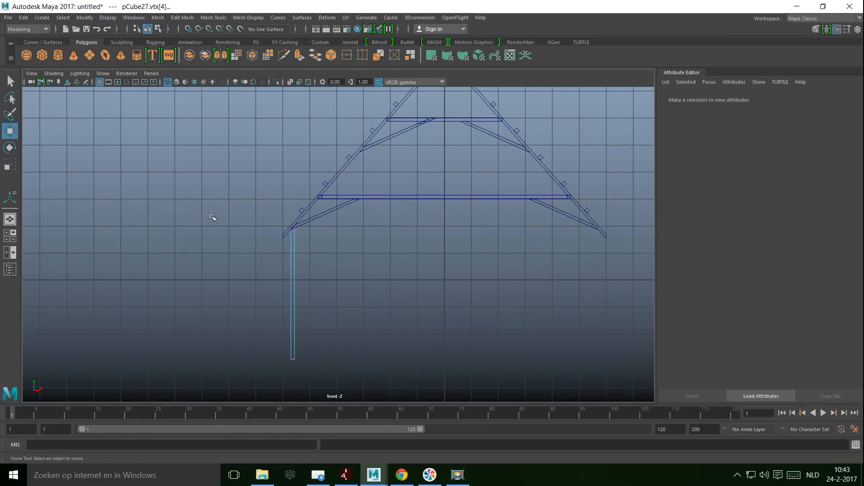
Step: Duplicate the lower-left diagonal brace and move the copy straight down to Y 0.845
left_click(334, 212)
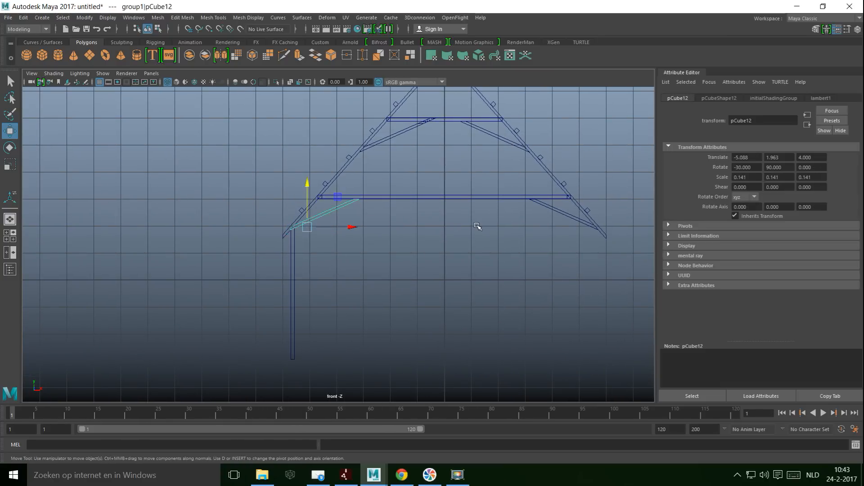
key("w")
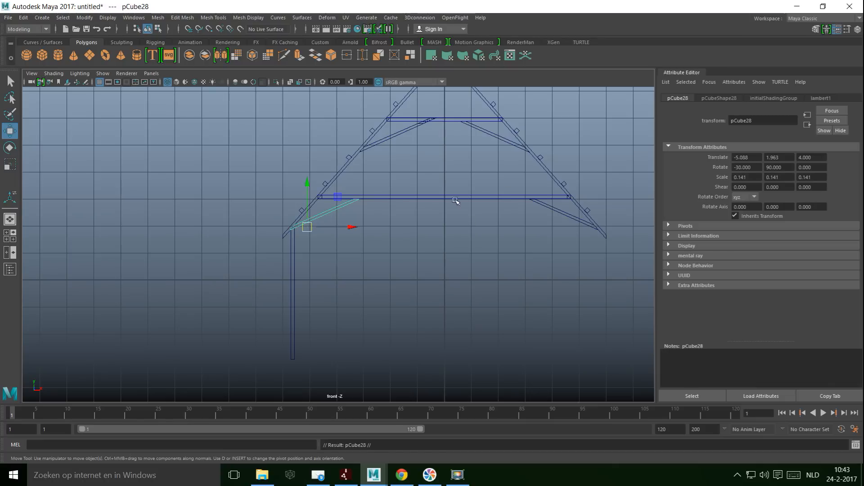
left_click_drag(306, 182, 307, 213)
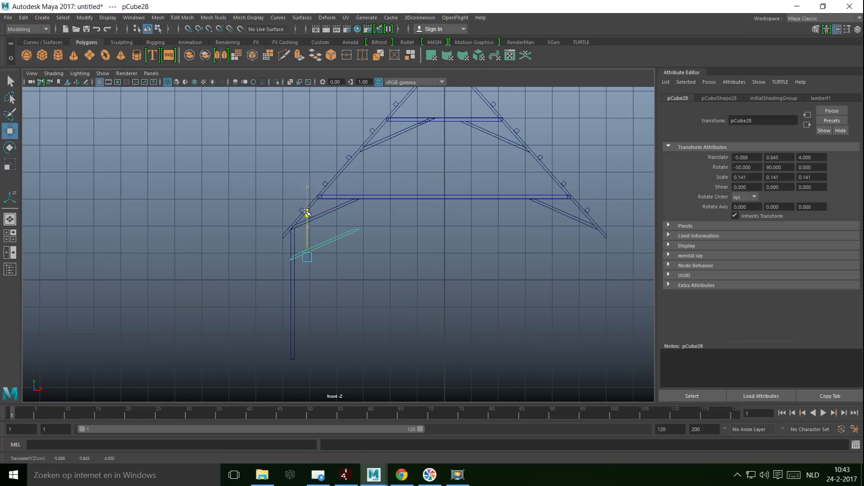
Step: Reshape the copied brace into a short steep strut by moving its upper vertices under the diagonal brace and shifting its lower vertices
scroll(327, 232, "up", 5)
right_click_drag(379, 209, 342, 210)
left_click_drag(361, 195, 253, 232)
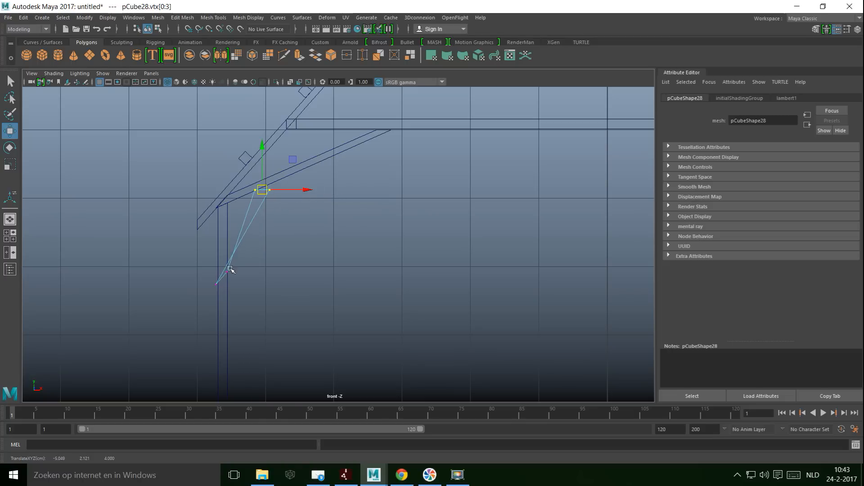
left_click_drag(193, 263, 263, 325)
left_click_drag(260, 283, 307, 288)
left_click_drag(273, 266, 280, 292)
left_click(330, 273)
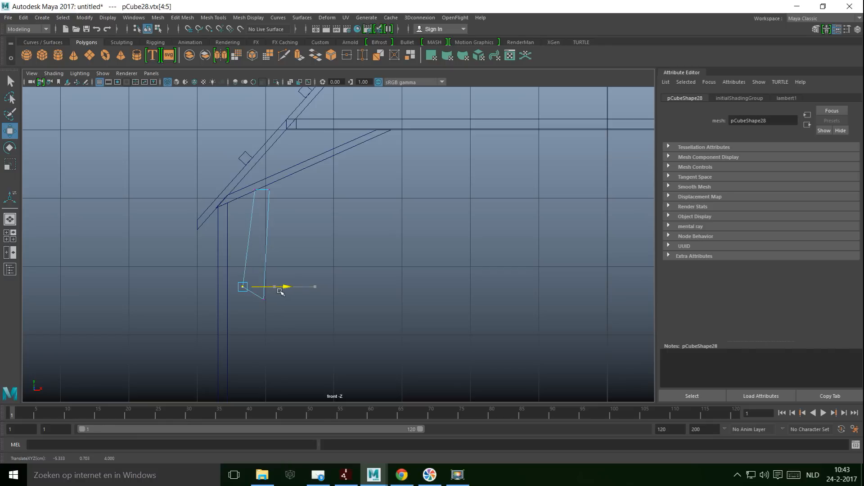
Step: Align the short strut's two upper corners with the underside of the diagonal brace
scroll(298, 201, "up", 5)
middle_click_drag(303, 208, 454, 276, "alt")
scroll(454, 274, "up", 4)
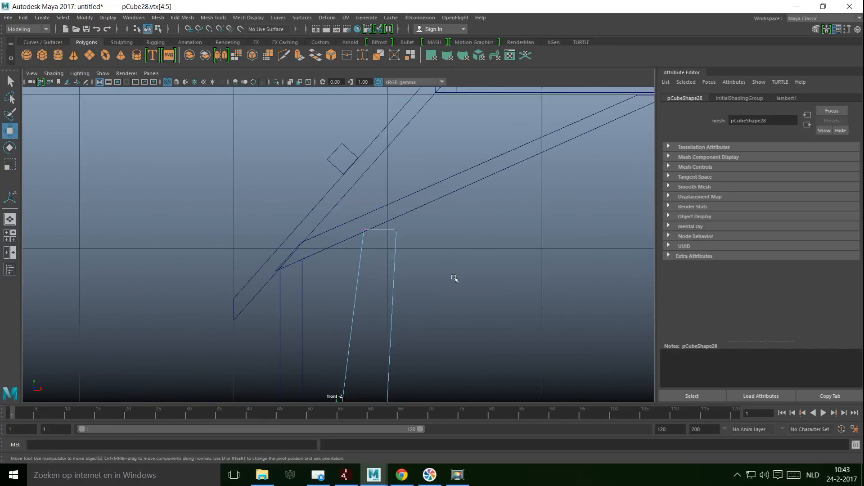
left_click_drag(357, 217, 378, 234)
left_click_drag(370, 189, 367, 189)
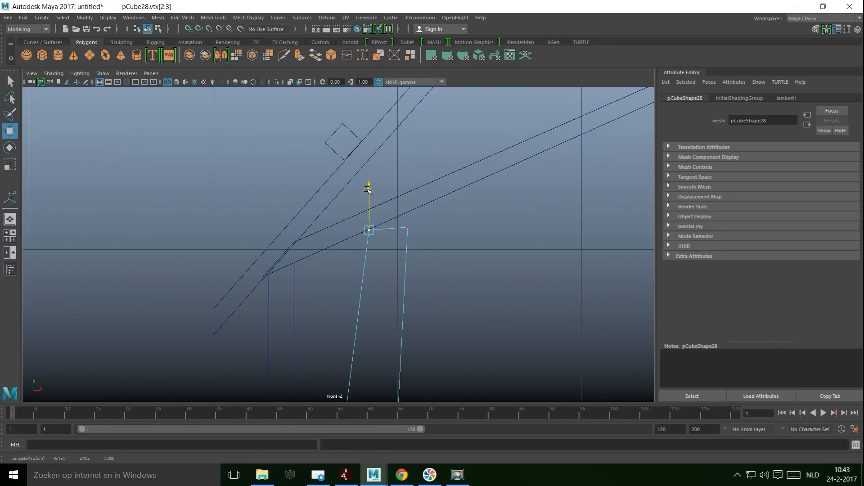
left_click_drag(399, 218, 423, 251)
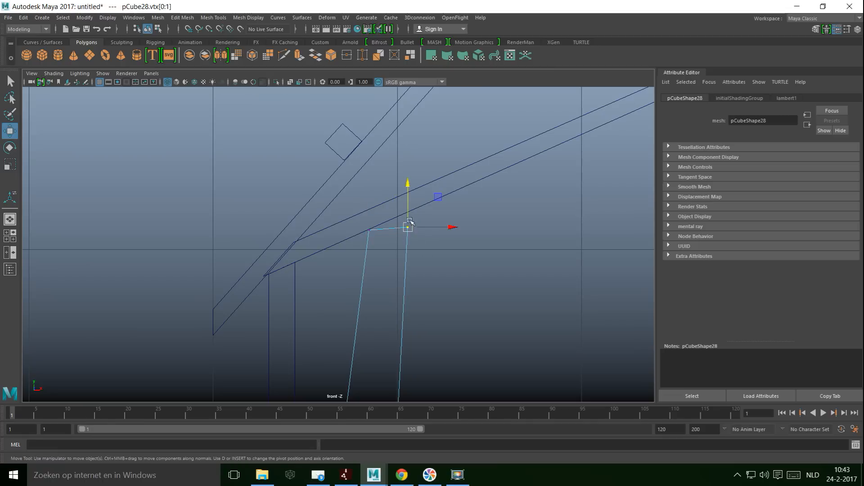
left_click_drag(408, 183, 406, 171)
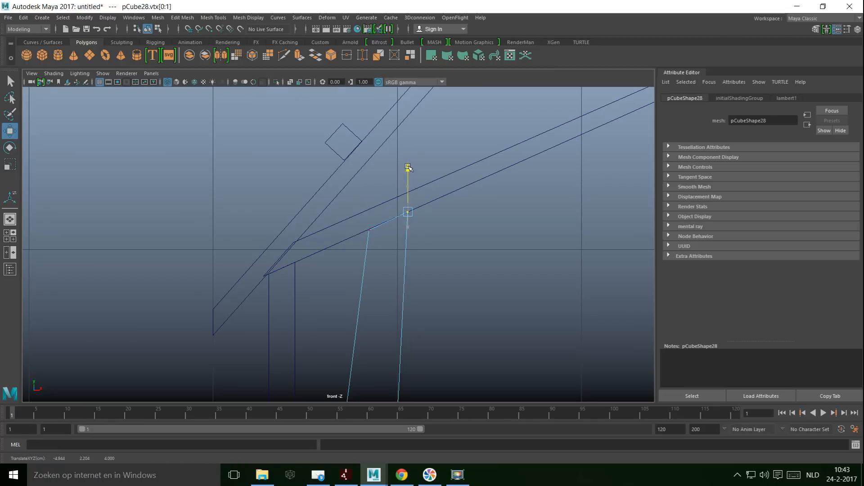
scroll(408, 235, "down", 8)
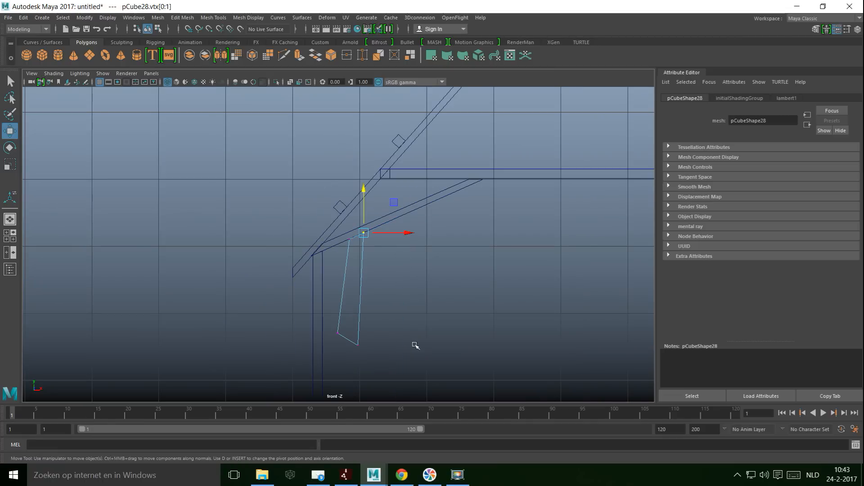
Step: Move the short strut's lower corners onto the post's inner face so its end sits flush against the post
left_click_drag(354, 346, 324, 313)
left_click(420, 290)
left_click(339, 297)
scroll(390, 342, "up", 7)
middle_click_drag(377, 344, 429, 245, "alt")
scroll(431, 252, "up", 6)
left_click_drag(433, 324, 433, 326)
left_click_drag(396, 281, 396, 234)
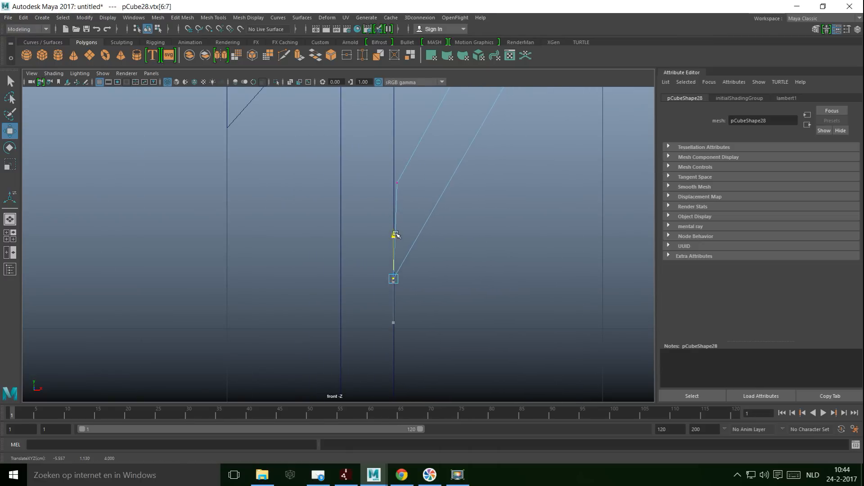
left_click(397, 182)
left_click_drag(441, 183, 436, 185)
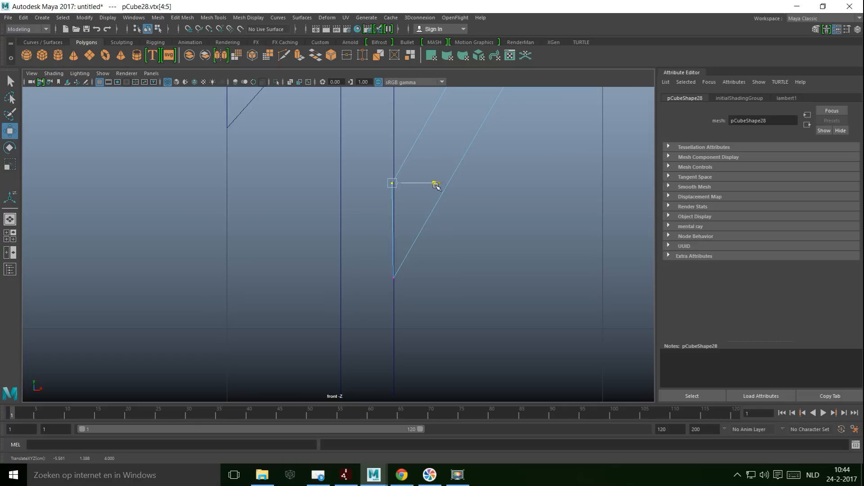
scroll(428, 304, "down", 6)
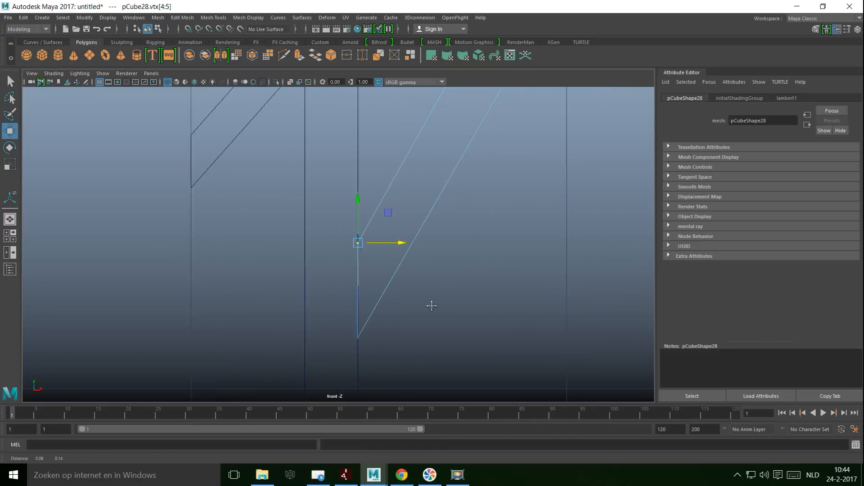
scroll(438, 332, "down", 8)
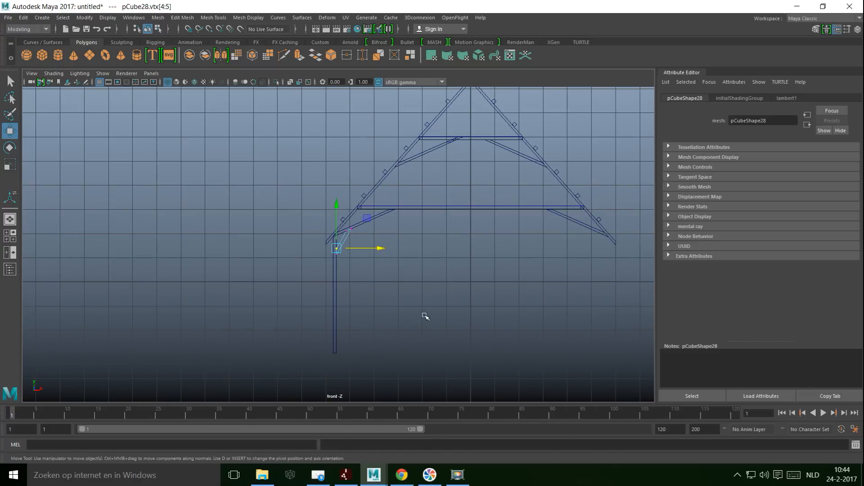
Step: Combine the upright post and the short strut into one mesh
scroll(425, 318, "up", 5)
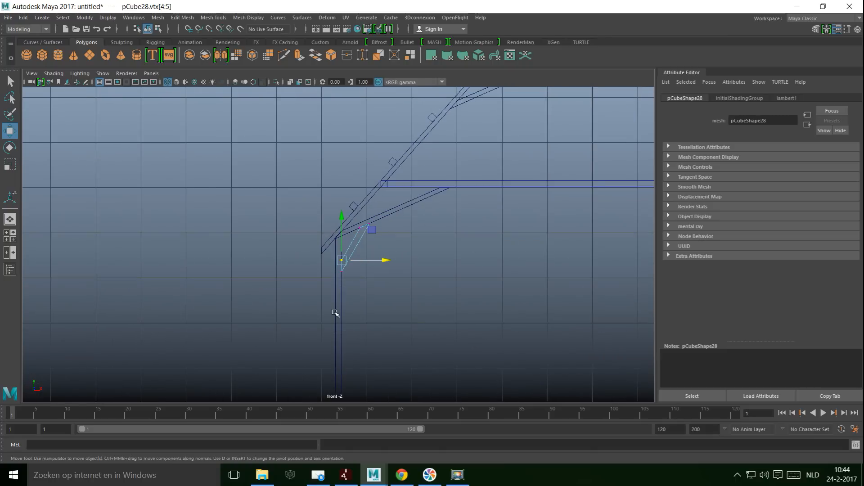
left_click(335, 313)
left_click(358, 246)
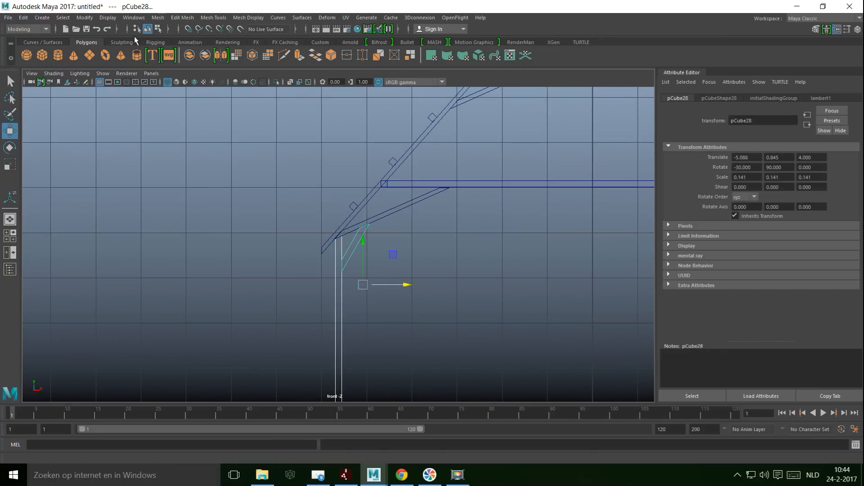
left_click(159, 19)
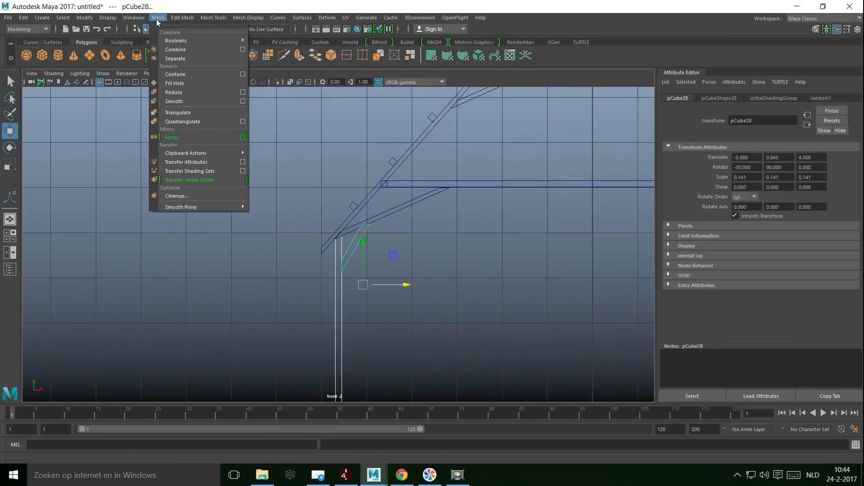
left_click(189, 49)
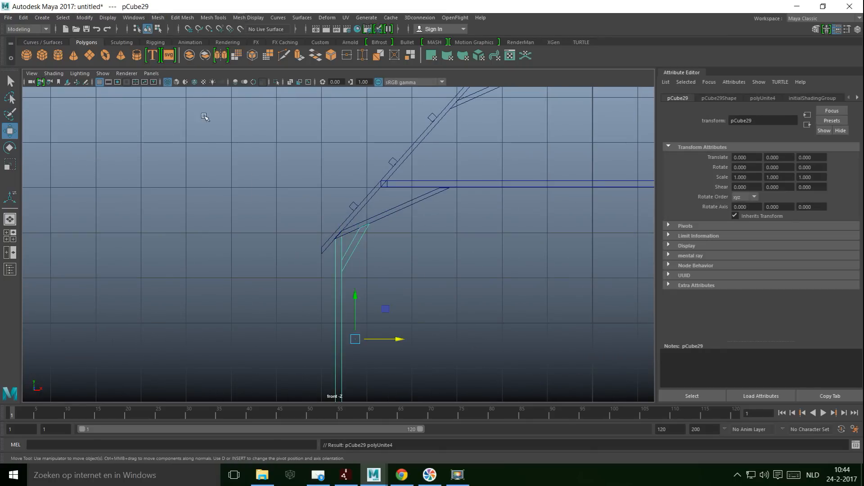
Step: Separate the combined post and strut into individual objects again
left_click(10, 235)
key("space")
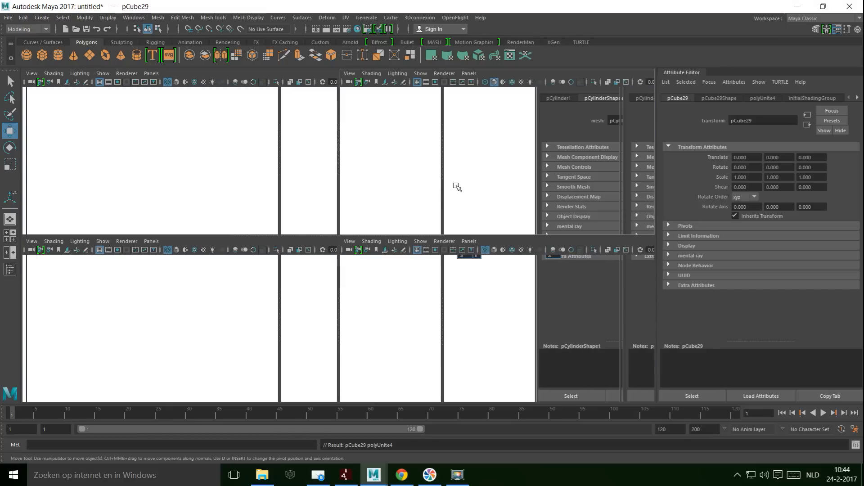
left_click_drag(324, 274, 375, 233, "alt")
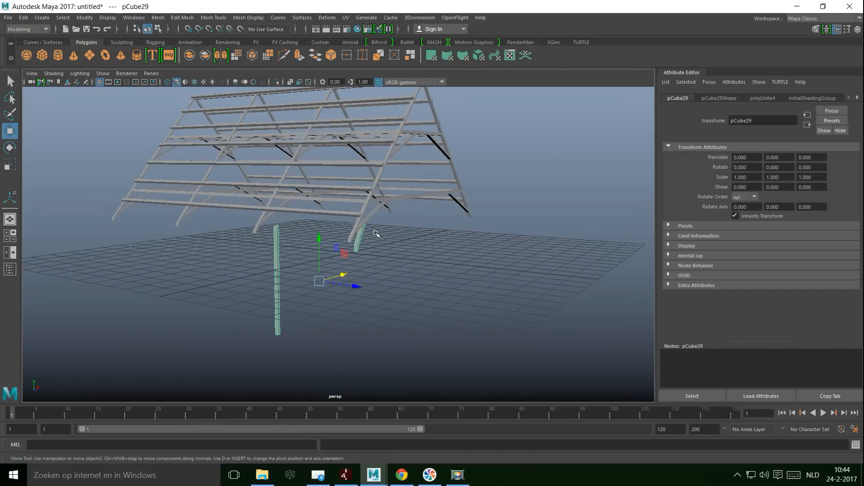
left_click(385, 270)
left_click(358, 248)
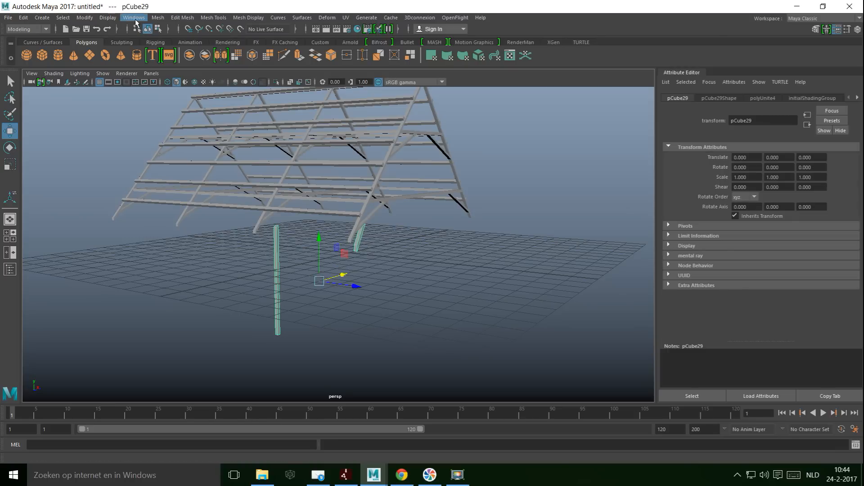
left_click(159, 18)
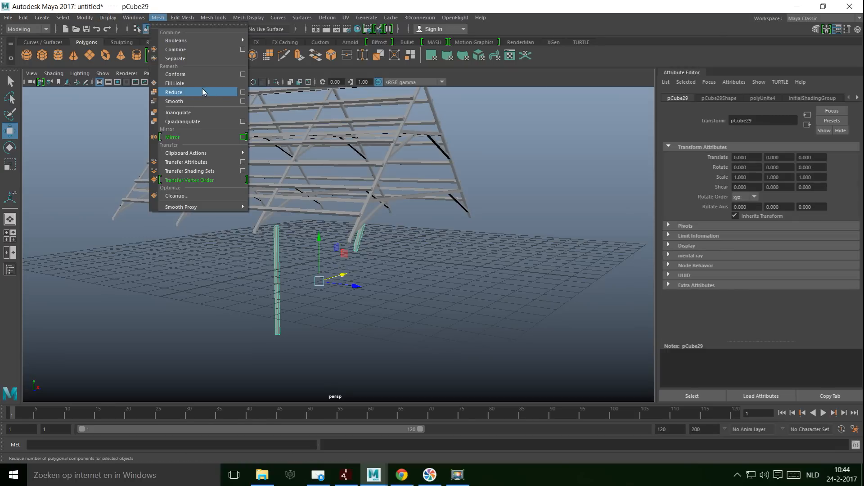
left_click(188, 59)
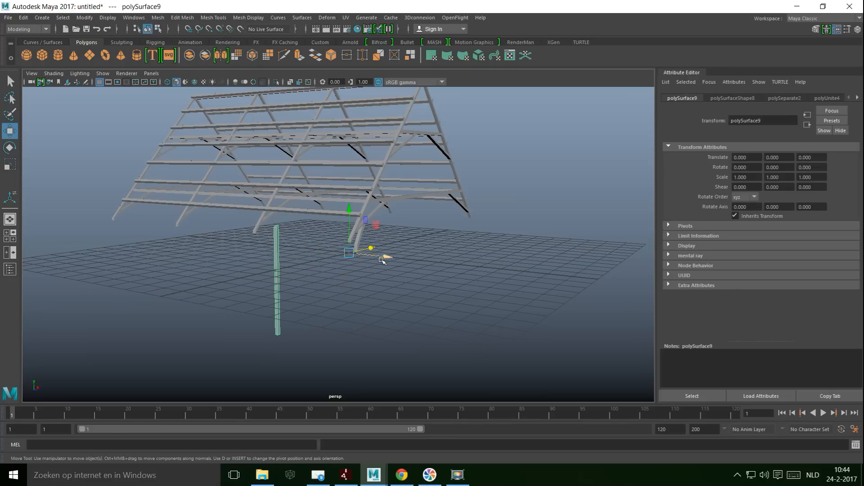
Step: Move the upright post about 4.11 units along Z so it stands beside the short strut at the outer A-frame
left_click_drag(382, 261, 459, 299)
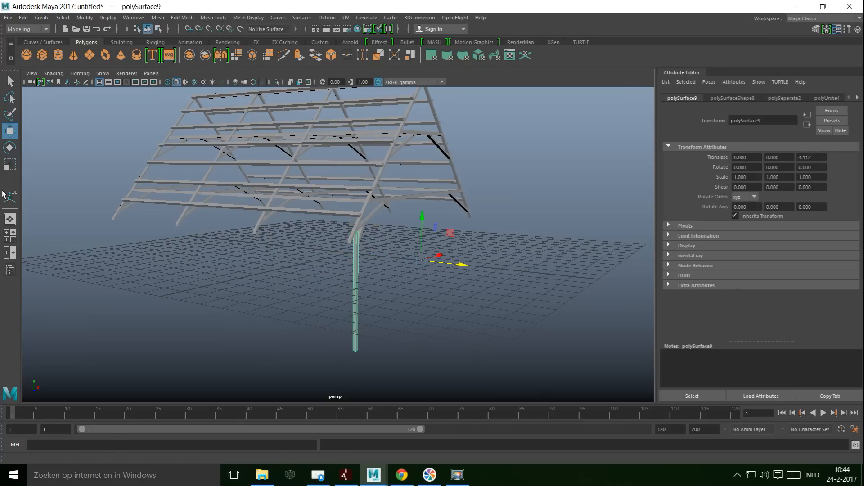
key("space")
key("space")
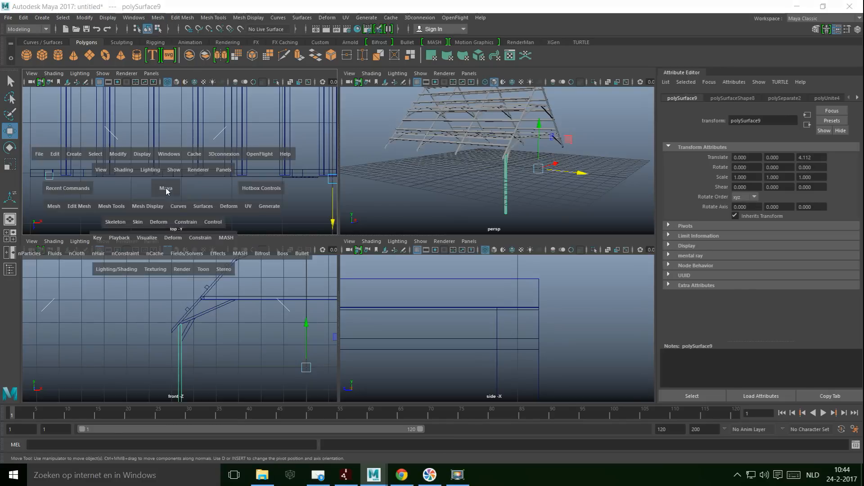
key("space")
scroll(361, 278, "down", 10)
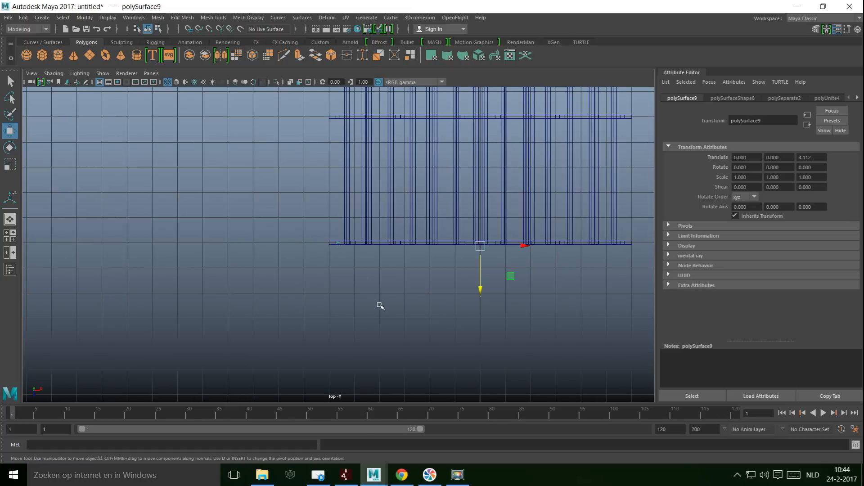
scroll(375, 308, "up", 2)
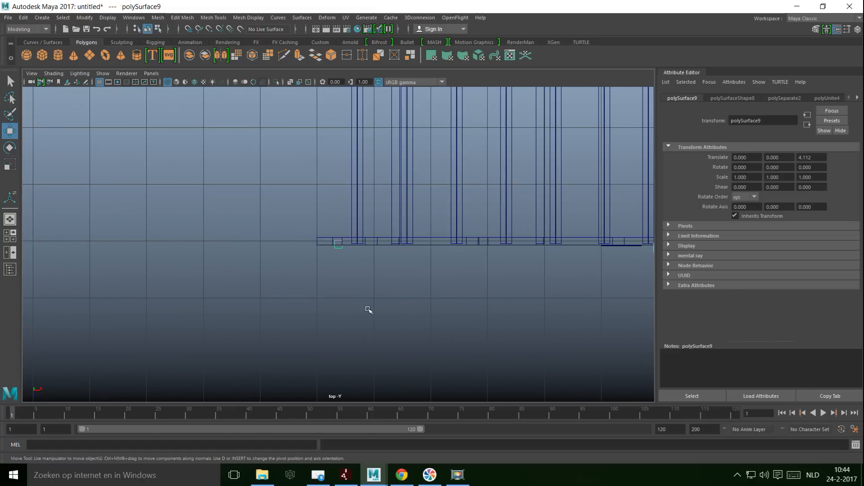
left_click(9, 239)
key("space")
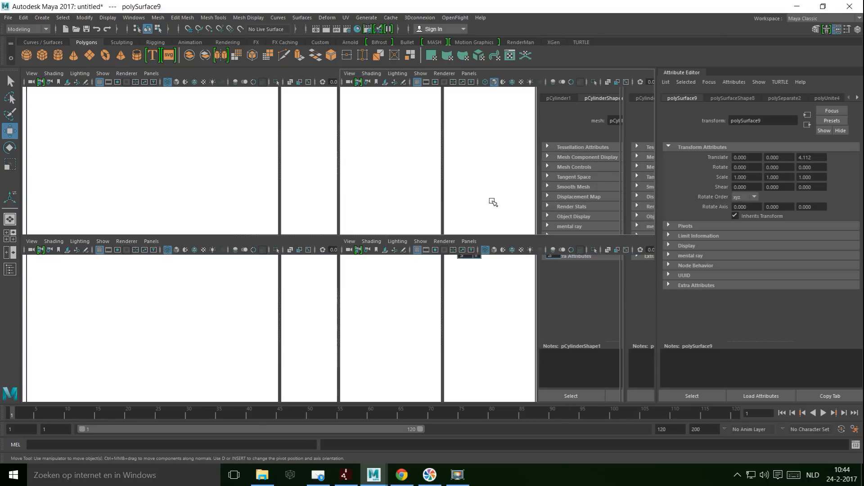
scroll(492, 211, "up", 4)
scroll(488, 212, "down", 2)
left_click_drag(431, 228, 457, 229, "alt")
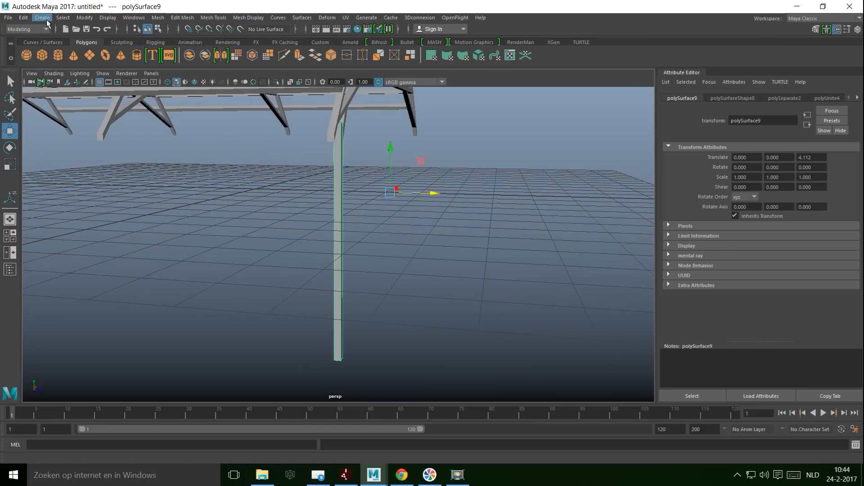
Step: Center the upright post's pivot and combine the repositioned post with the short strut into one mesh
left_click(84, 17)
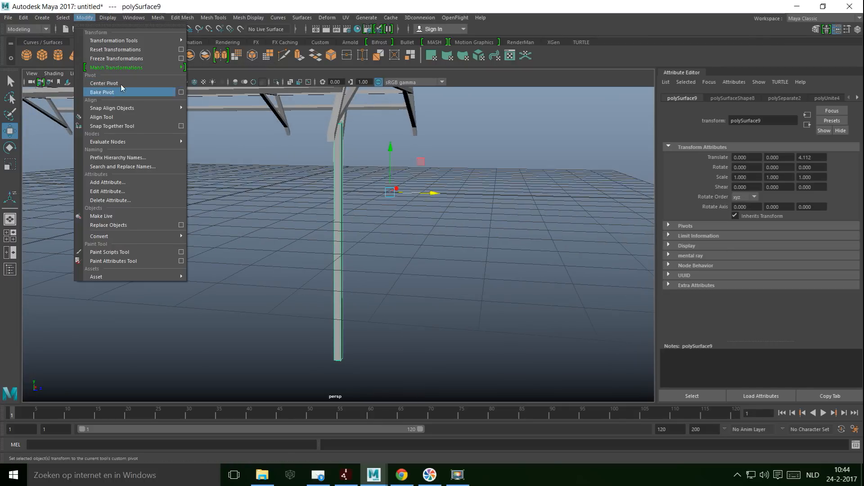
left_click(106, 91)
scroll(294, 201, "up", 4)
middle_click_drag(327, 188, 364, 287, "alt")
left_click_drag(419, 349, 342, 230)
left_click(332, 153)
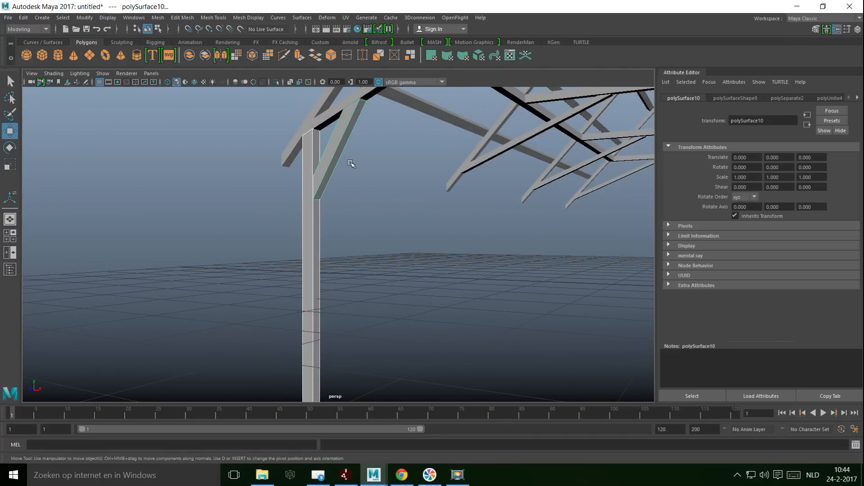
left_click(157, 18)
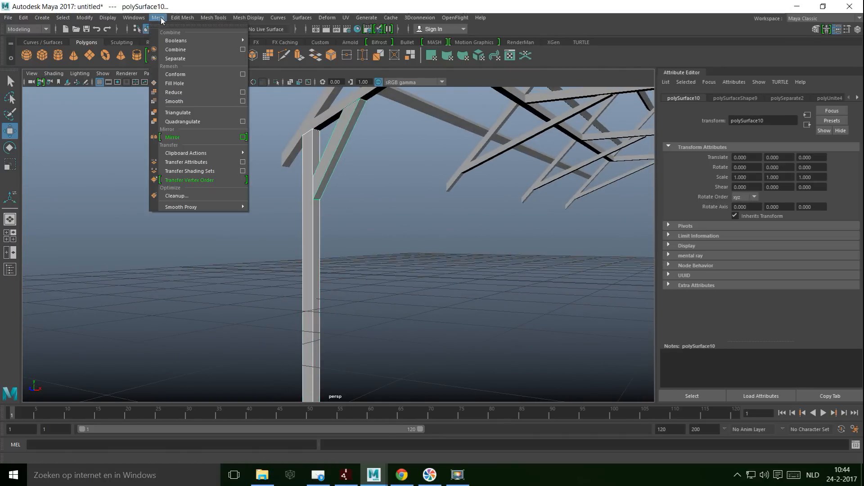
left_click(188, 51)
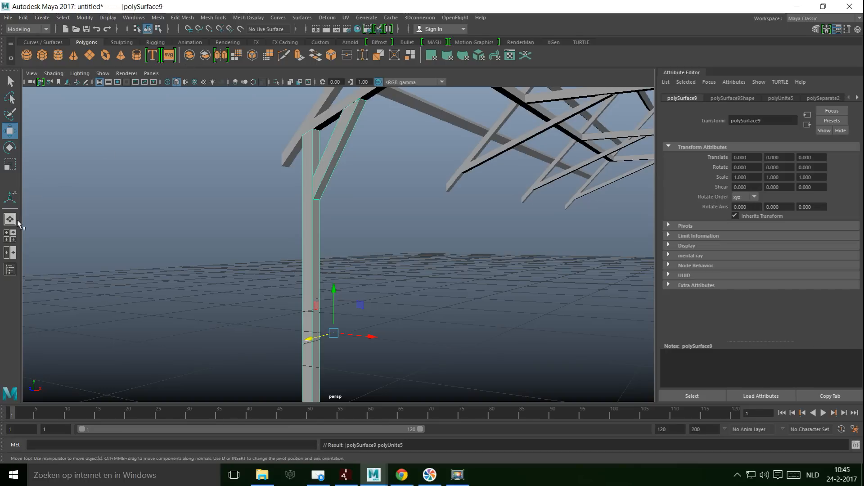
Step: Duplicate the combined post and strut and move the copy about 1.95 units along X
left_click(6, 233)
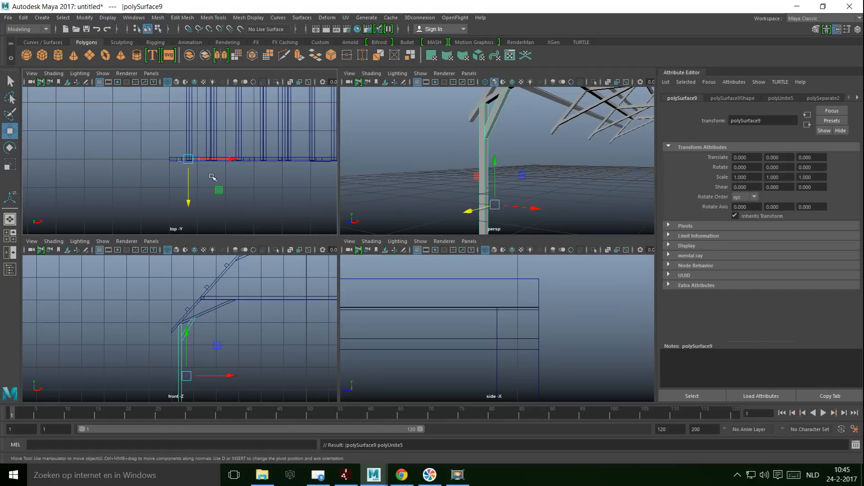
key("space")
key("ctrl+d")
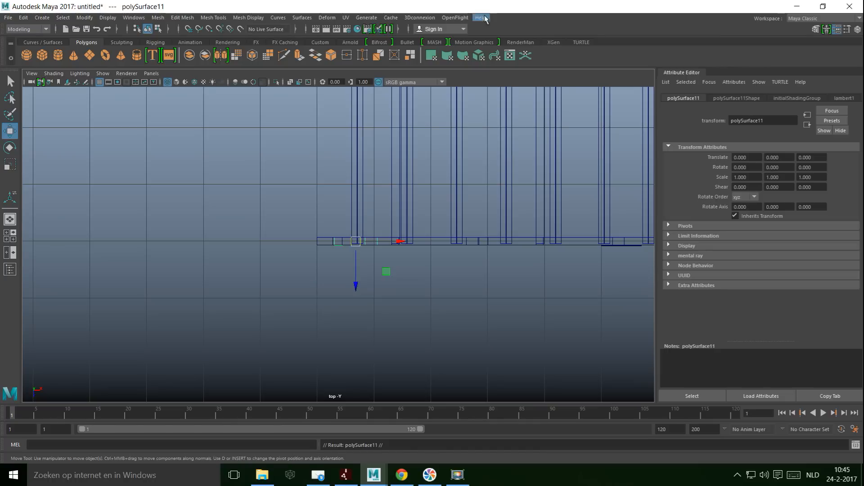
left_click_drag(401, 241, 510, 241)
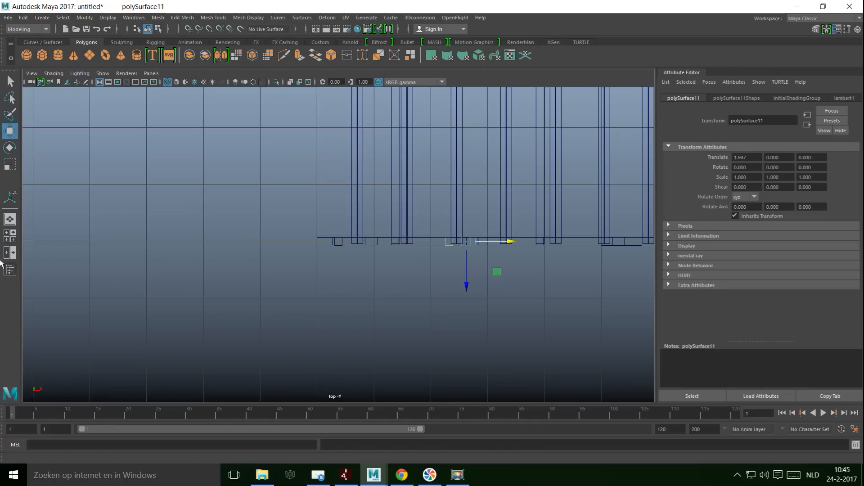
Step: Move the duplicated post along Z to about -5.008, lining it up with the second A-frame
left_click(12, 240)
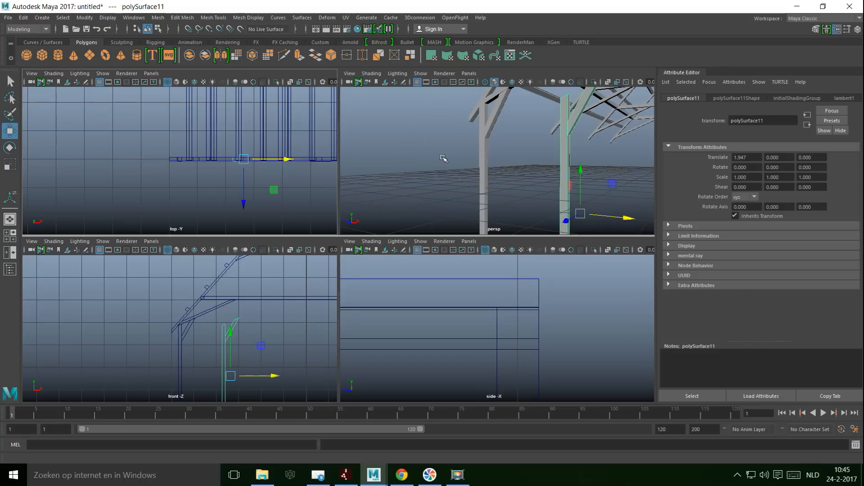
scroll(455, 345, "down", 5)
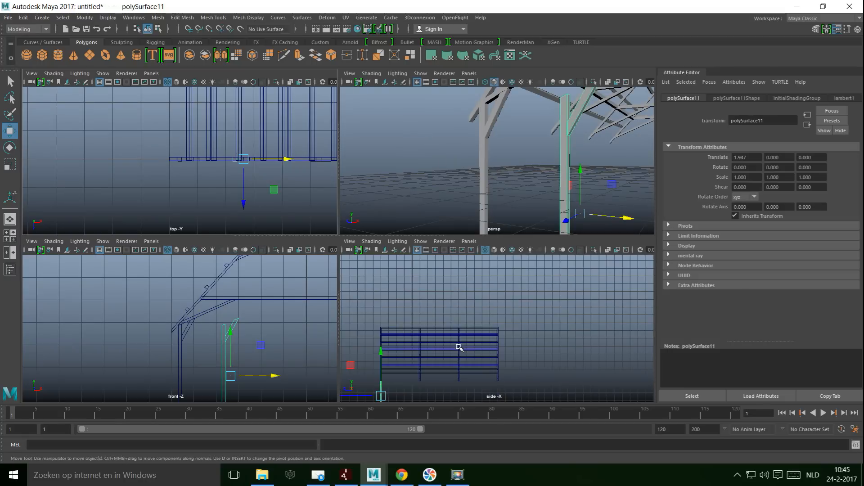
key("space")
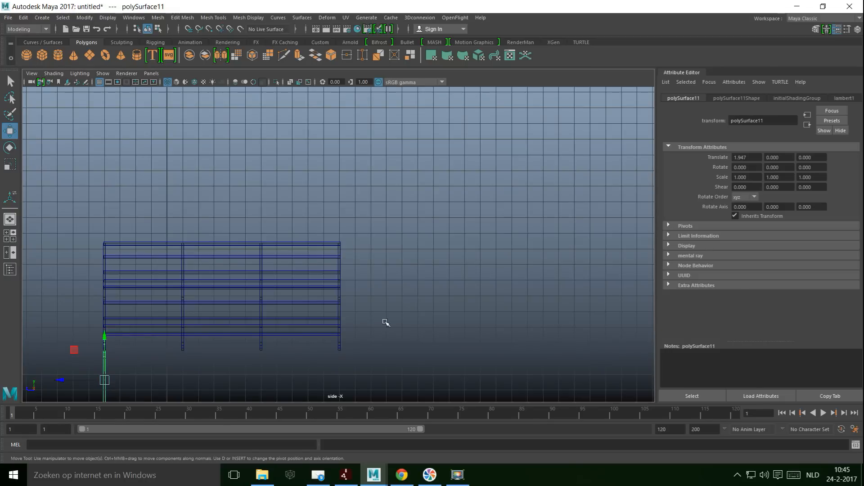
middle_click_drag(386, 323, 470, 220, "alt")
scroll(388, 284, "up", 6)
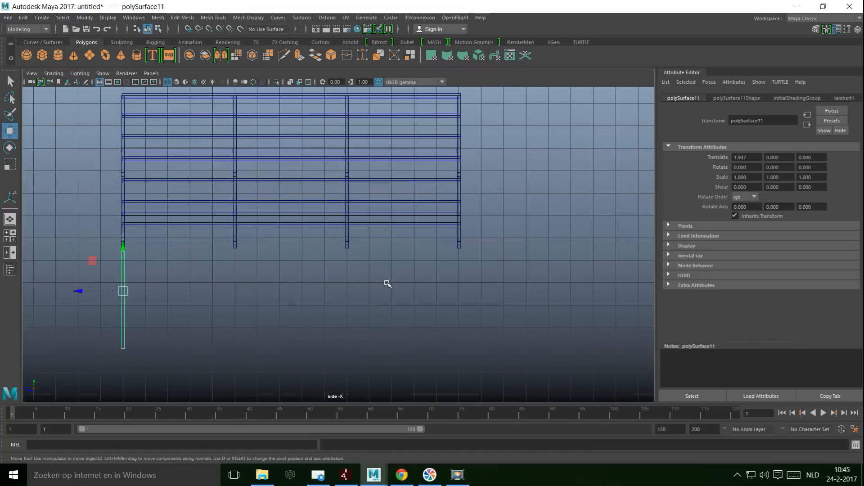
left_click_drag(30, 306, 179, 355)
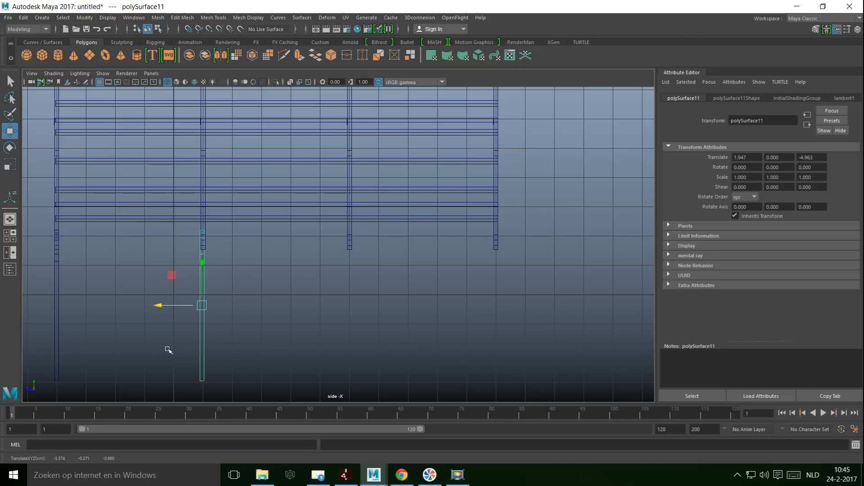
scroll(177, 338, "up", 8)
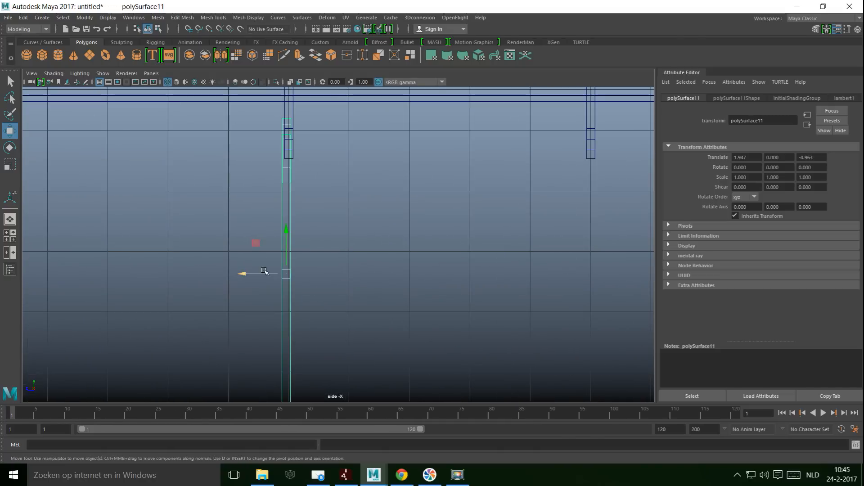
left_click_drag(249, 274, 251, 275)
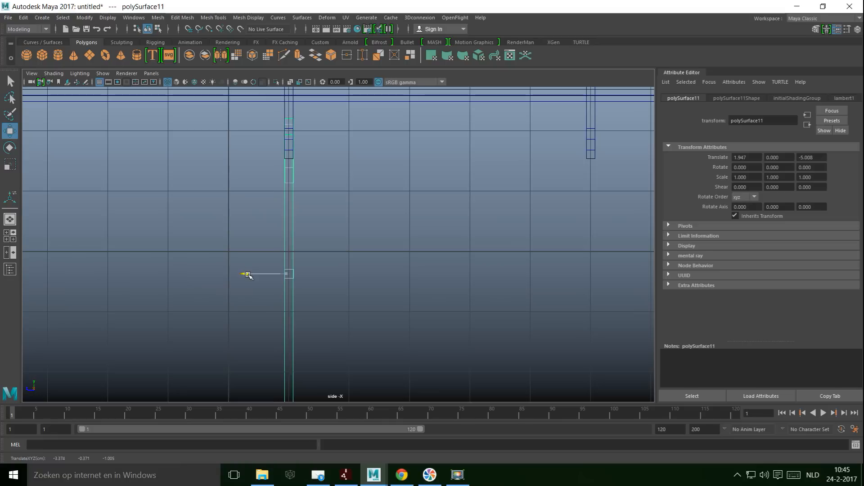
Step: Repeat the duplication with the same transform twice to add posts at the third and fourth A-frames
key("shift+d")
key("shift+d")
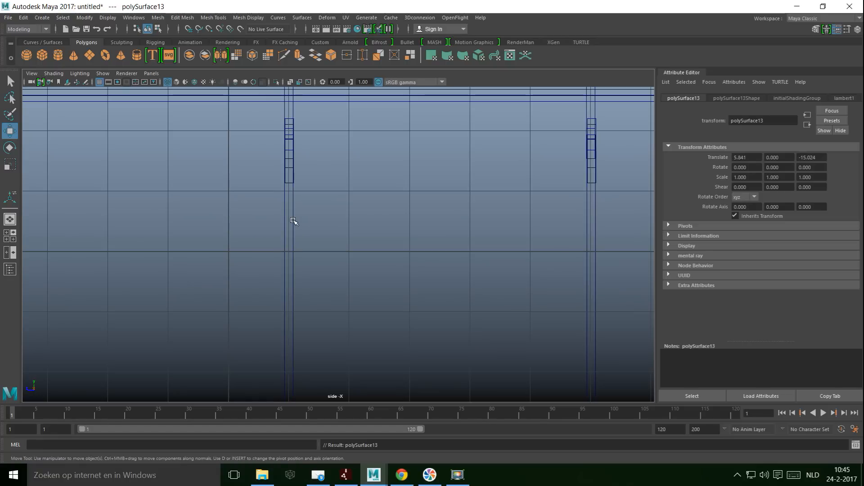
scroll(288, 236, "down", 5)
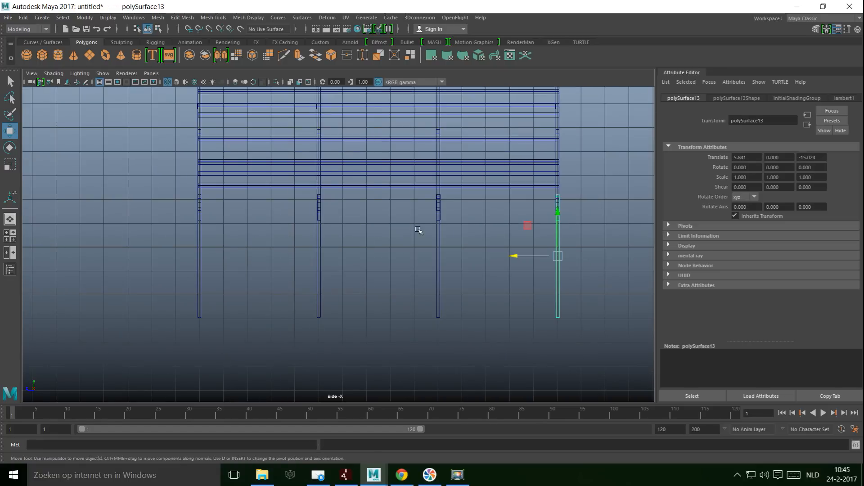
Step: Combine the four post-and-strut assemblies into one mesh and center its pivot
key("space")
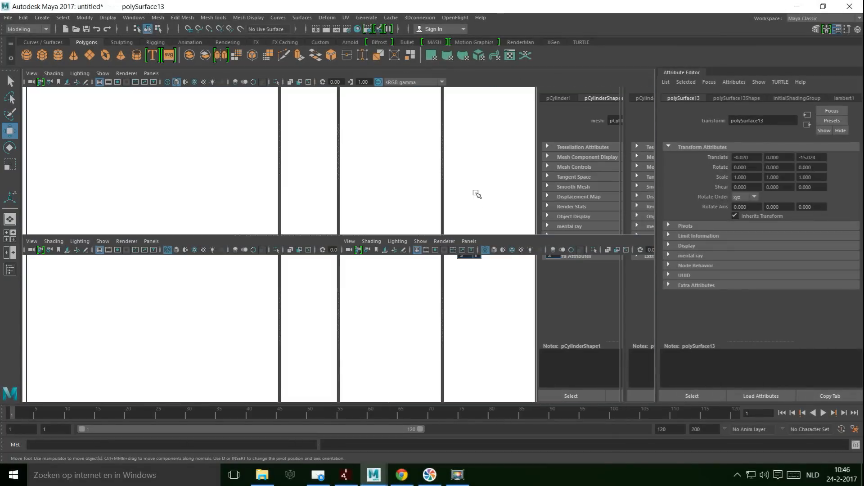
left_click_drag(477, 194, 361, 250, "alt")
left_click_drag(188, 273, 458, 390)
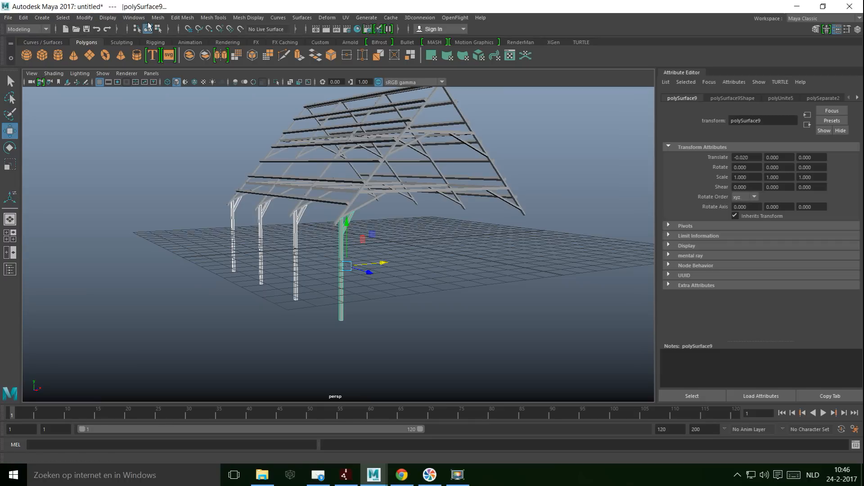
left_click(158, 18)
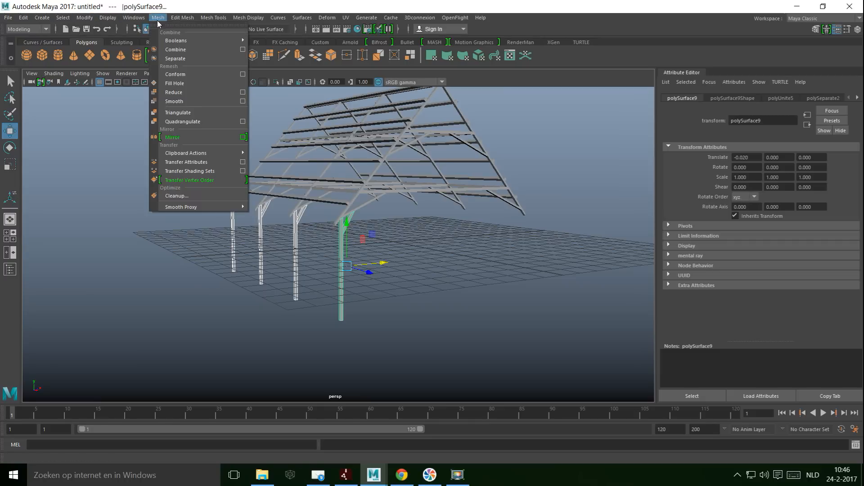
left_click(185, 50)
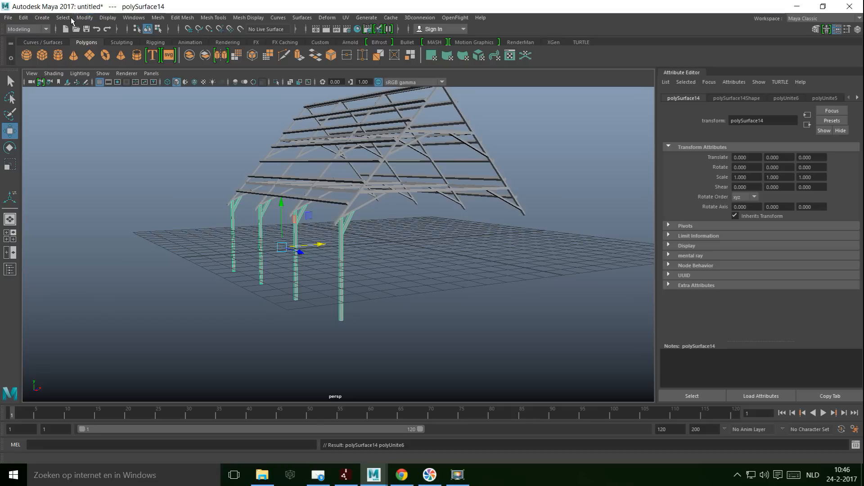
left_click(81, 20)
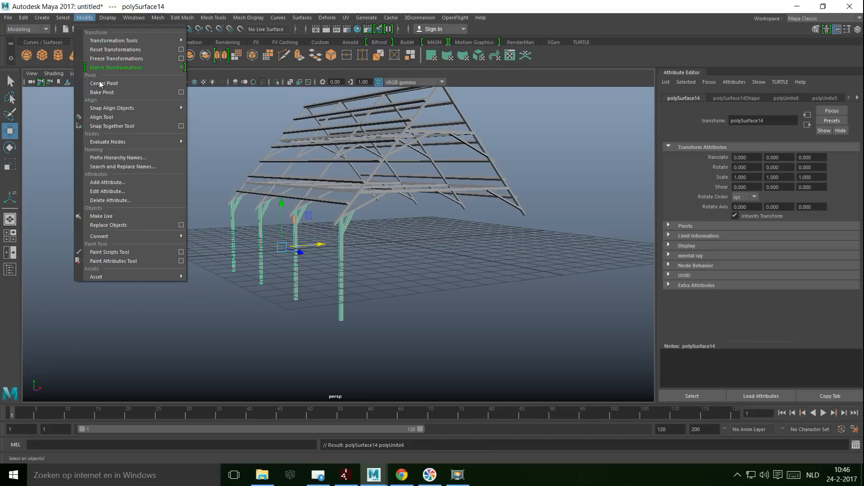
left_click(123, 84)
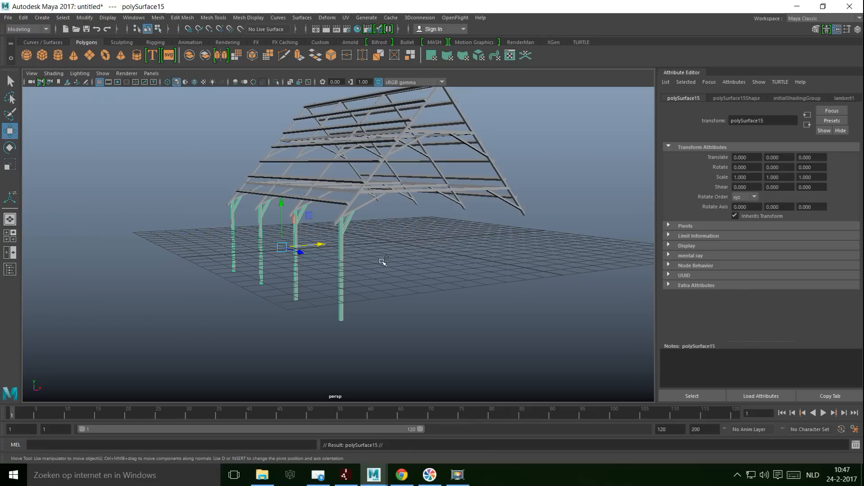
Step: Rotate the duplicated row of posts 180 degrees about Y and move it about 10.2 units along X to the roof's opposite side
key("e")
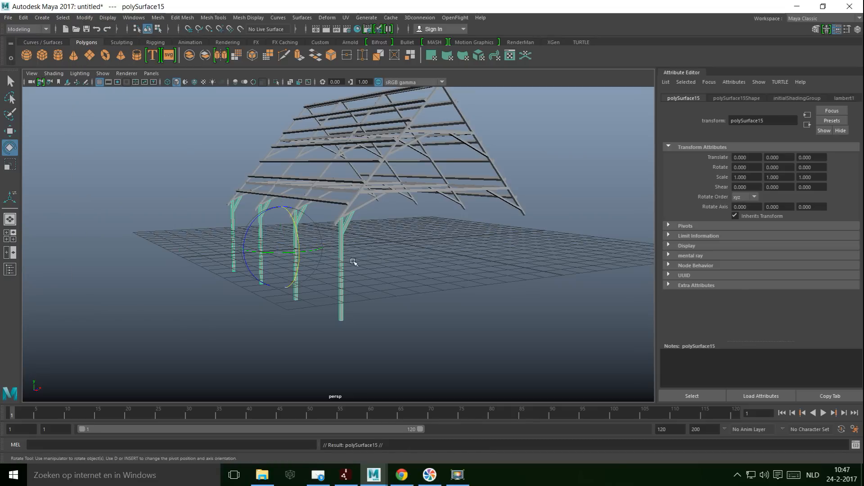
left_click_drag(325, 251, 304, 252)
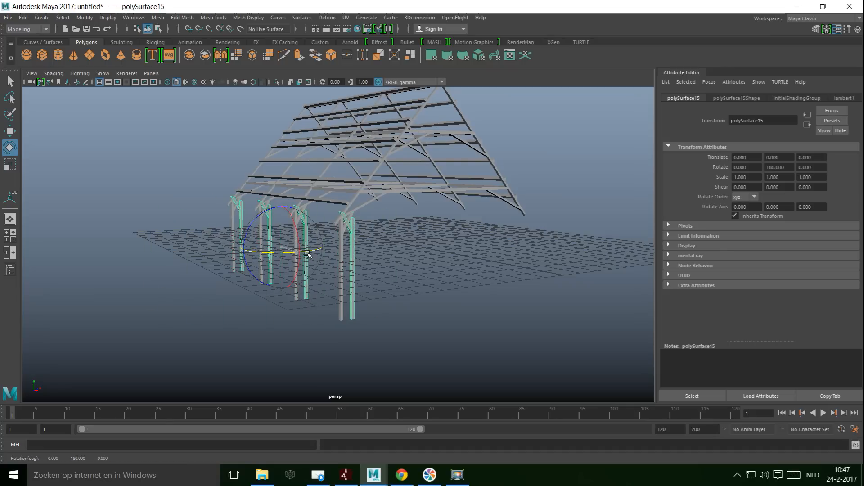
key("w")
left_click_drag(327, 245, 458, 235)
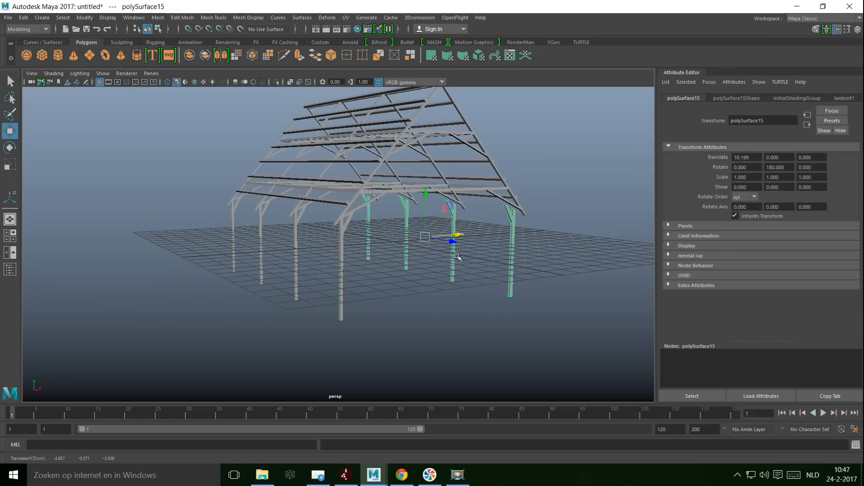
Step: Fit the rotated post row beneath the opposite rafter ends by shifting it along X to about 10.64
left_click(11, 237)
key("space")
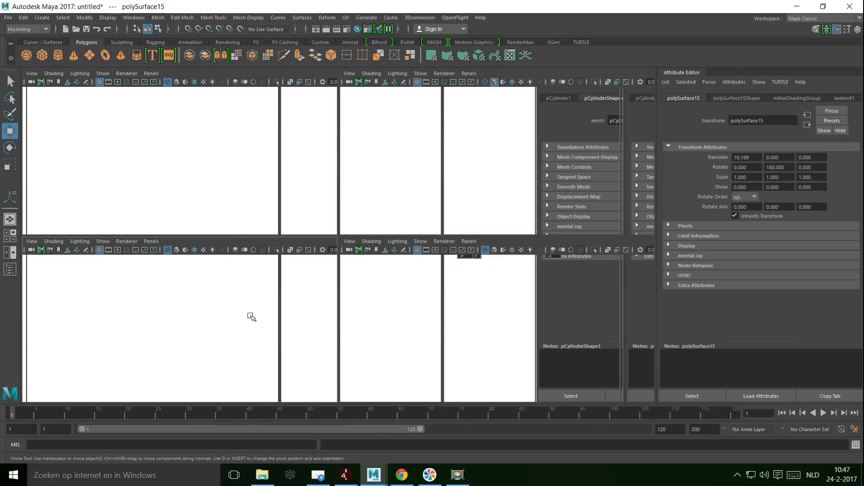
key("f")
left_click_drag(380, 242, 410, 251)
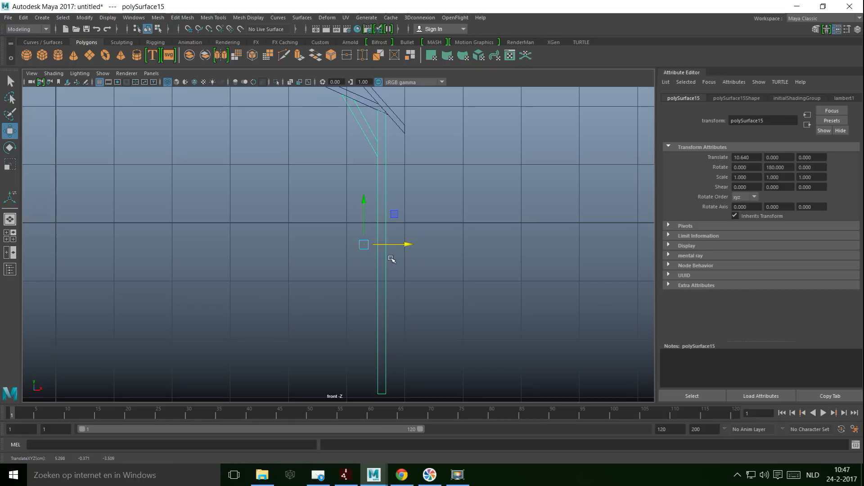
left_click(11, 237)
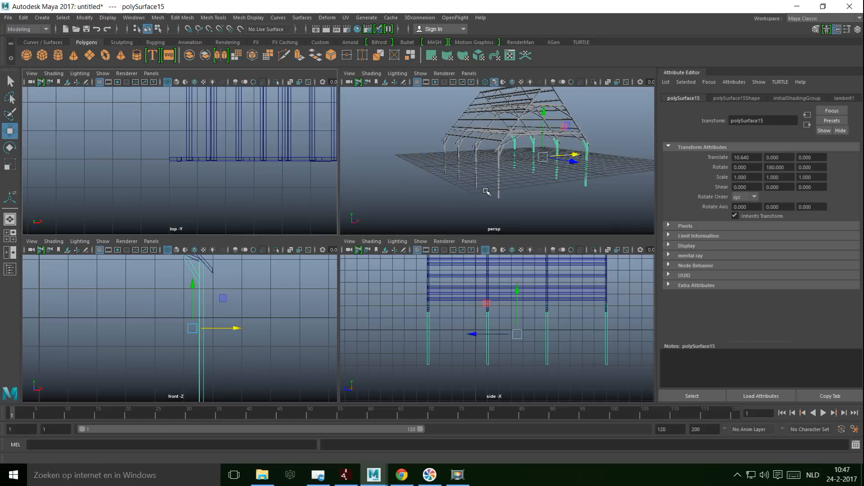
key("space")
left_click_drag(410, 209, 420, 337, "alt")
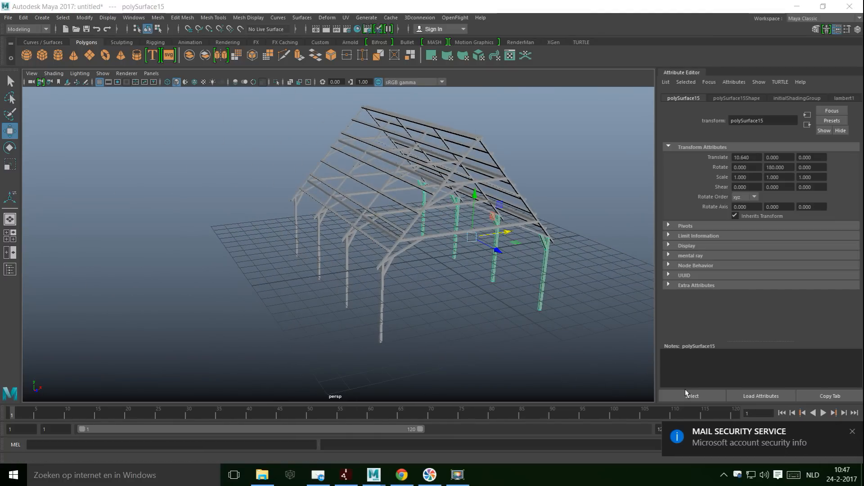
Step: Duplicate the ridge beam and move the copy down to Y 0.125 and along X to about -5.7, beside the post row
left_click(852, 432)
left_click_drag(480, 324, 432, 339, "alt")
middle_click_drag(432, 340, 461, 311, "alt")
mouse_move(462, 311)
left_mouse_down("alt")
mouse_move(470, 341)
mouse_move(462, 310)
left_mouse_up("alt")
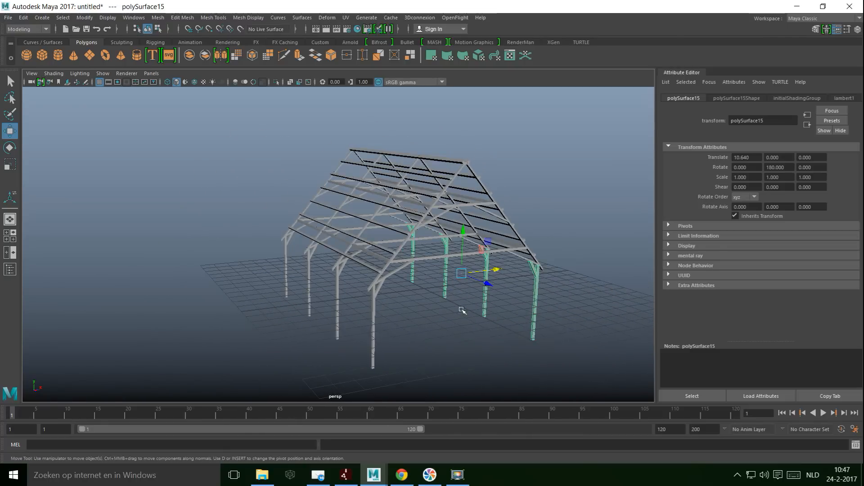
left_click(453, 161)
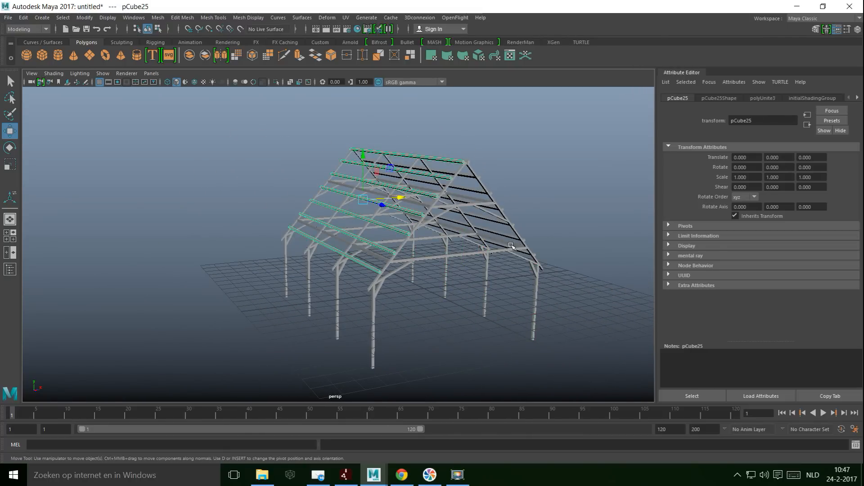
scroll(511, 245, "up", 10)
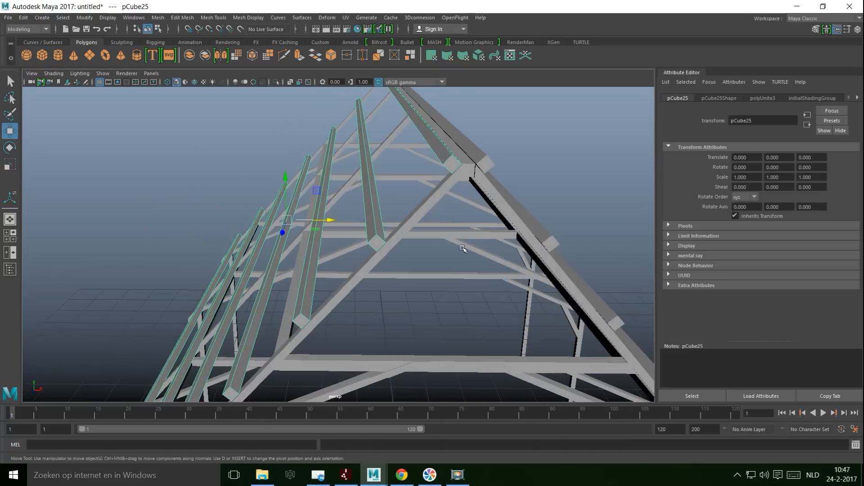
left_click(470, 178)
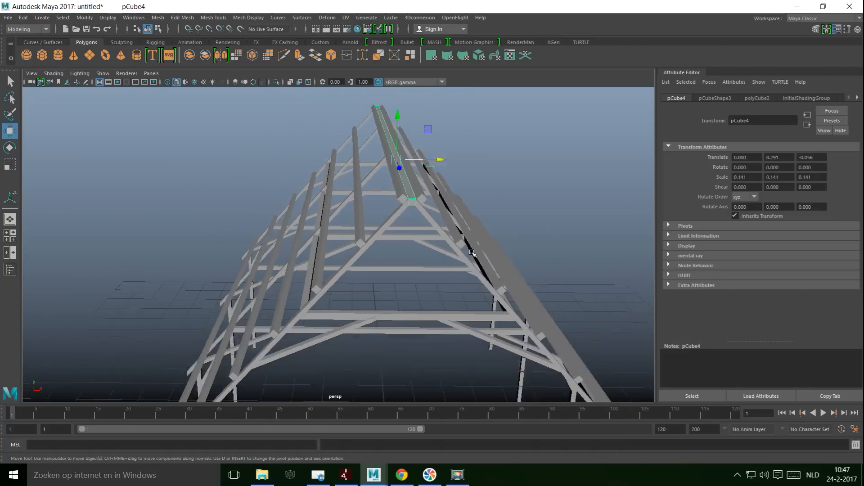
scroll(476, 249, "down", 5)
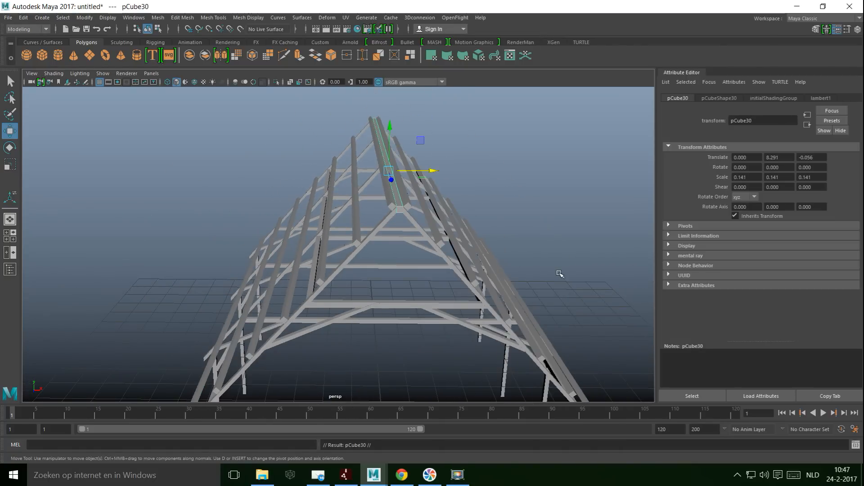
left_click_drag(390, 129, 390, 306)
scroll(406, 269, "down", 5)
mouse_move(406, 269)
left_mouse_down("alt")
mouse_move(421, 237)
mouse_move(418, 280)
left_mouse_up("alt")
left_click_drag(454, 326, 346, 329)
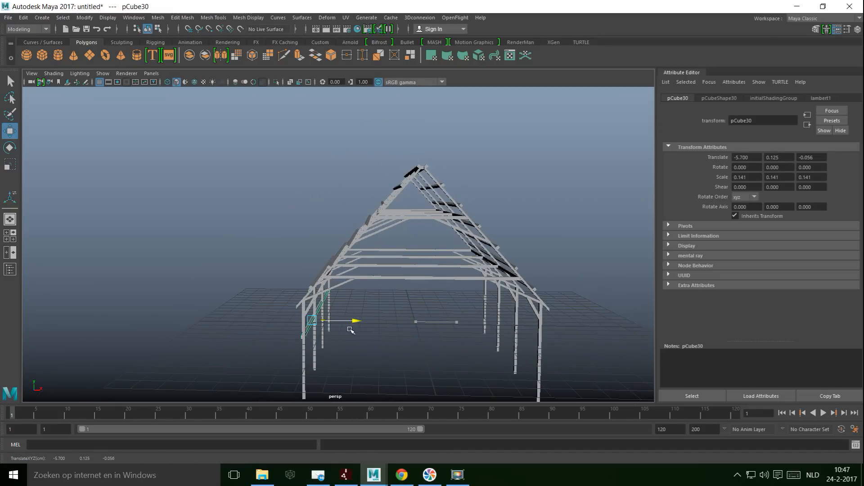
Step: In the front view, fit the copied beam against the outer face of the post near its top, at X -5.789, Y 1.512
left_click(10, 235)
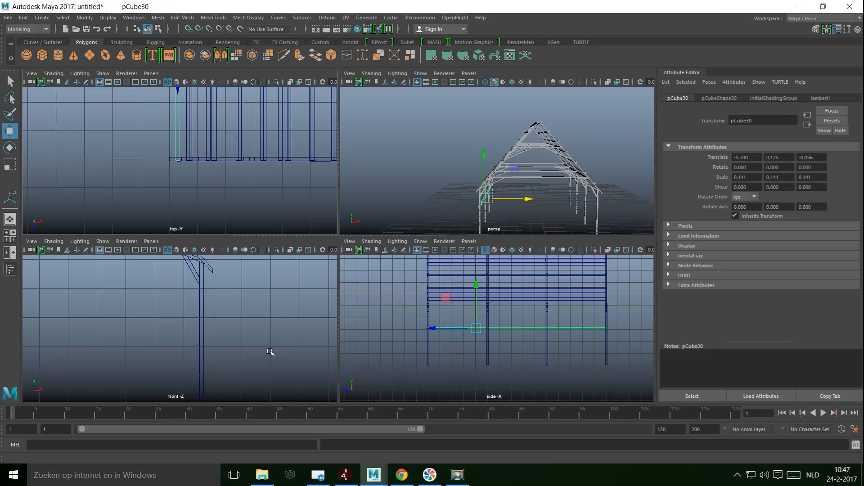
key("space")
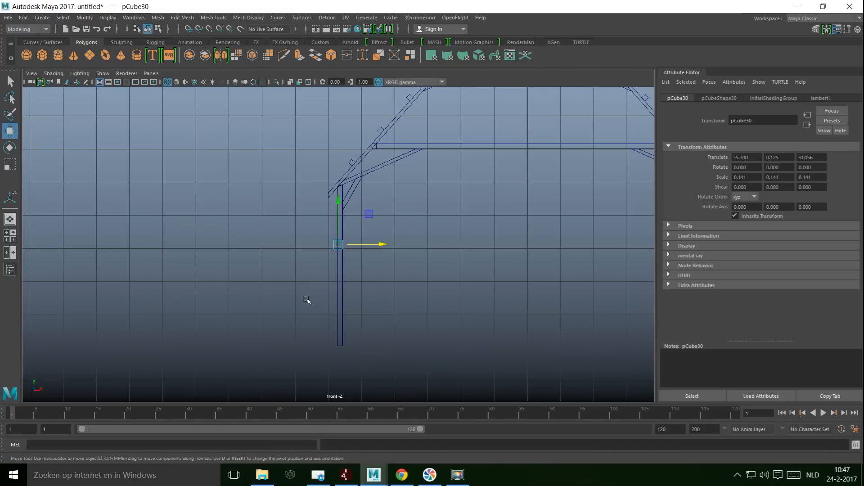
scroll(331, 349, "down", 6)
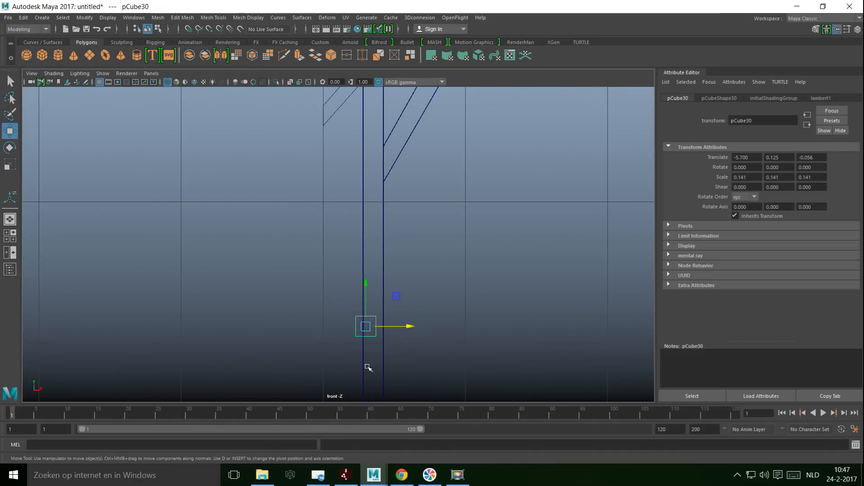
scroll(363, 311, "up", 1)
left_click_drag(356, 249, 351, 161)
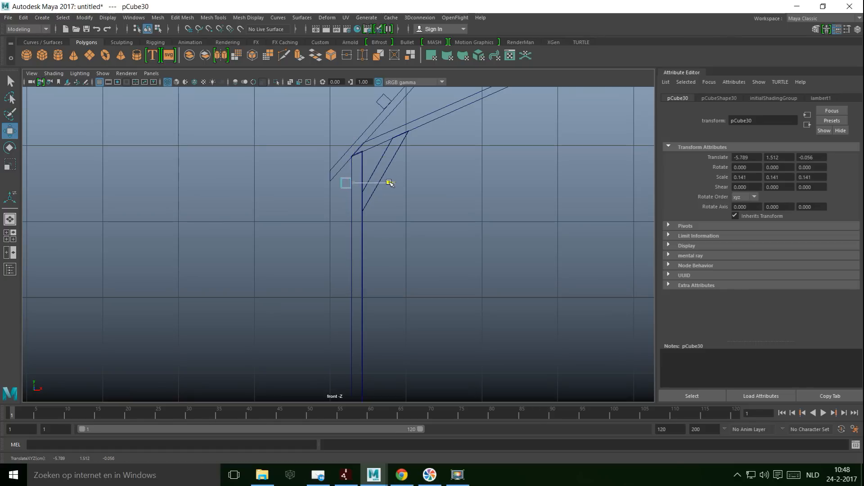
Step: Duplicate the side rail down to Y 0.747 and repeat the duplication with the same transform four times down the post
key("ctrl+d")
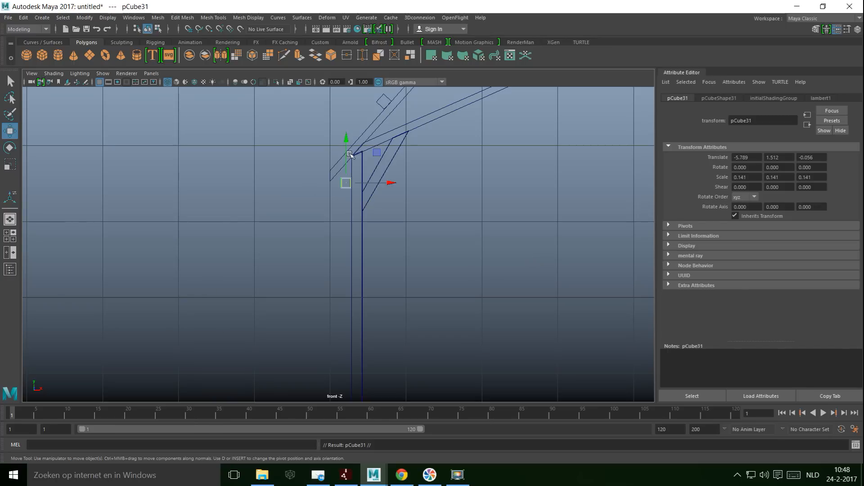
left_click_drag(348, 140, 352, 165)
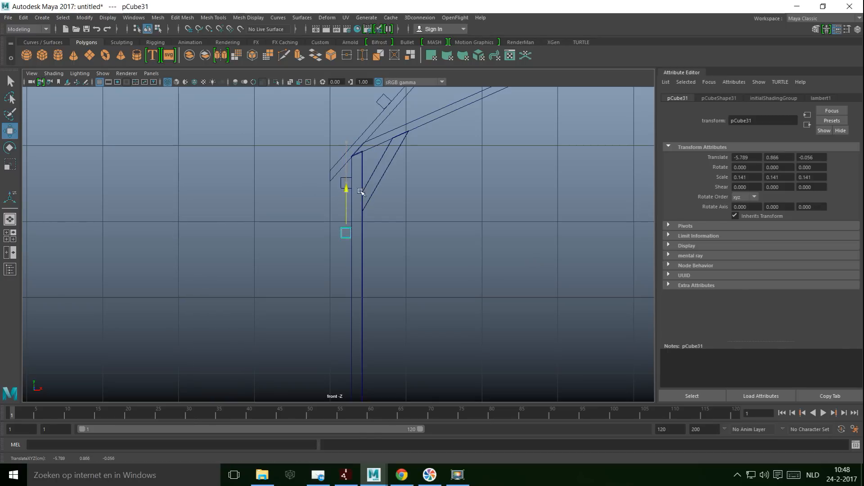
scroll(475, 294, "down", 5)
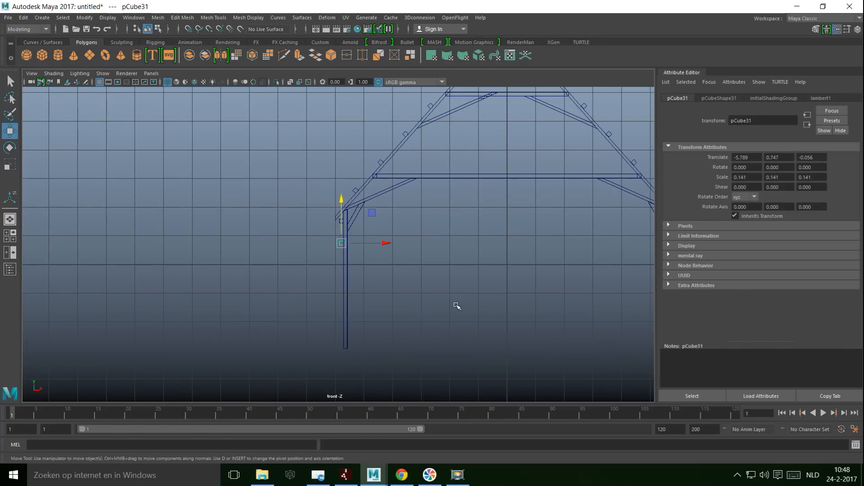
key("shift+d")
key("shift+d")
key("shift+d")
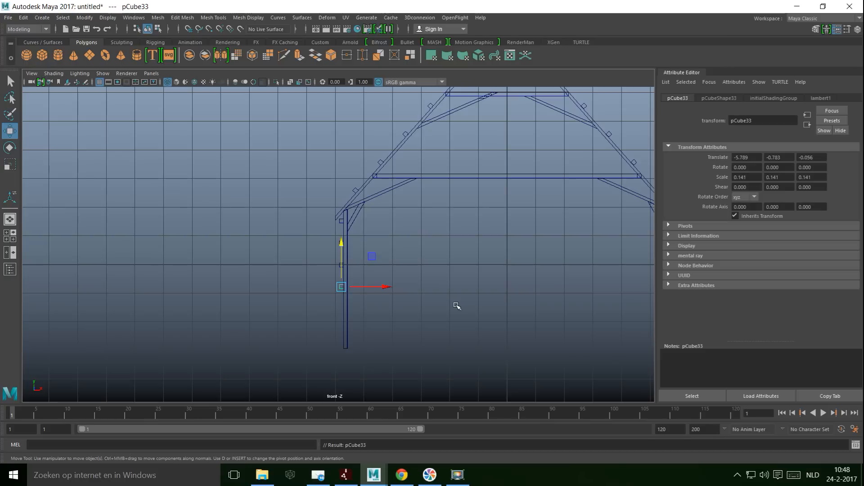
key("shift+d")
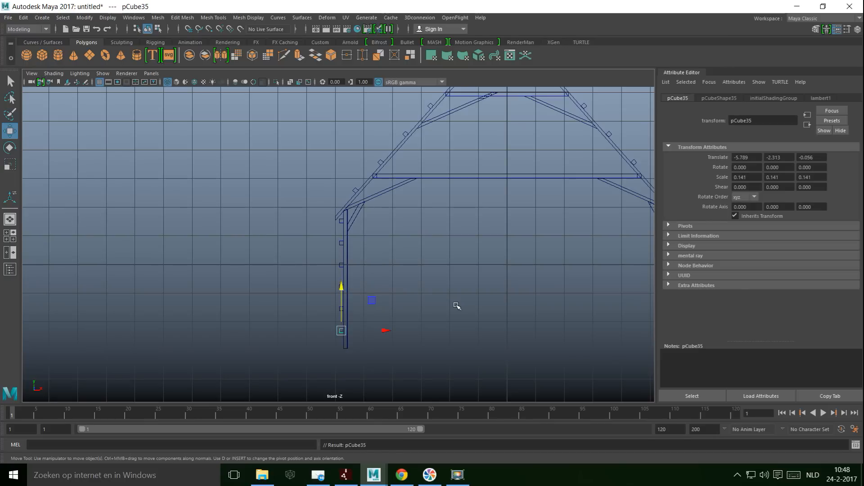
middle_click_drag(448, 315, 414, 205, "alt")
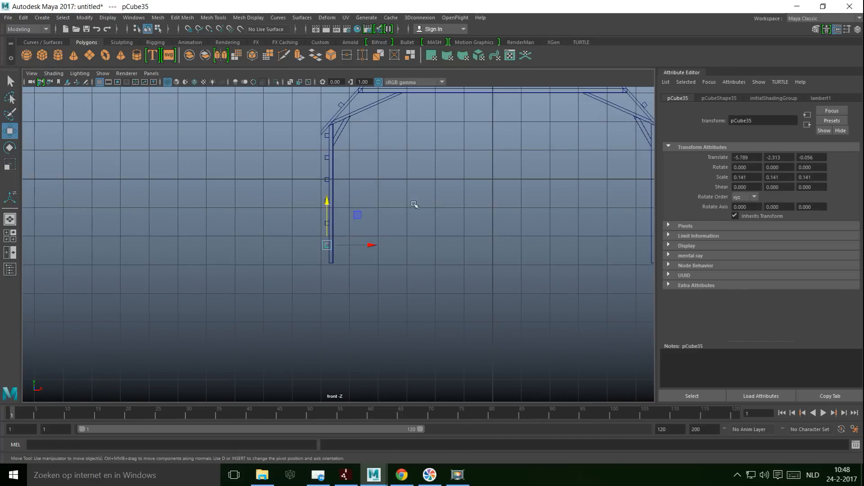
Step: Duplicate the six side rails and move the copies along X to about 5.745, against the outer face of the opposite posts
left_click_drag(330, 191, 355, 281)
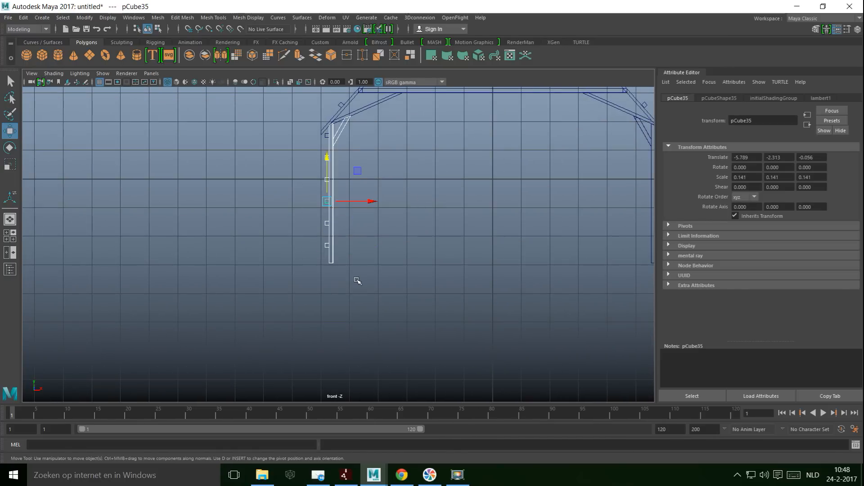
left_click(334, 181, "shift")
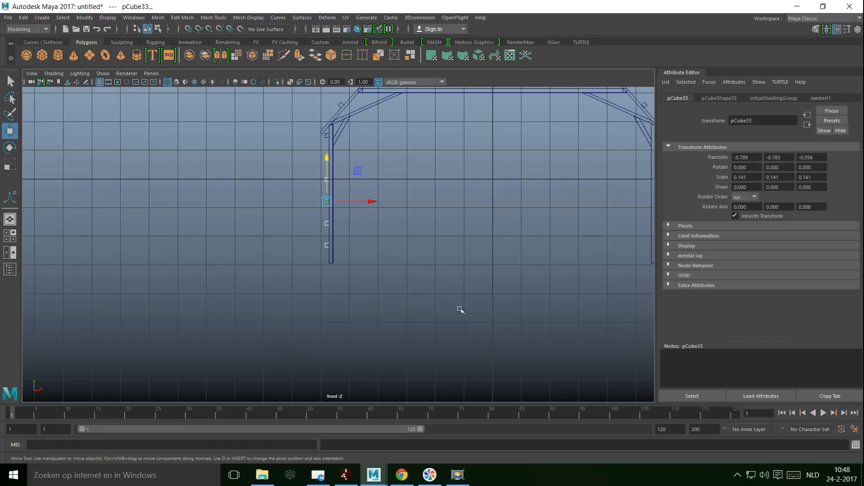
key("ctrl+d")
scroll(357, 245, "down", 3)
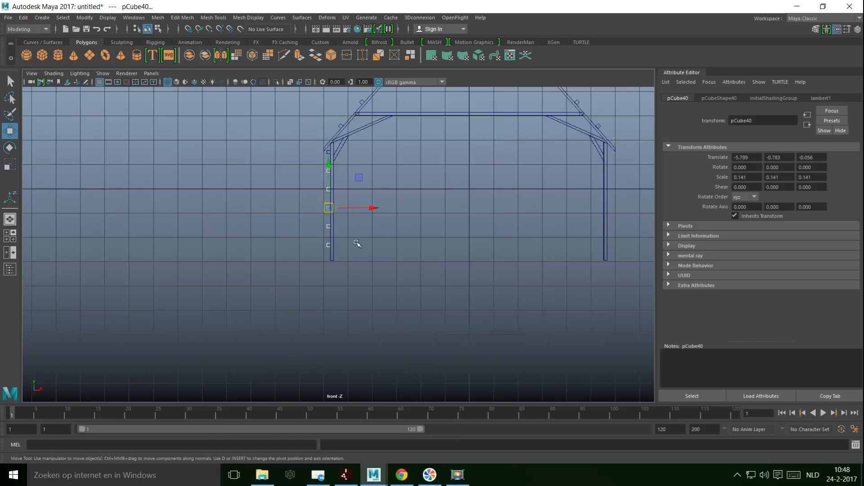
left_click_drag(376, 210, 626, 270)
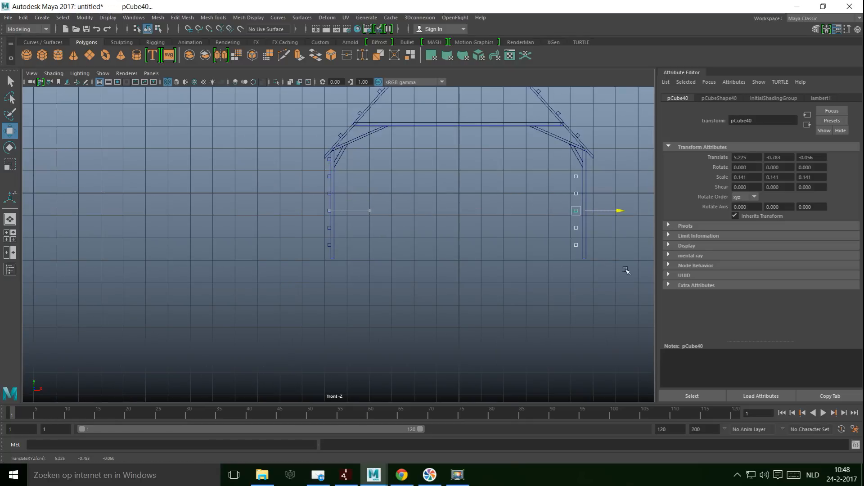
key("f")
left_click_drag(378, 245, 387, 246)
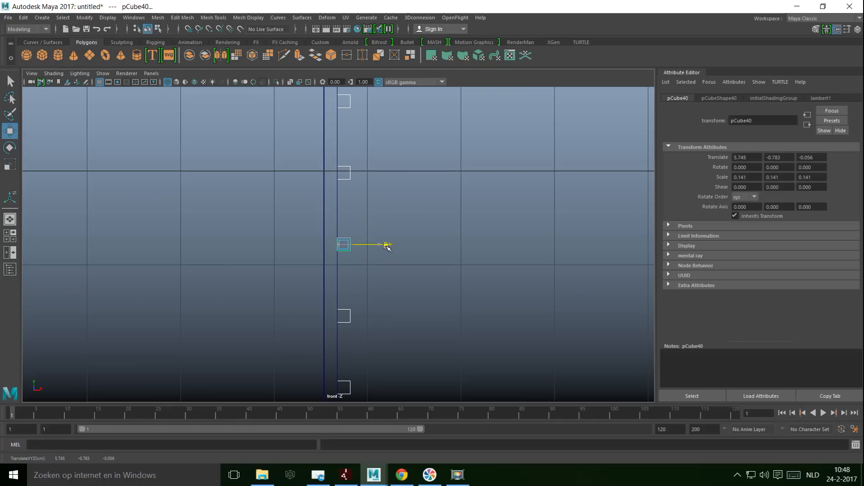
Step: In the perspective view, select the six original side rails and combine them into one mesh
left_click(13, 238)
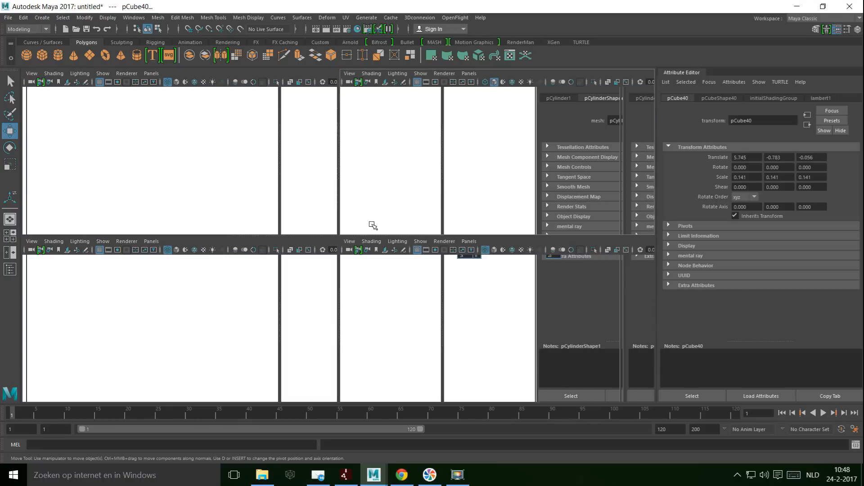
key("space")
scroll(355, 250, "down", 4)
left_click_drag(307, 281, 335, 310, "alt")
middle_click_drag(336, 310, 435, 295, "alt")
scroll(435, 294, "up", 5)
middle_click_drag(373, 294, 285, 285, "alt")
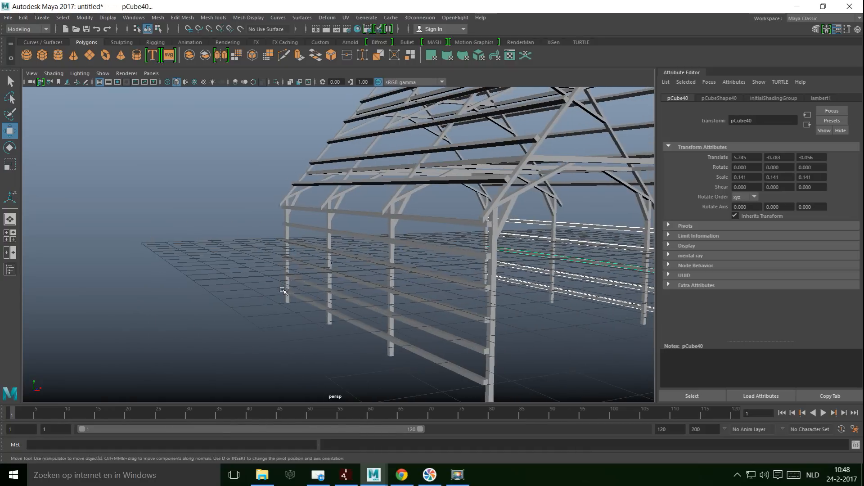
left_click_drag(285, 286, 299, 294, "alt")
left_click_drag(241, 186, 242, 314)
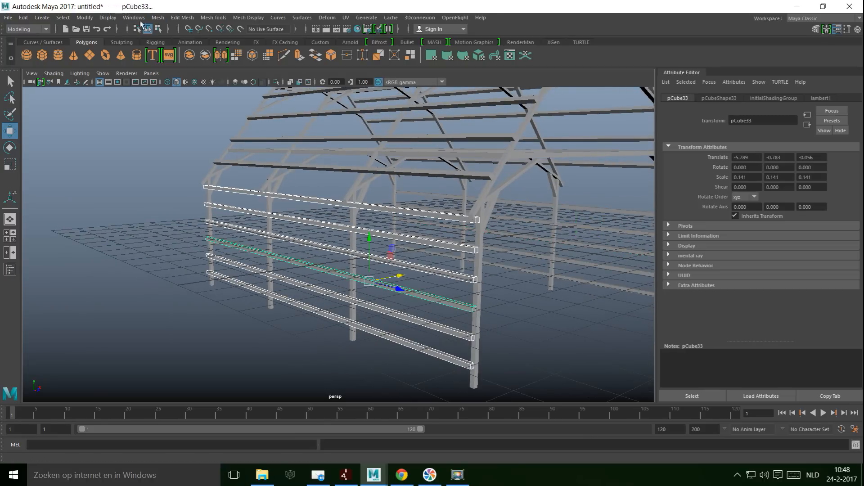
left_click(157, 17)
left_click(198, 50)
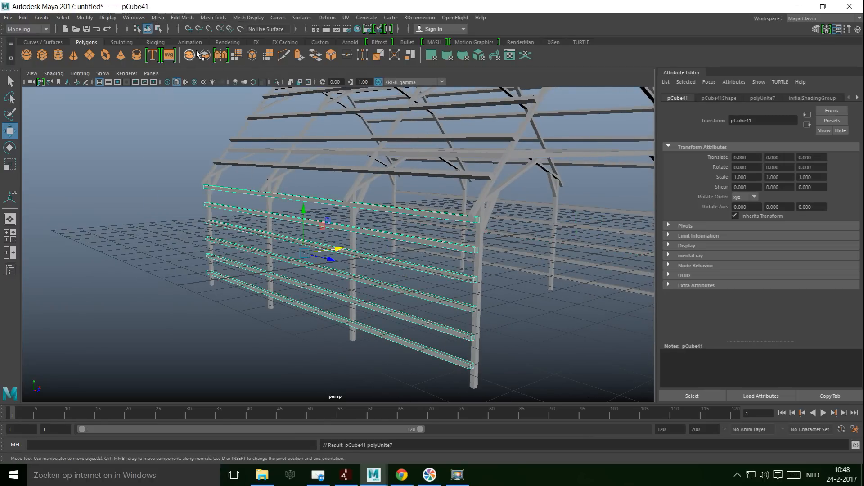
Step: Duplicate the combined side rails and rotate the copy -90 degrees about Y
key("ctrl+d")
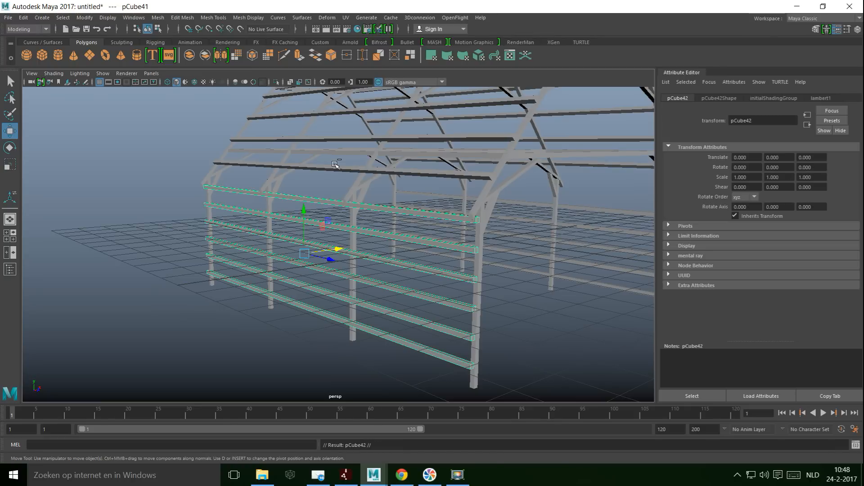
key("e")
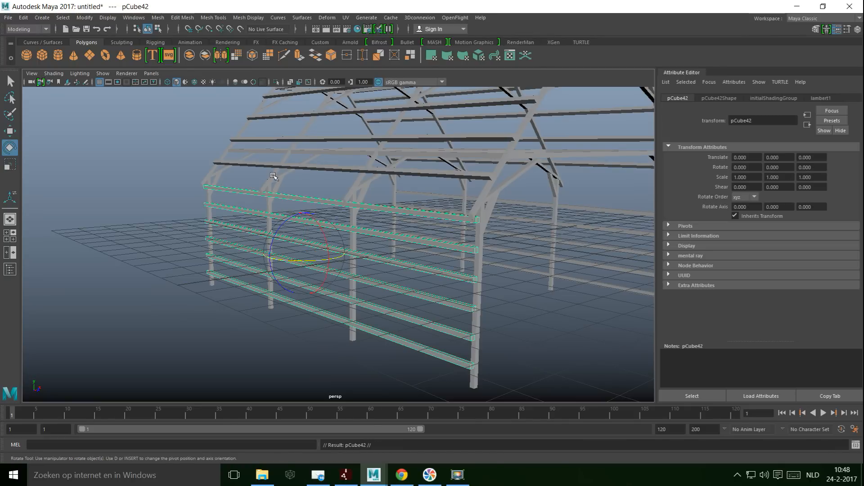
left_click_drag(309, 261, 329, 229)
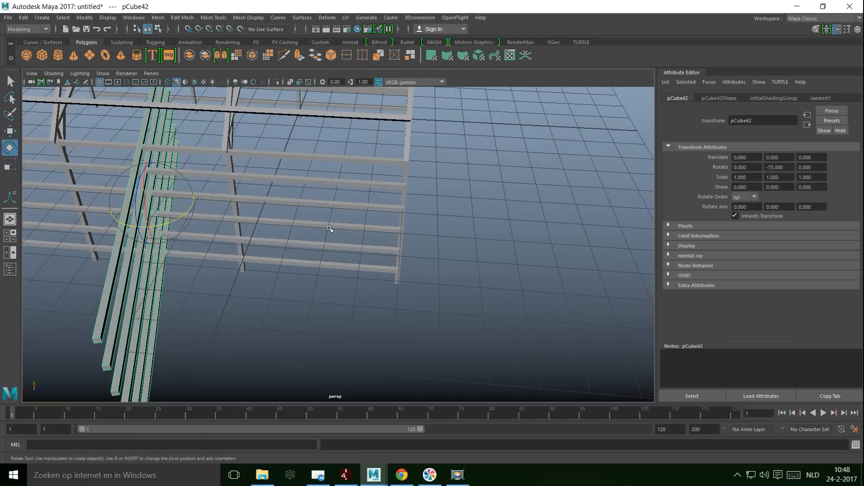
left_click_drag(169, 224, 191, 258)
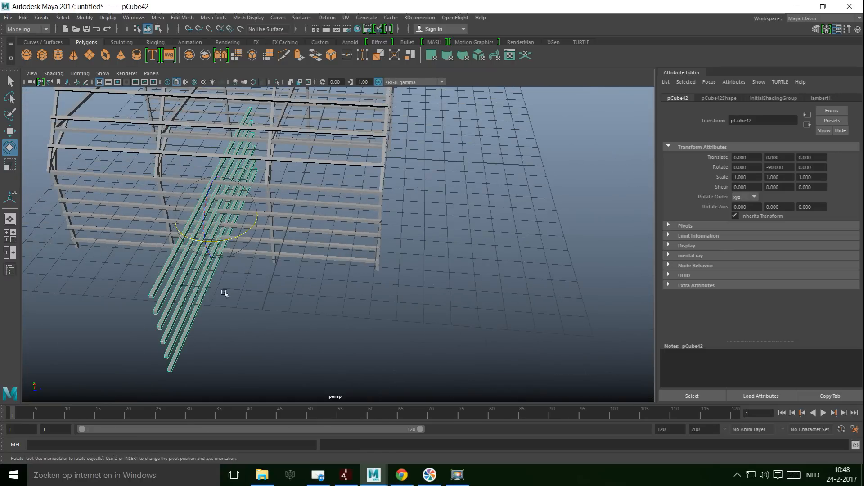
key("s")
Step: Move the rotated rails along Z to about -7.484, in line with the end frame as seen from the top
key("w")
left_click_drag(257, 219, 120, 236)
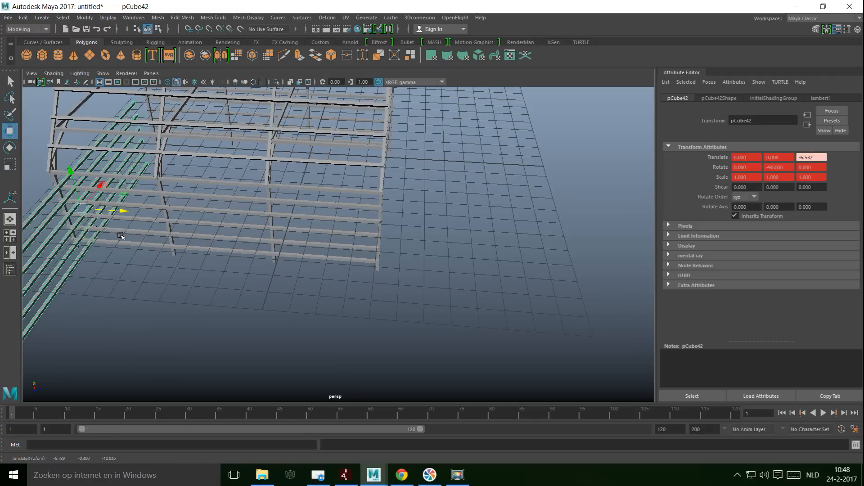
left_click(10, 235)
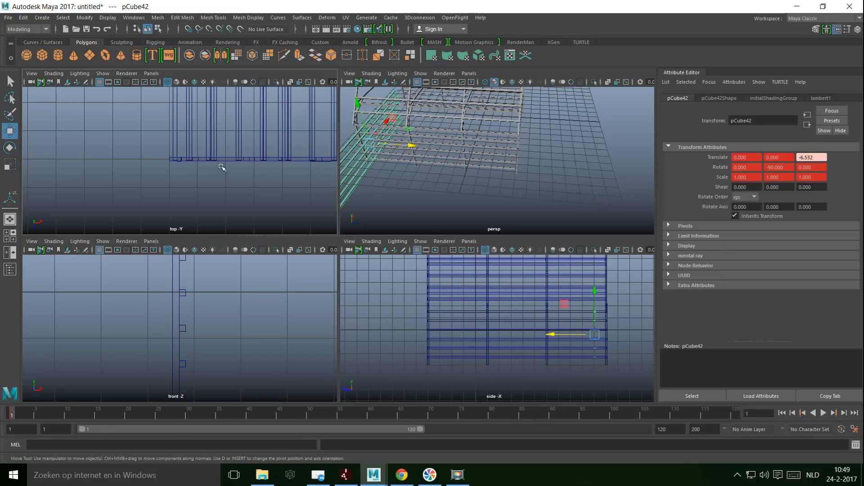
key("space")
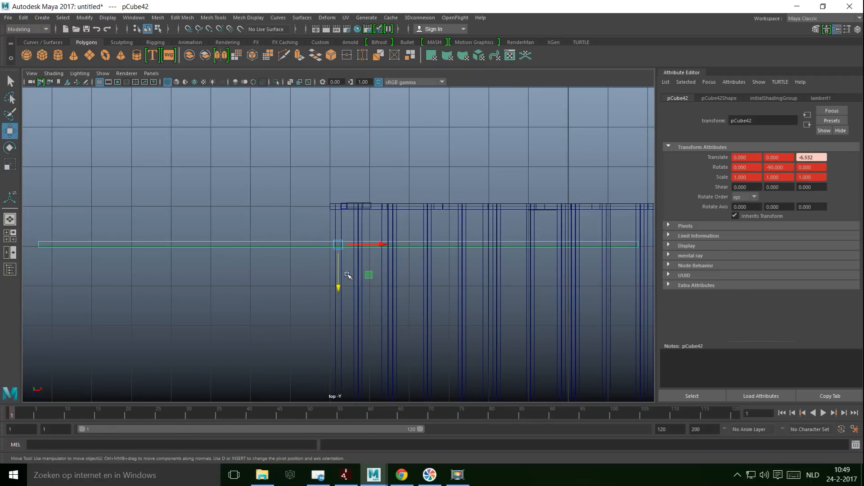
left_click_drag(338, 286, 340, 250)
right_click_drag(349, 254, 237, 293, "alt")
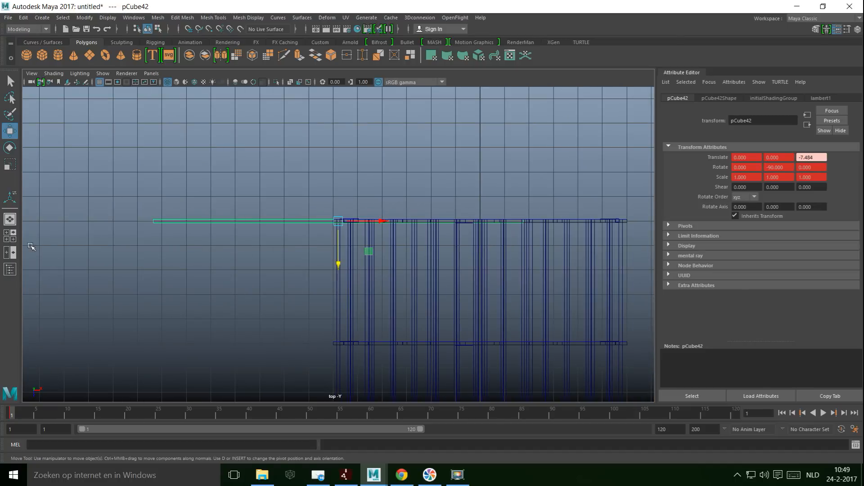
Step: In the front view, move the rotated end rails along X to about 5.789 and scale them along X to span the two outer posts
left_click(12, 240)
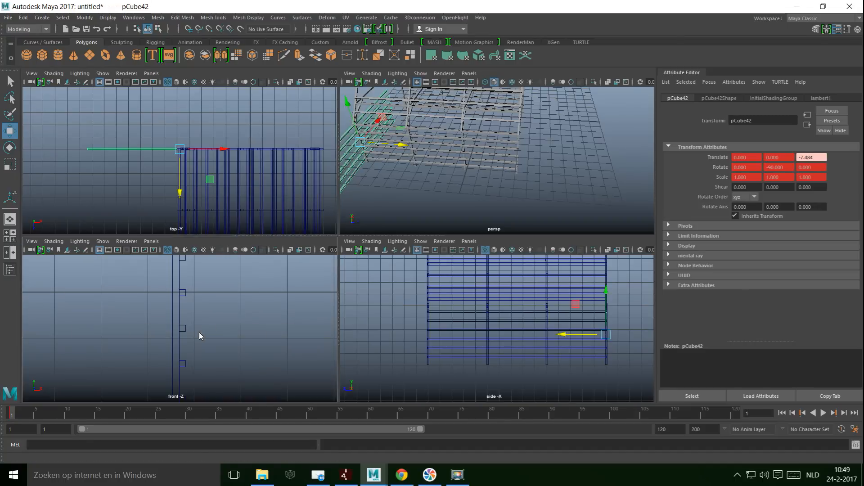
key("space")
scroll(360, 288, "down", 5)
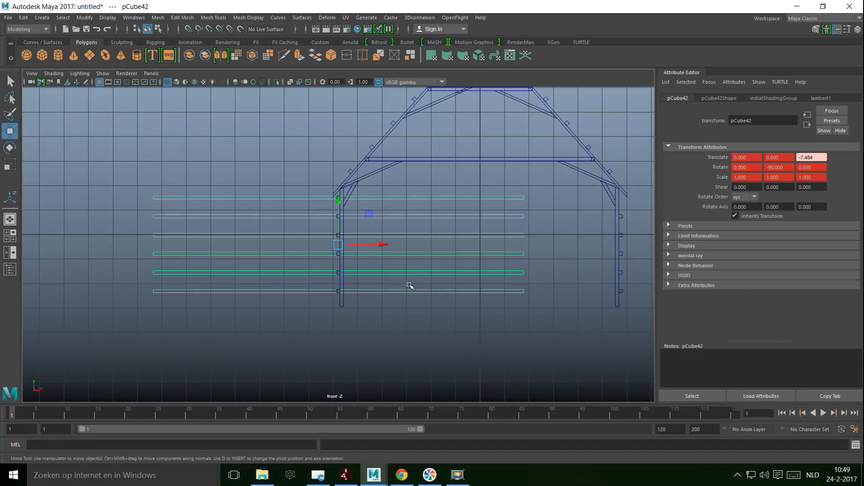
key("x")
left_click_drag(382, 244, 462, 248)
key("r")
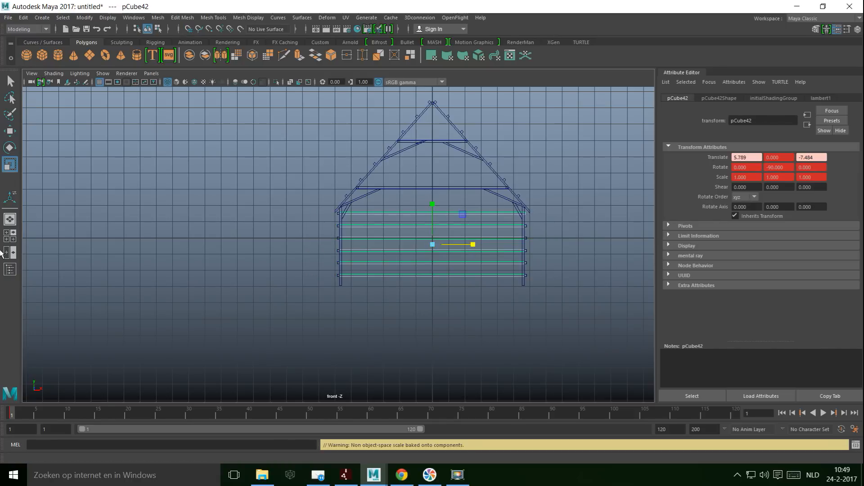
Step: In the perspective view, select the whole barn frame and combine all its parts into one mesh
left_click(9, 236)
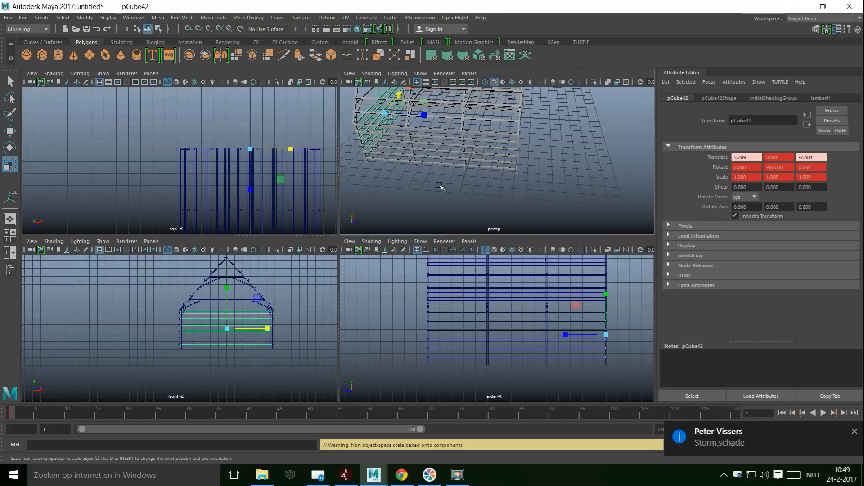
key("space")
left_click(255, 247)
mouse_move(254, 247)
left_mouse_down("alt")
mouse_move(338, 241)
mouse_move(241, 252)
left_mouse_up("alt")
scroll(241, 252, "down", 5)
left_click_drag(383, 334, 398, 345, "alt")
right_click_drag(398, 345, 289, 224, "alt")
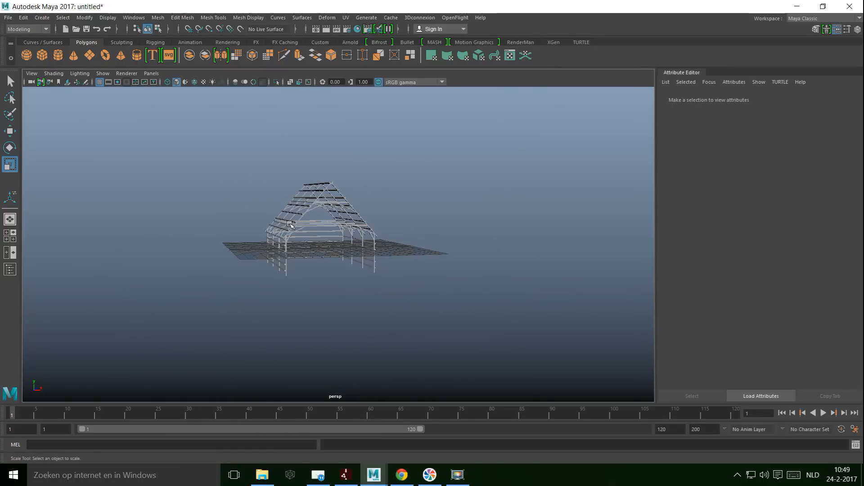
left_click_drag(219, 161, 454, 331)
scroll(454, 332, "up", 10)
middle_click_drag(398, 280, 446, 328, "alt")
scroll(450, 324, "up", 3)
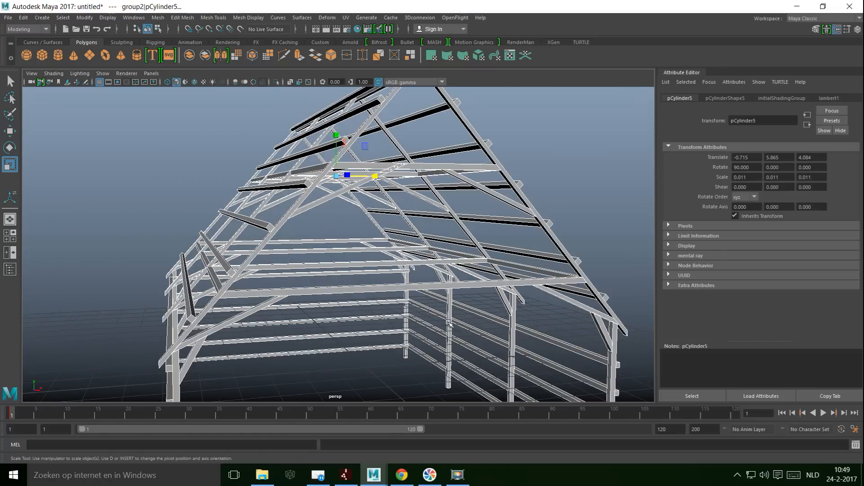
mouse_move(413, 291)
left_mouse_down("alt")
mouse_move(427, 302)
mouse_move(405, 300)
mouse_move(425, 301)
left_mouse_up("alt")
scroll(423, 299, "down", 5)
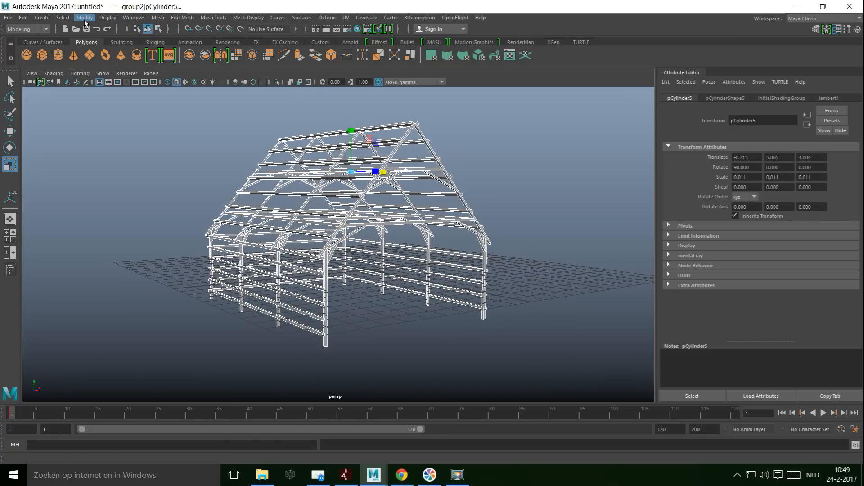
left_click(157, 18)
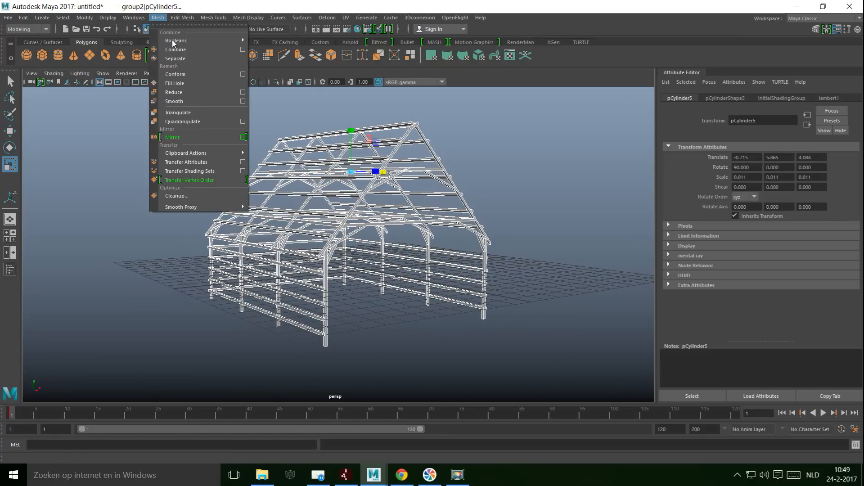
left_click(193, 50)
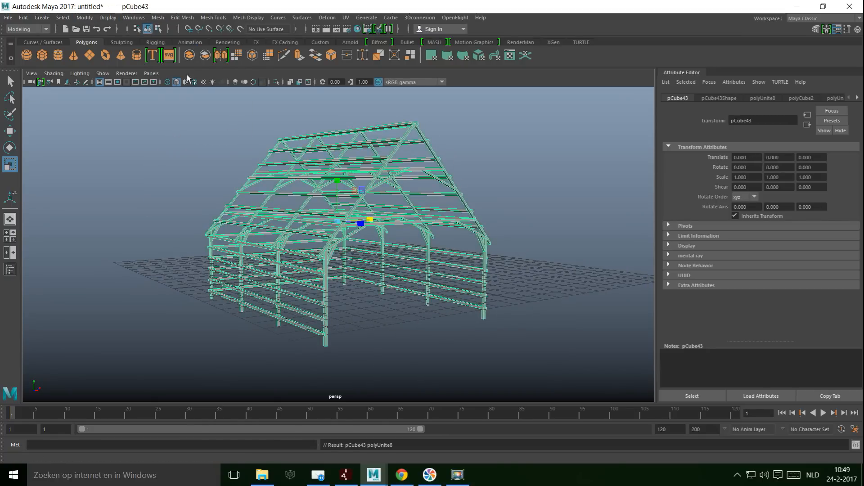
Step: Create a polygon plane at the origin and scale it uniformly to about 57.734 as a ground surface
left_click(89, 54)
scroll(328, 292, "down", 3)
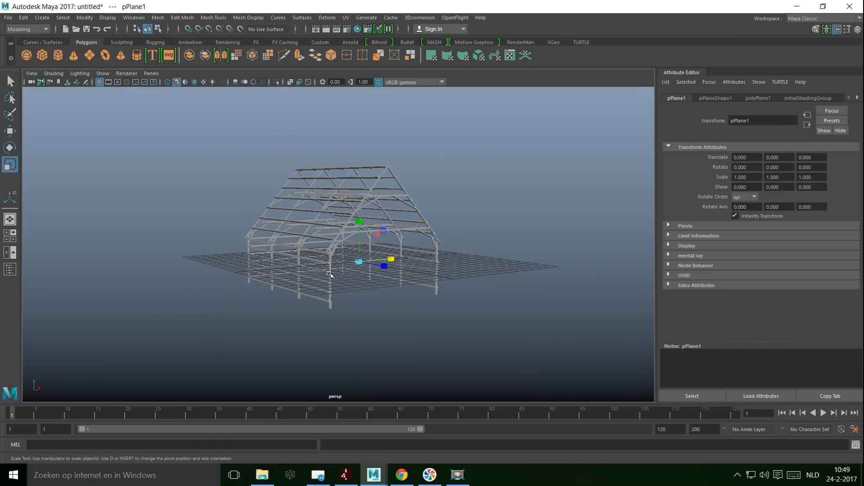
left_click_drag(363, 256, 805, 349)
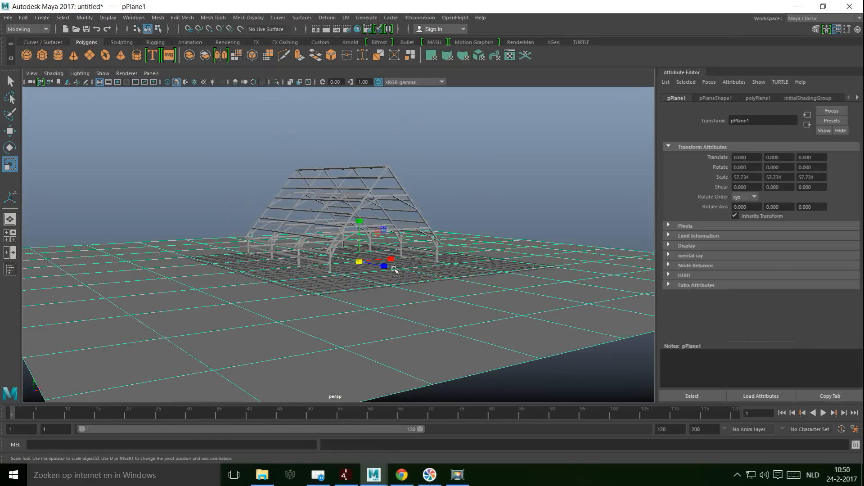
Step: In the side view, move the ground plane down along Y to about -2.922, near the feet of the posts
left_click(10, 236)
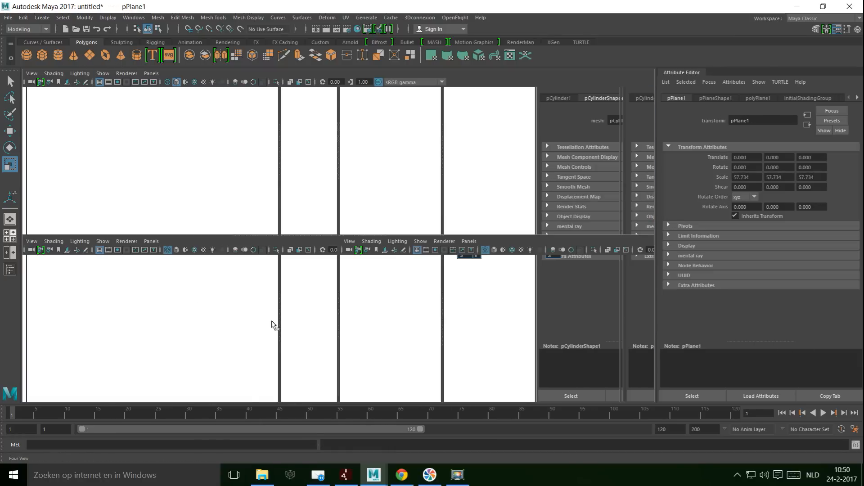
key("space")
key("w")
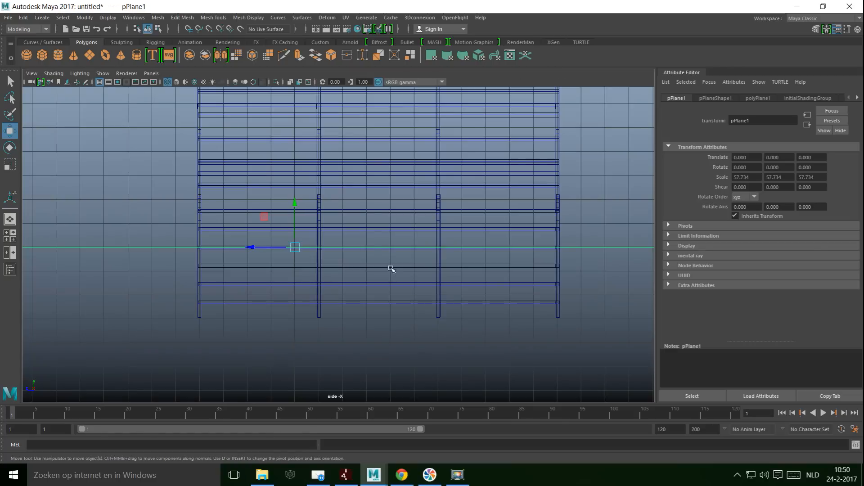
left_click_drag(295, 202, 305, 271)
Step: In the perspective view, stretch the ground plane along Z and X so that it extends far beyond the barn
left_click(10, 235)
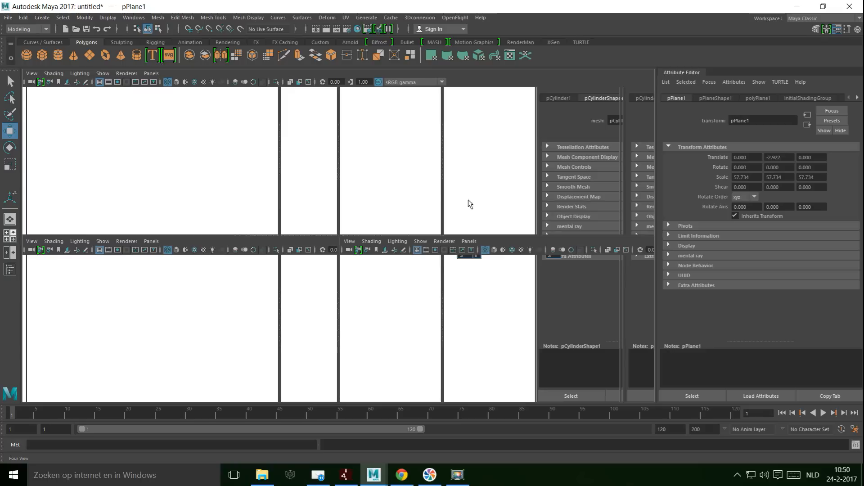
key("space")
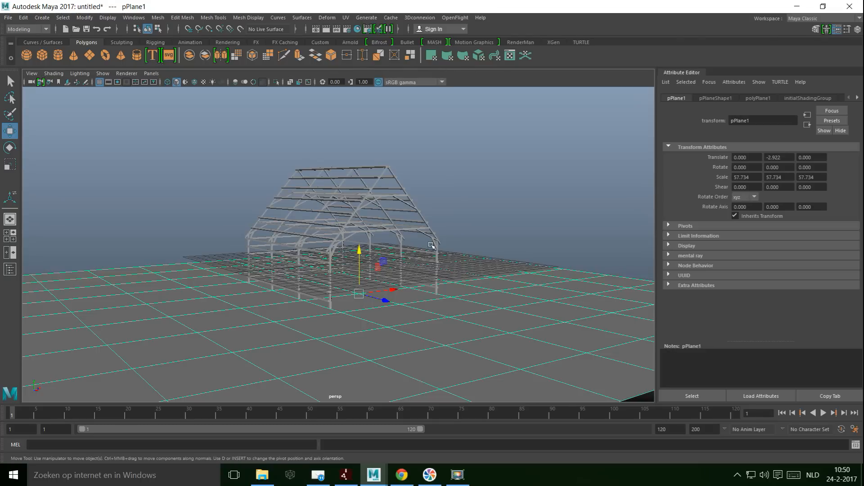
left_click_drag(427, 246, 422, 267, "alt")
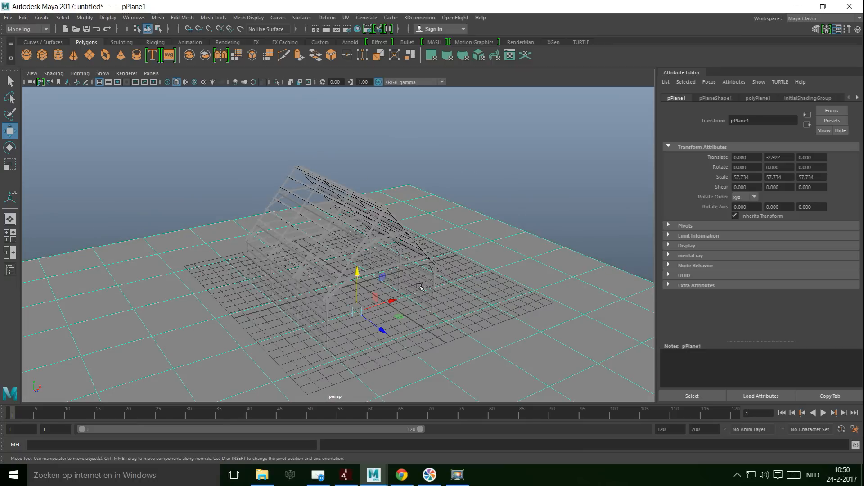
key("r")
left_click_drag(380, 329, 378, 335)
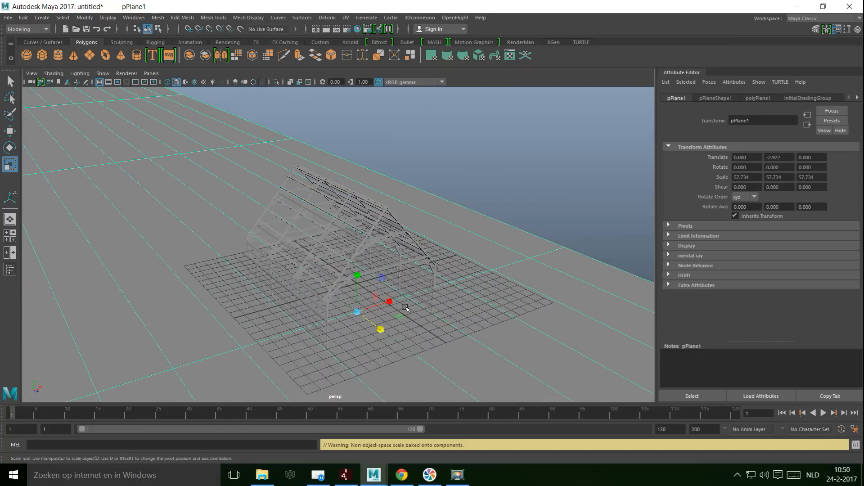
left_click_drag(390, 302, 728, 196)
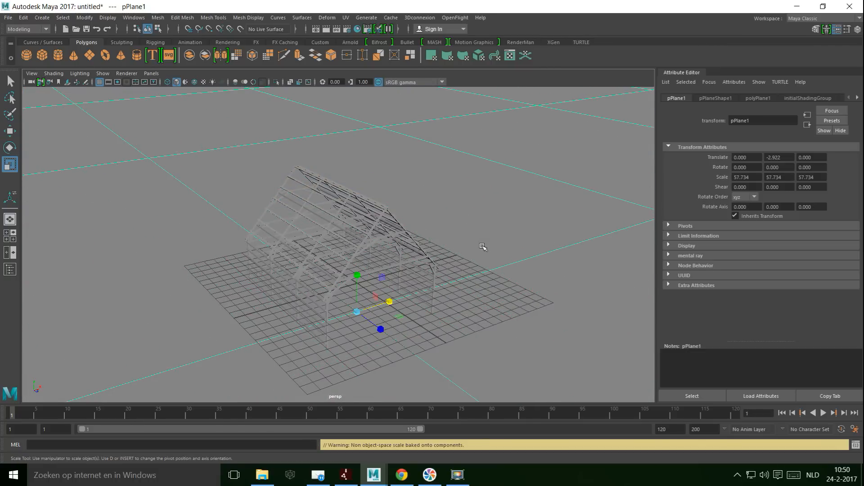
Step: Frame the barn in the perspective view, open the render settings and set the renderer to mental ray
scroll(482, 246, "up", 5)
left_click_drag(472, 253, 459, 225, "alt")
left_click(42, 18)
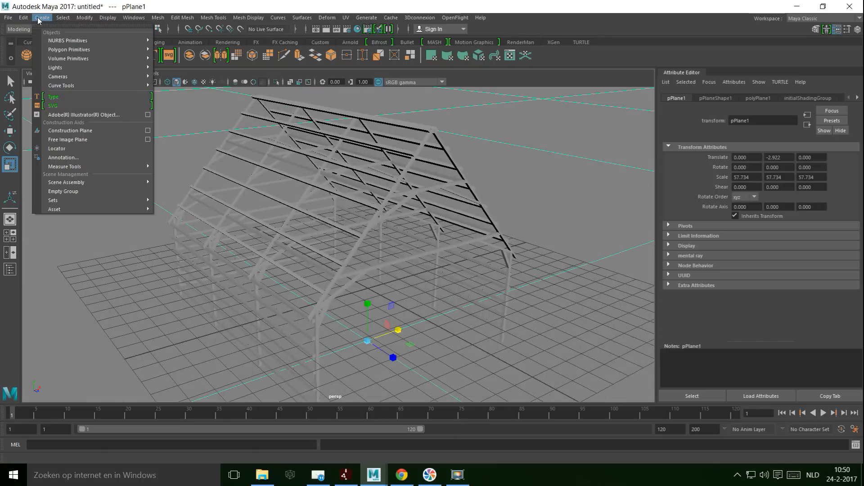
mouse_move(78, 67)
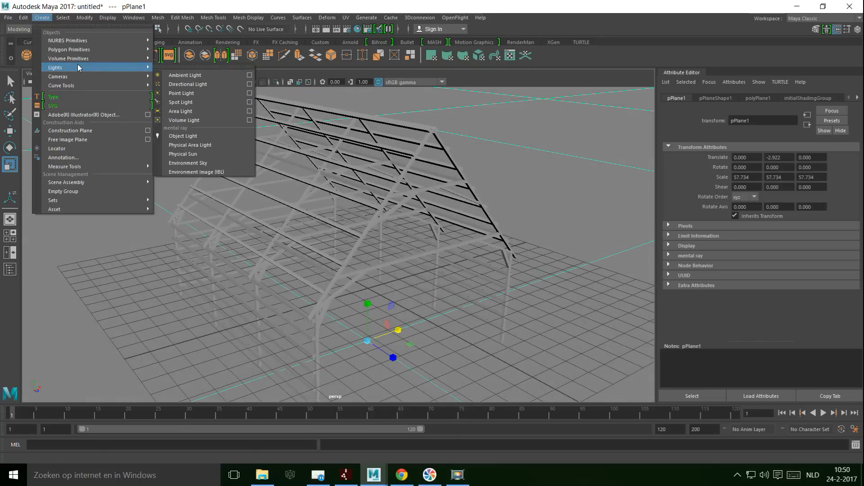
left_click(350, 31)
left_click(351, 30)
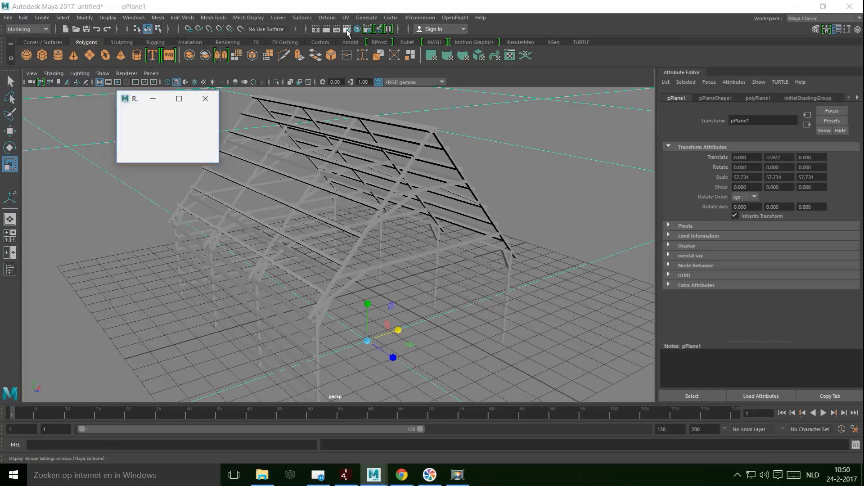
left_click(180, 137)
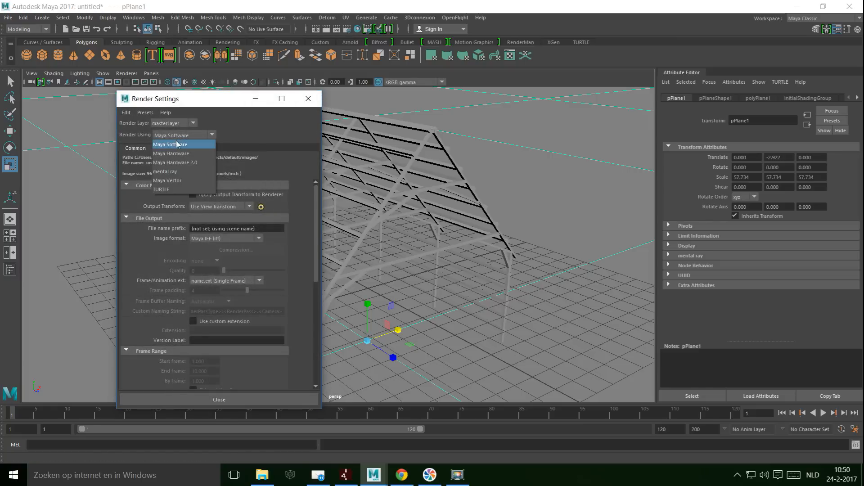
left_click(183, 169)
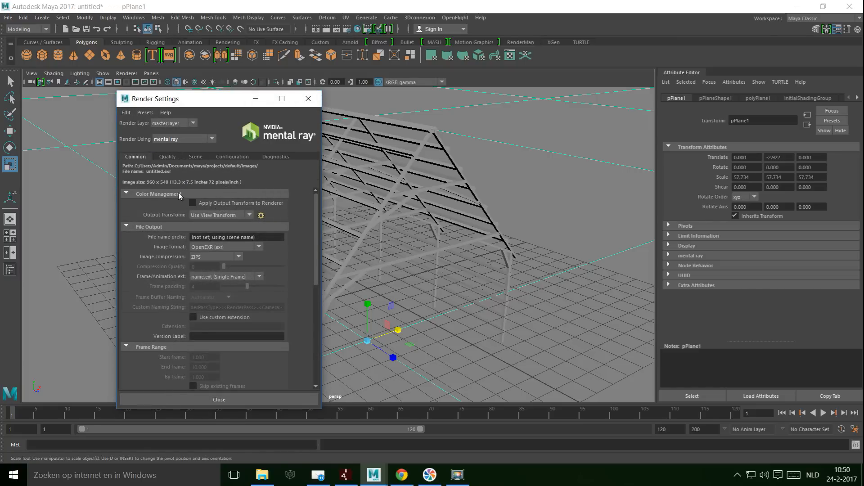
Step: Choose another image size preset for the render, and raise Overall Quality to about 1.28 and Lighting Quality to about 1.63
scroll(185, 277, "down", 5)
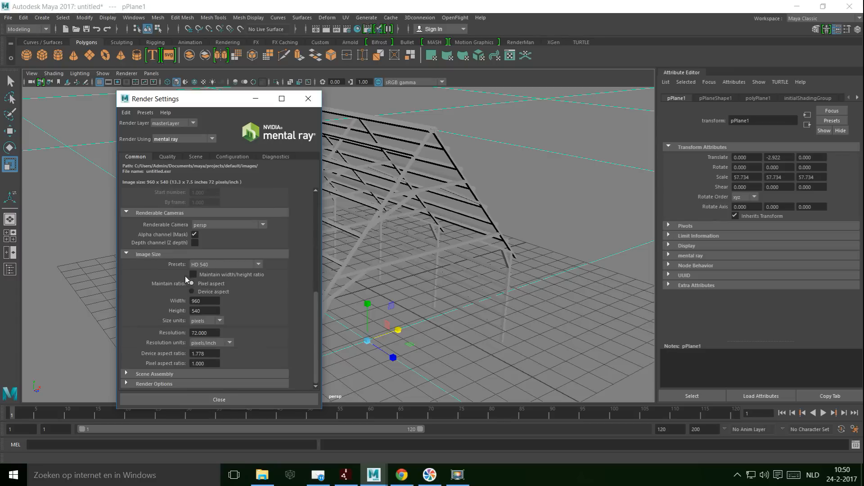
left_click(212, 264)
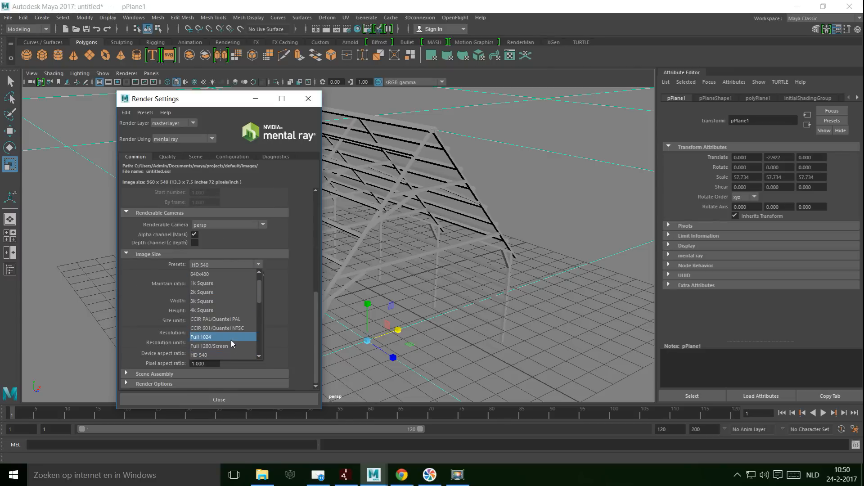
scroll(225, 320, "up", 3)
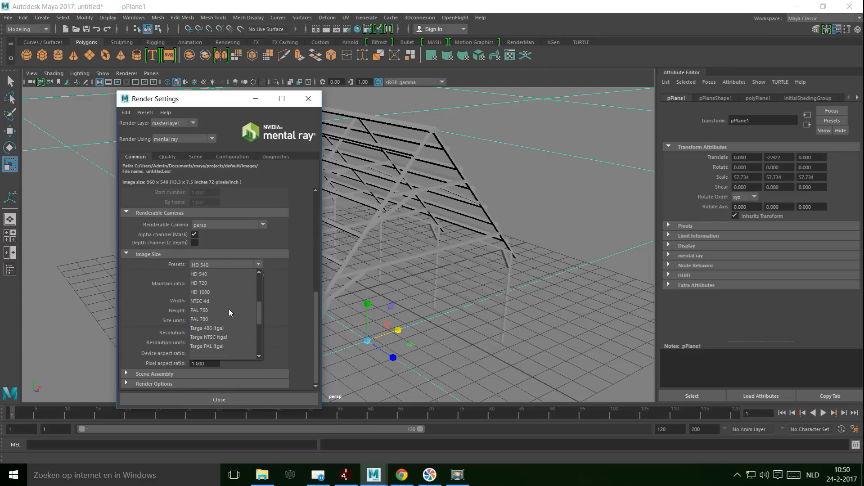
scroll(223, 333, "down", 1)
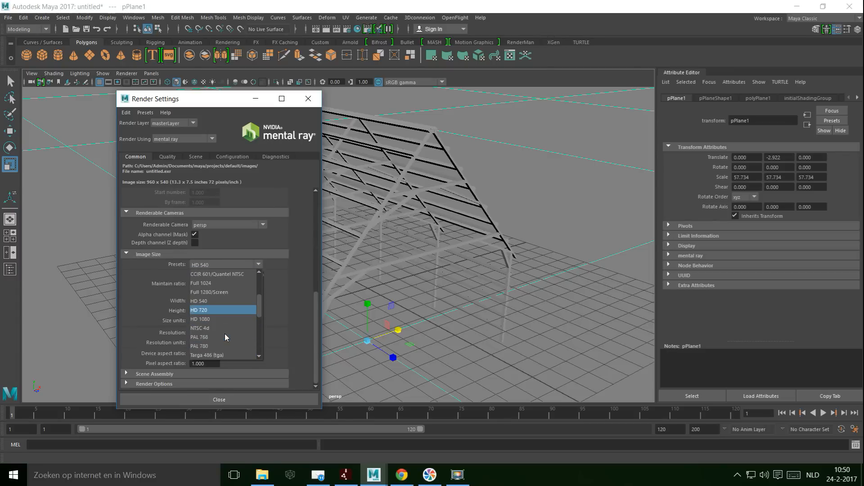
left_click(217, 328)
left_click(167, 156)
left_click_drag(234, 187, 269, 198)
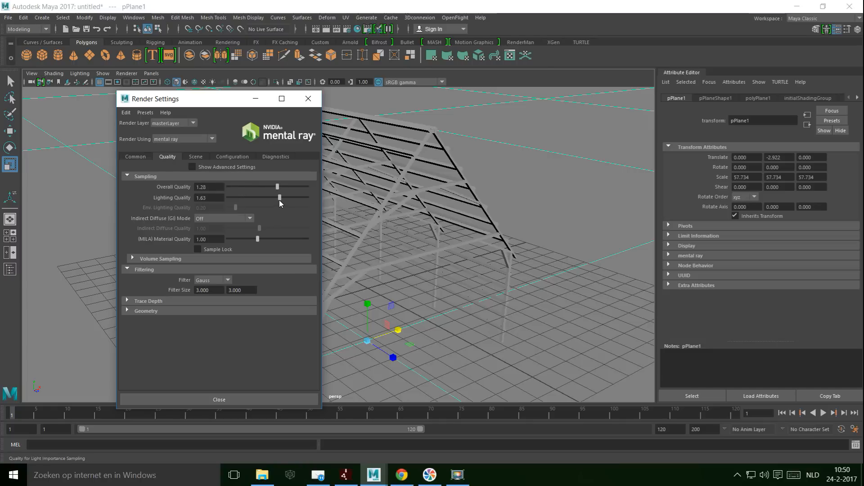
Step: Create a Physical Sun and Sky environment for the scene and minimize the render settings
left_click(196, 157)
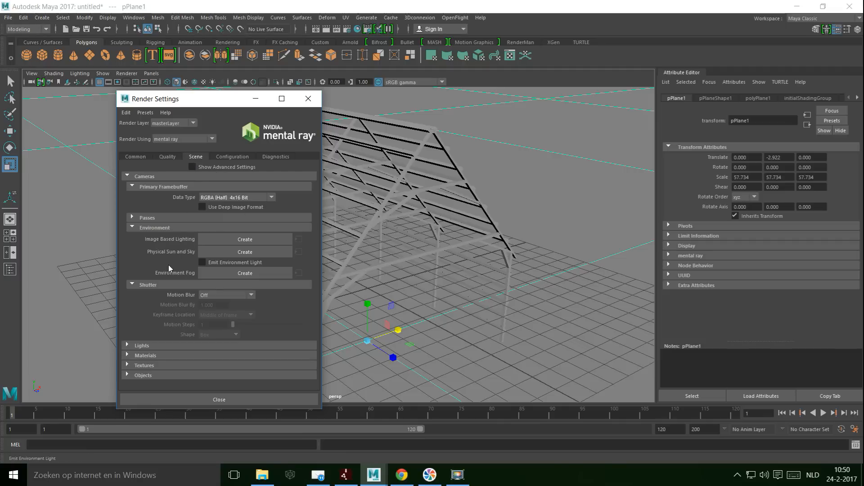
left_click(228, 254)
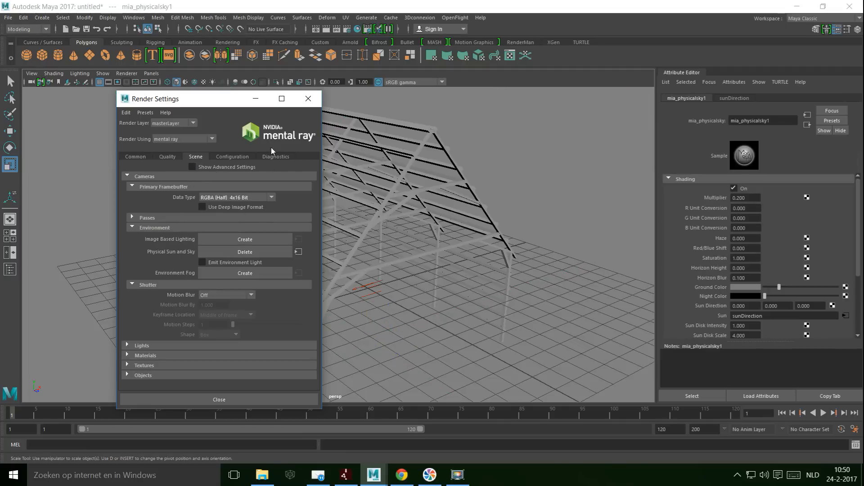
left_click(255, 99)
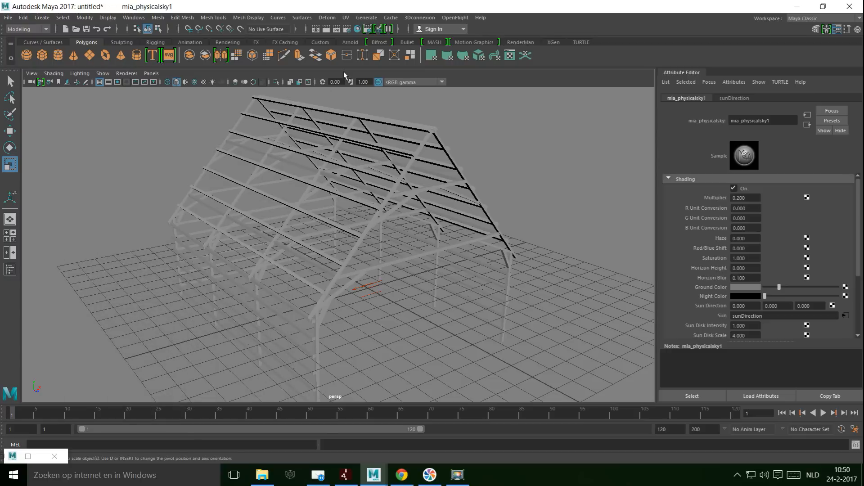